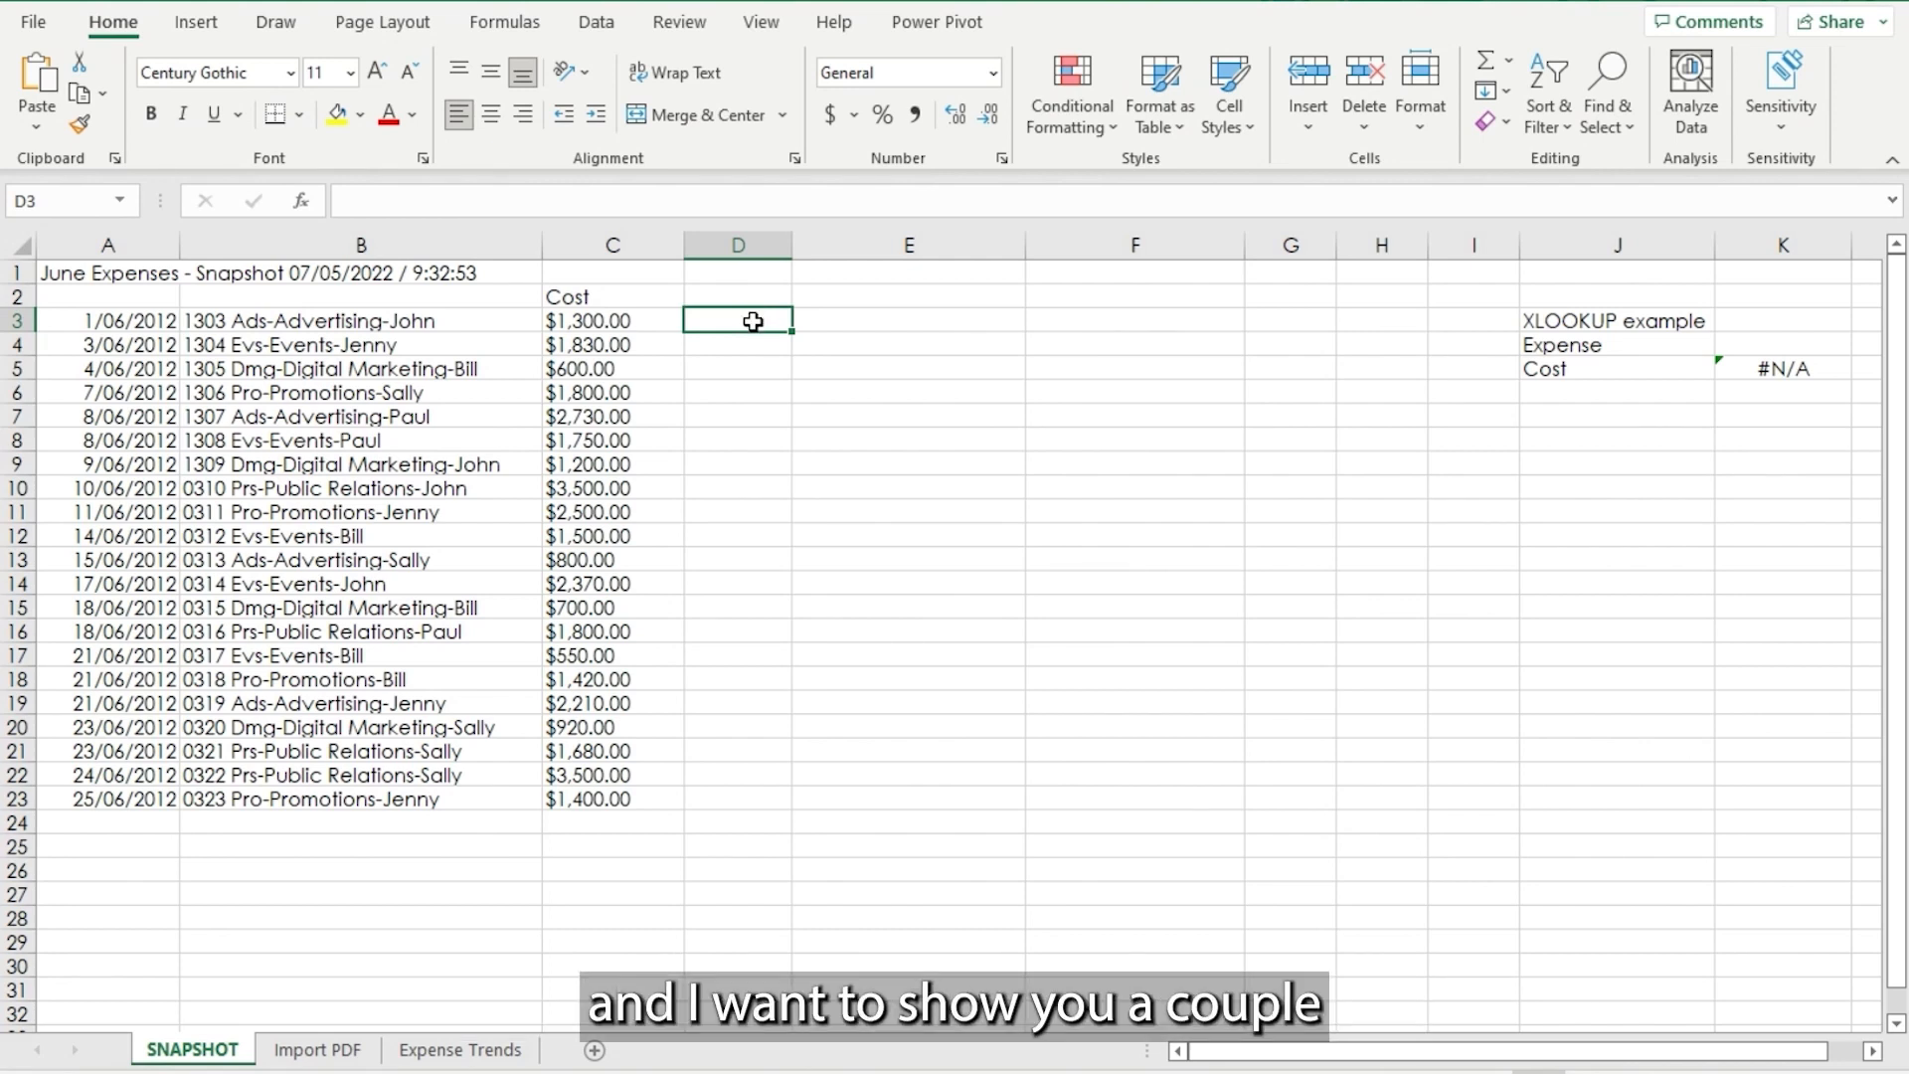
Flash Fill D3:D23 with the lowercase first names extracted from column B, entering the names for rows 3 and 4 as the pattern
left_click(400, 236)
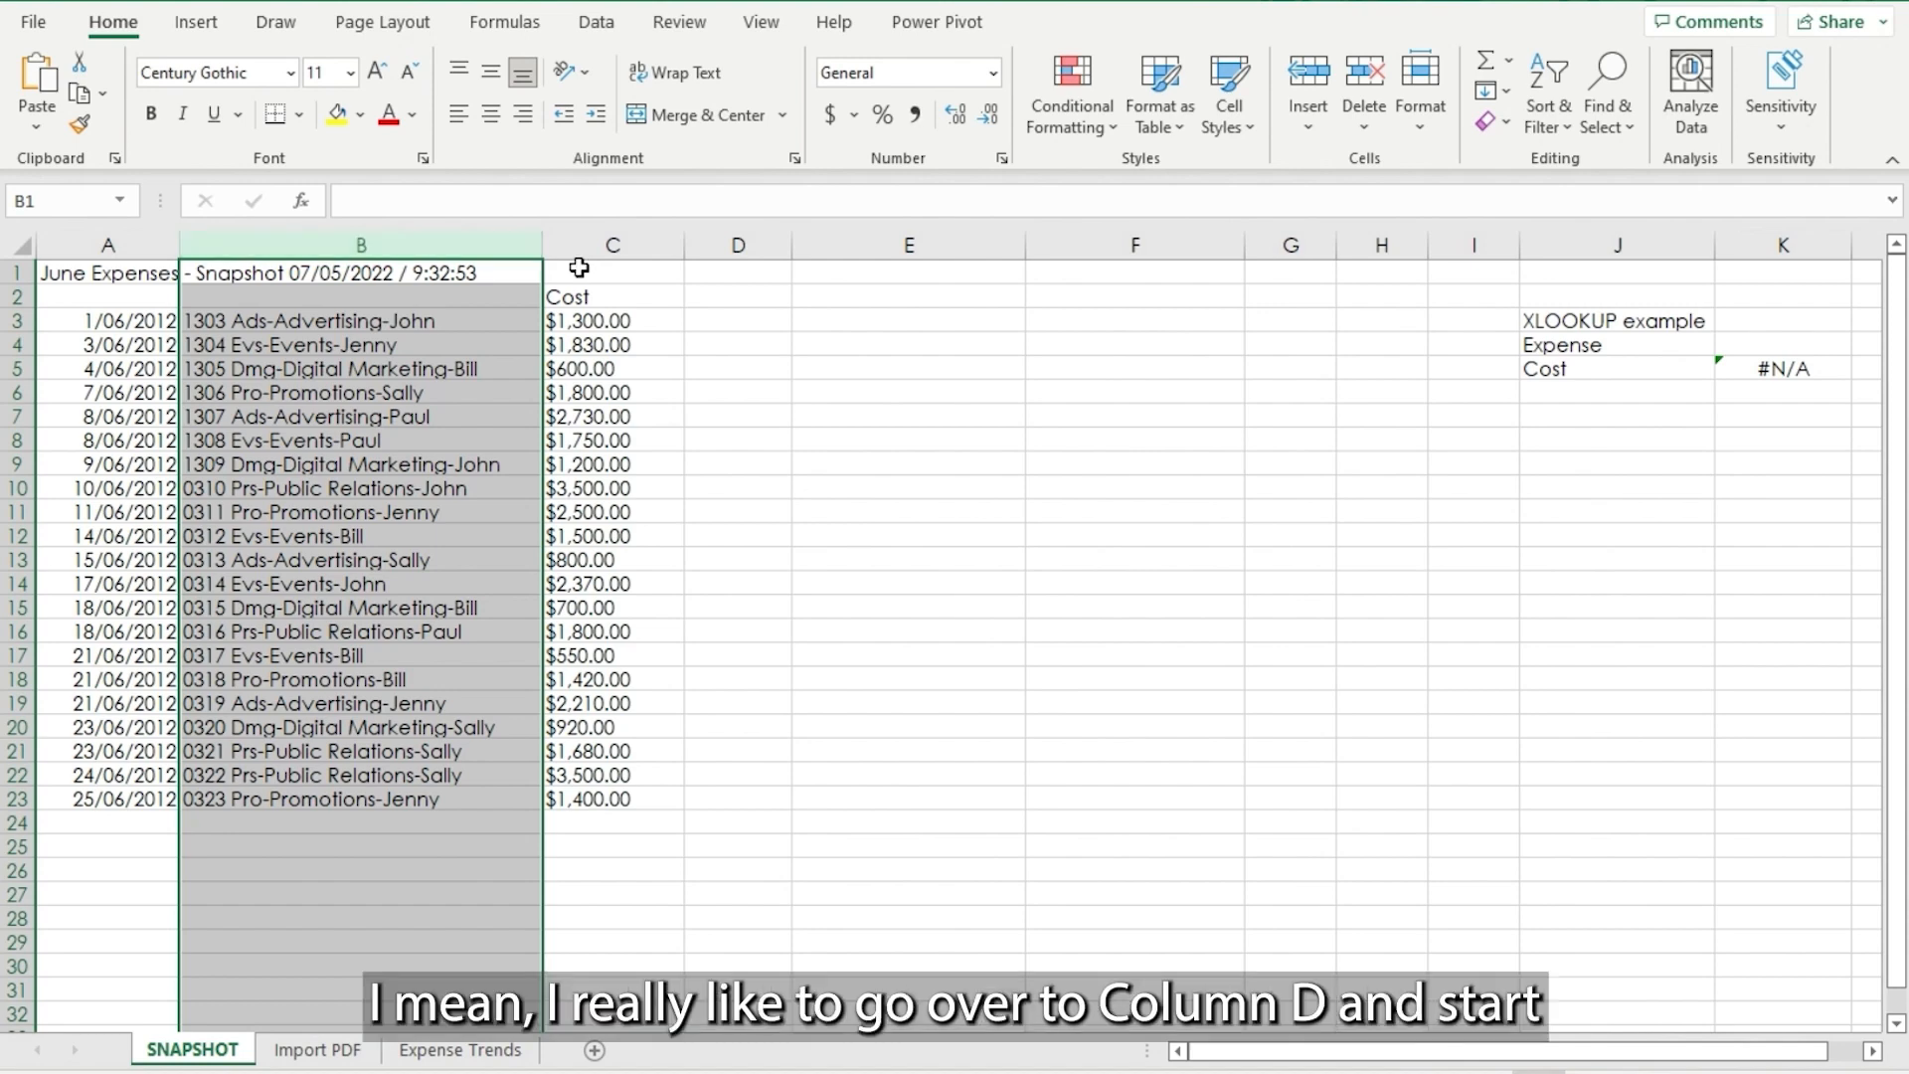
left_click(752, 317)
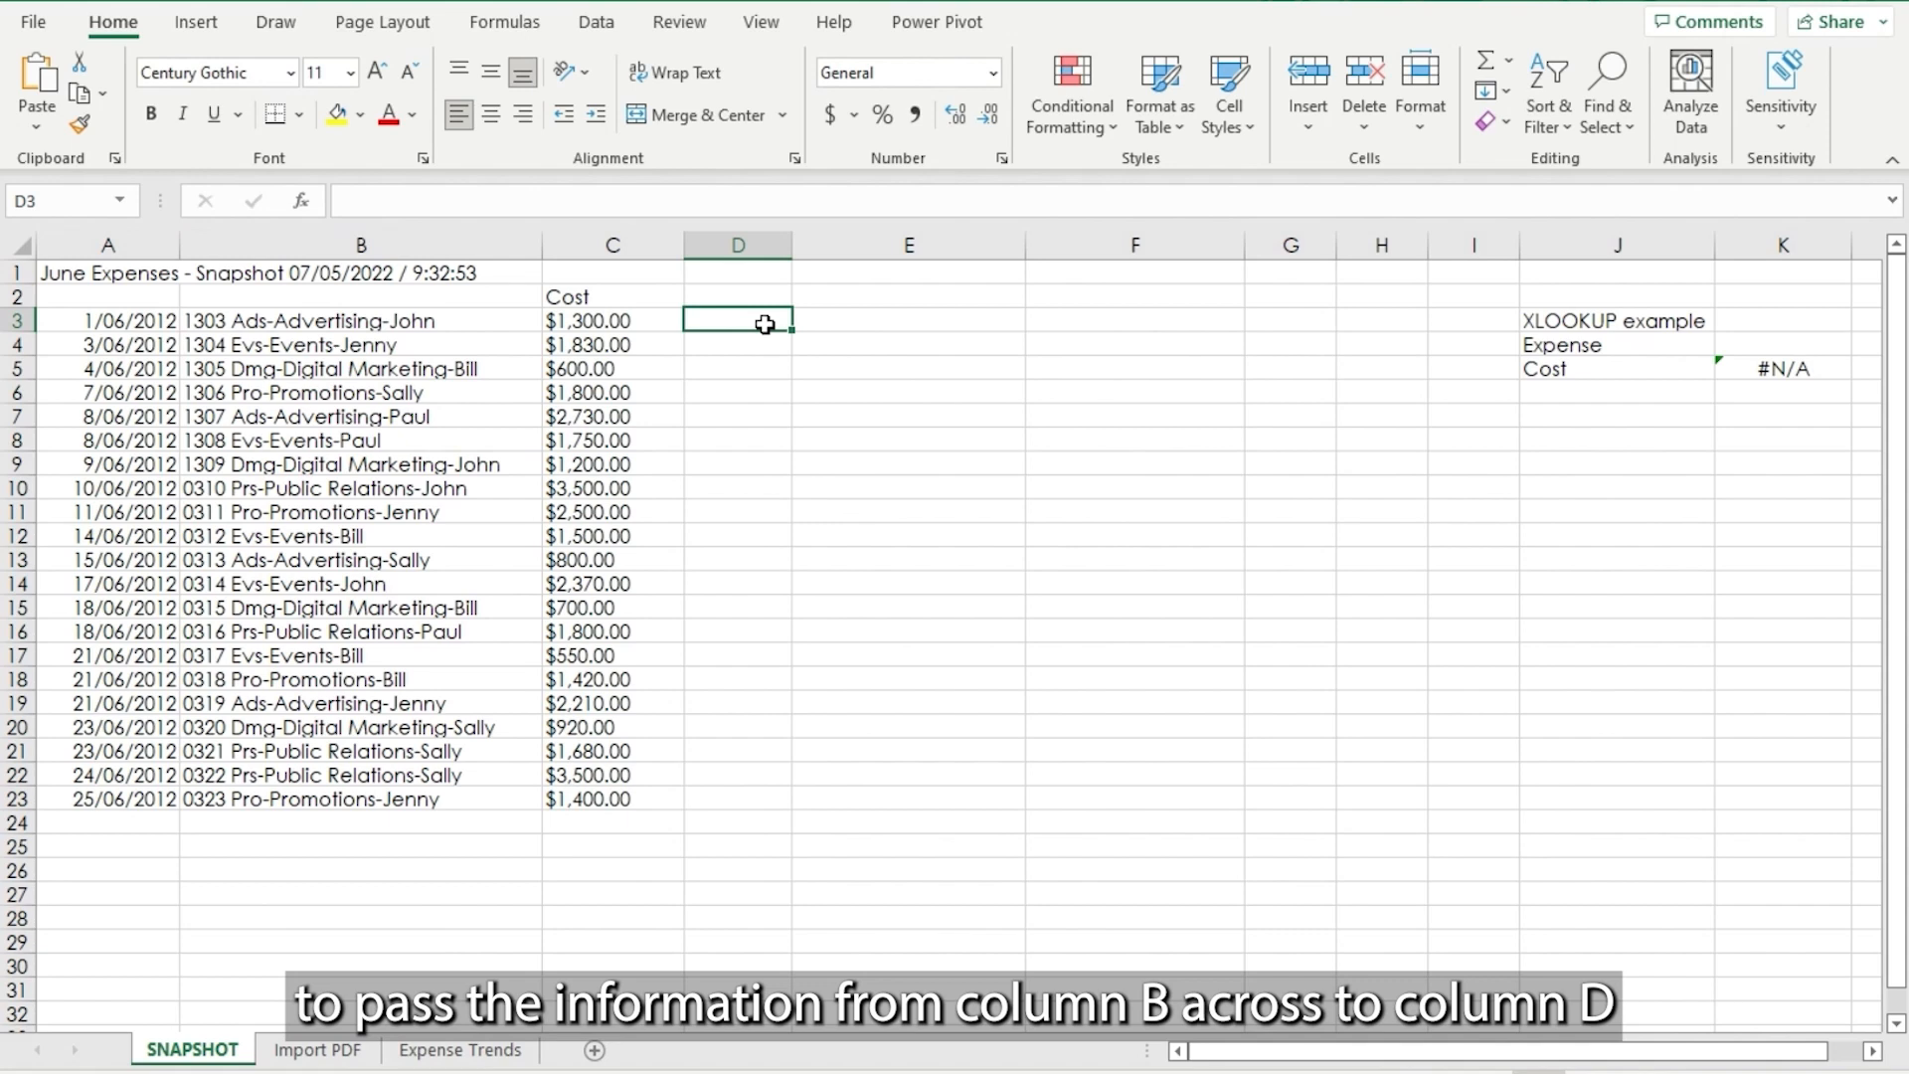
type("john")
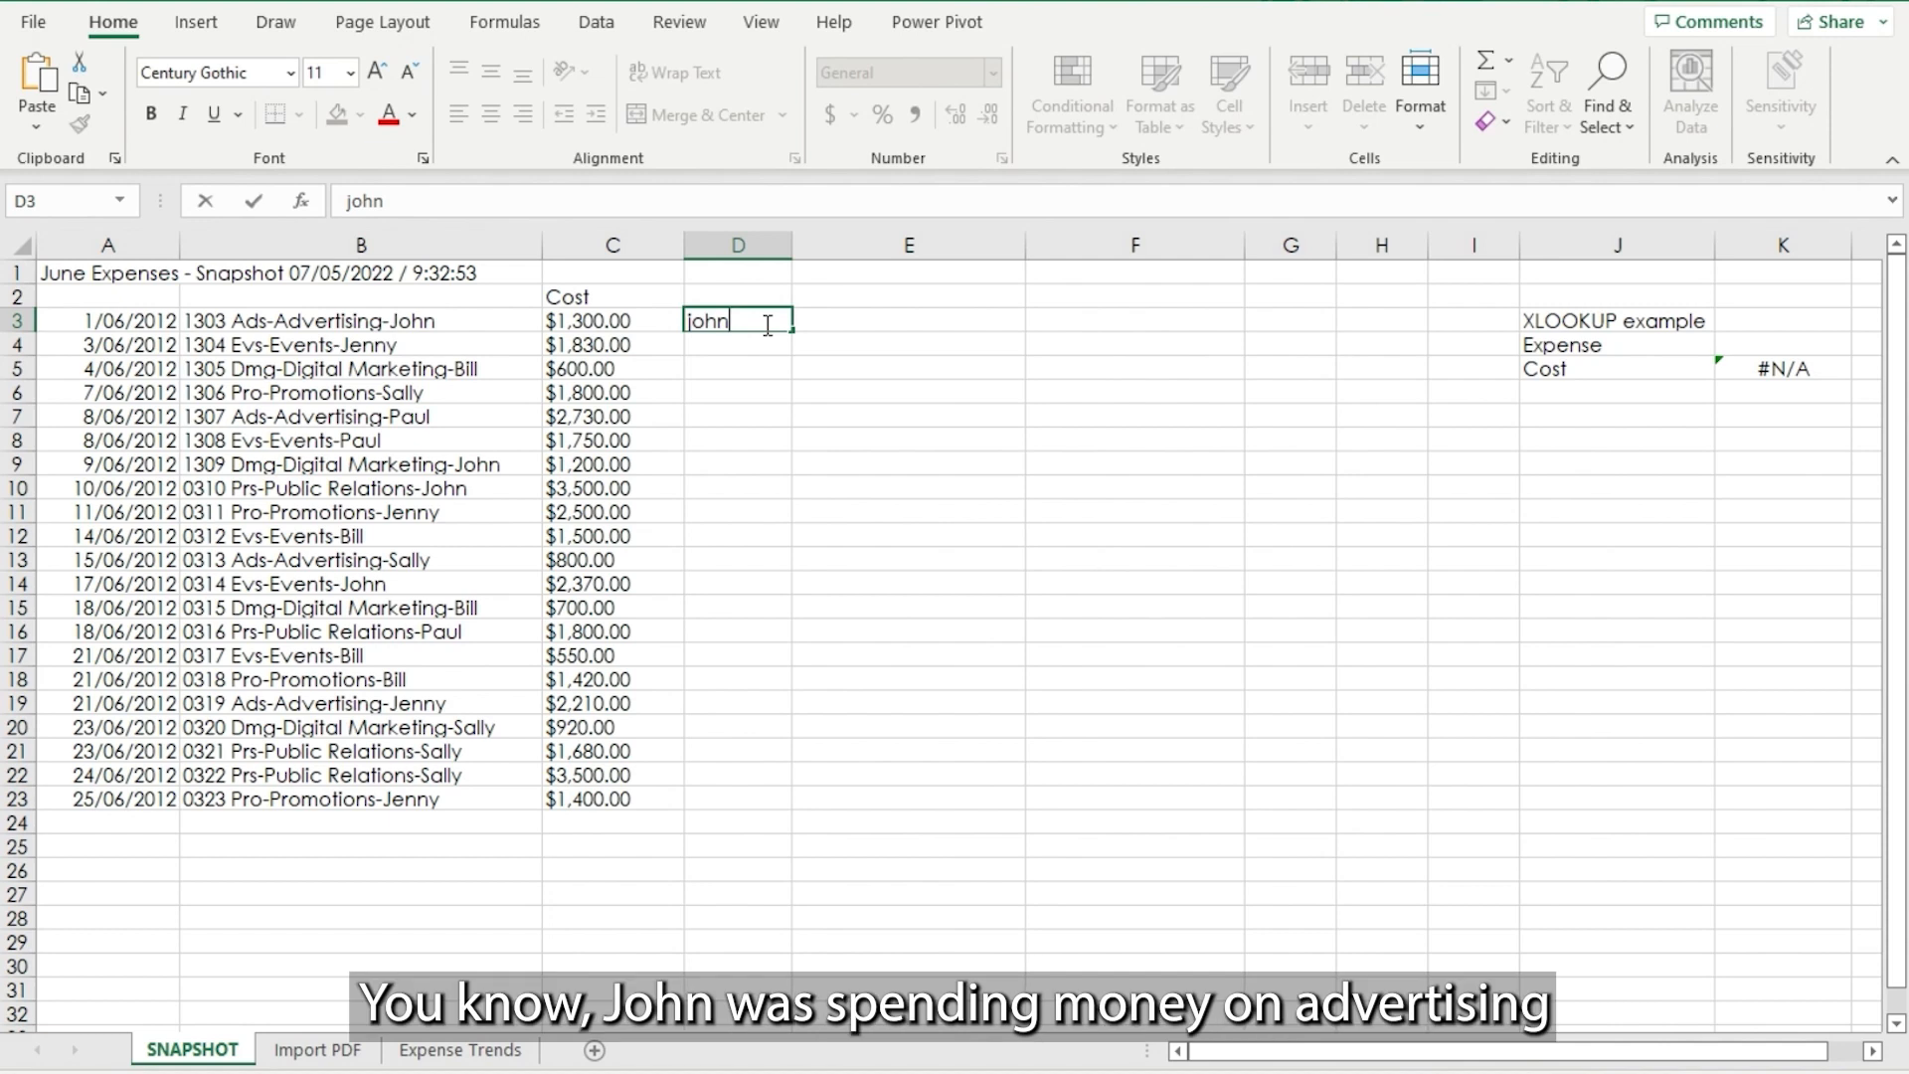
key("Return")
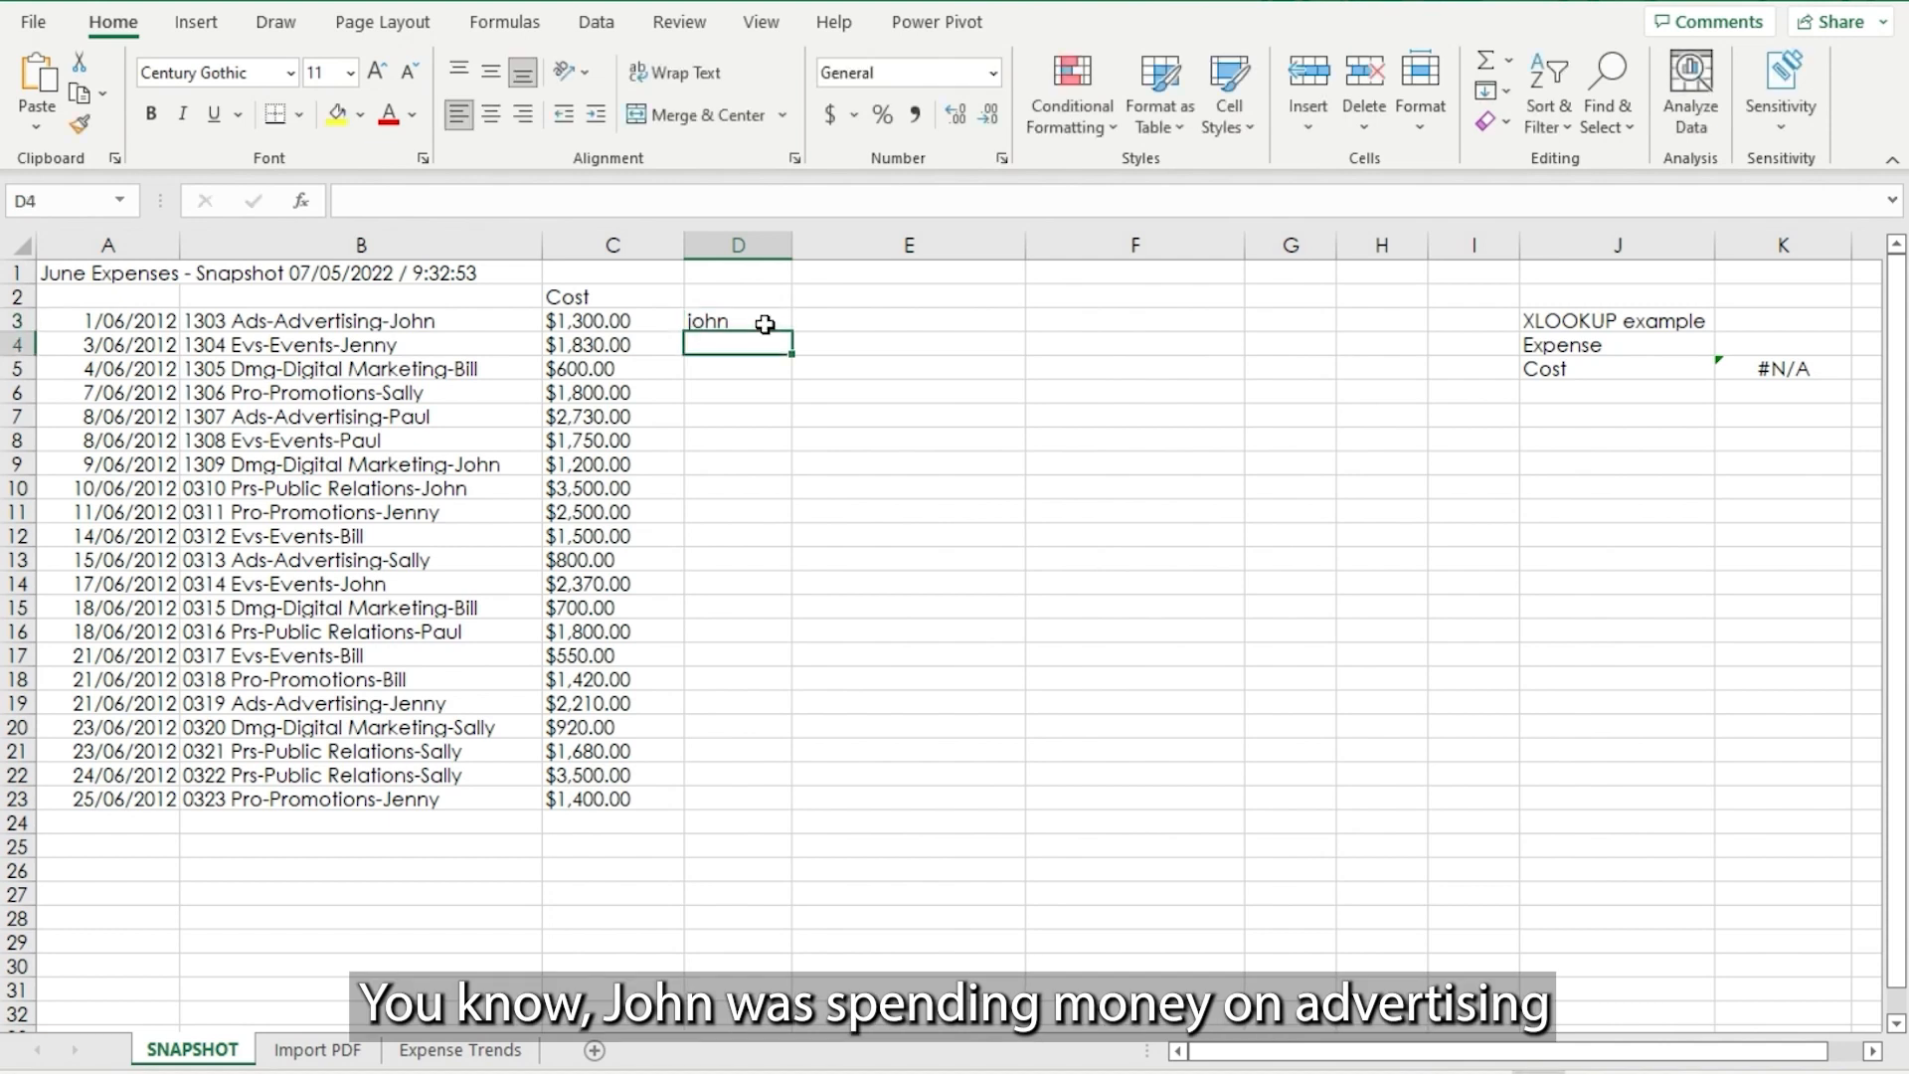
type("jenny")
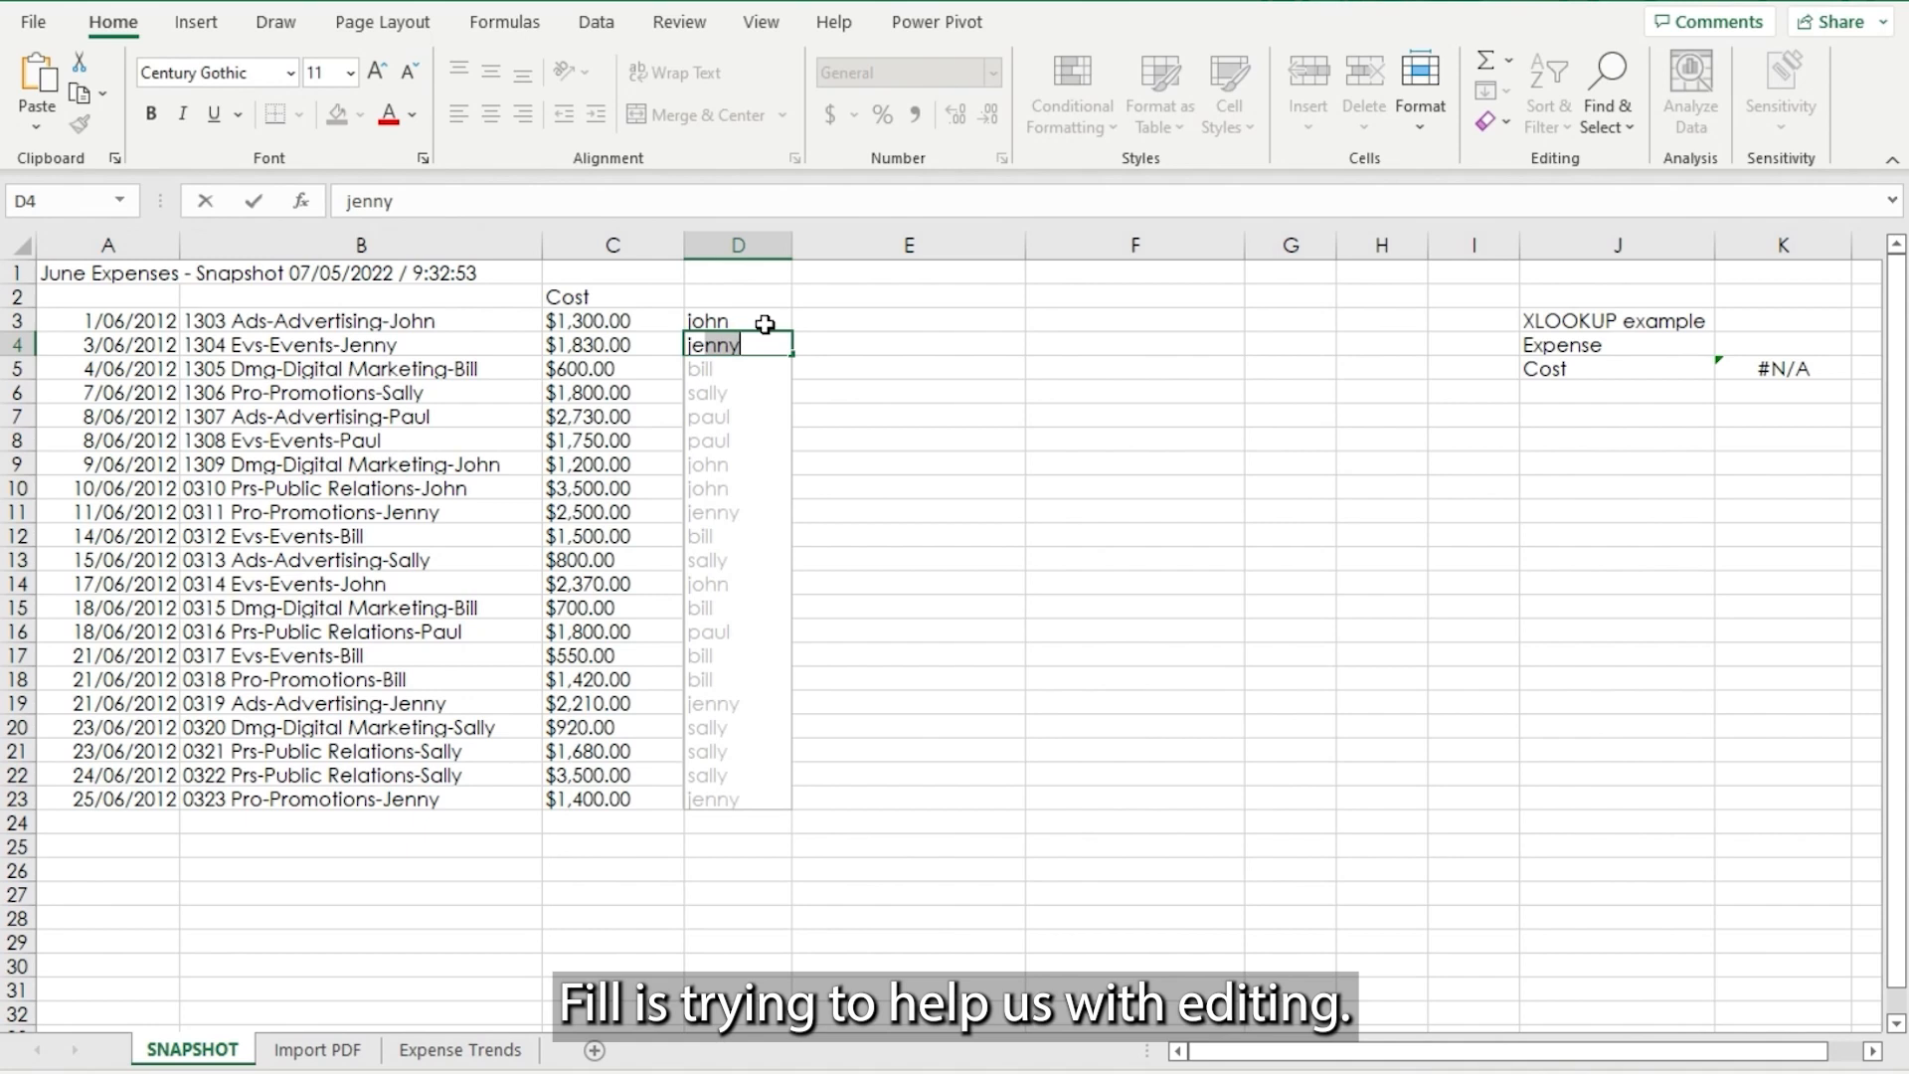
key("Return")
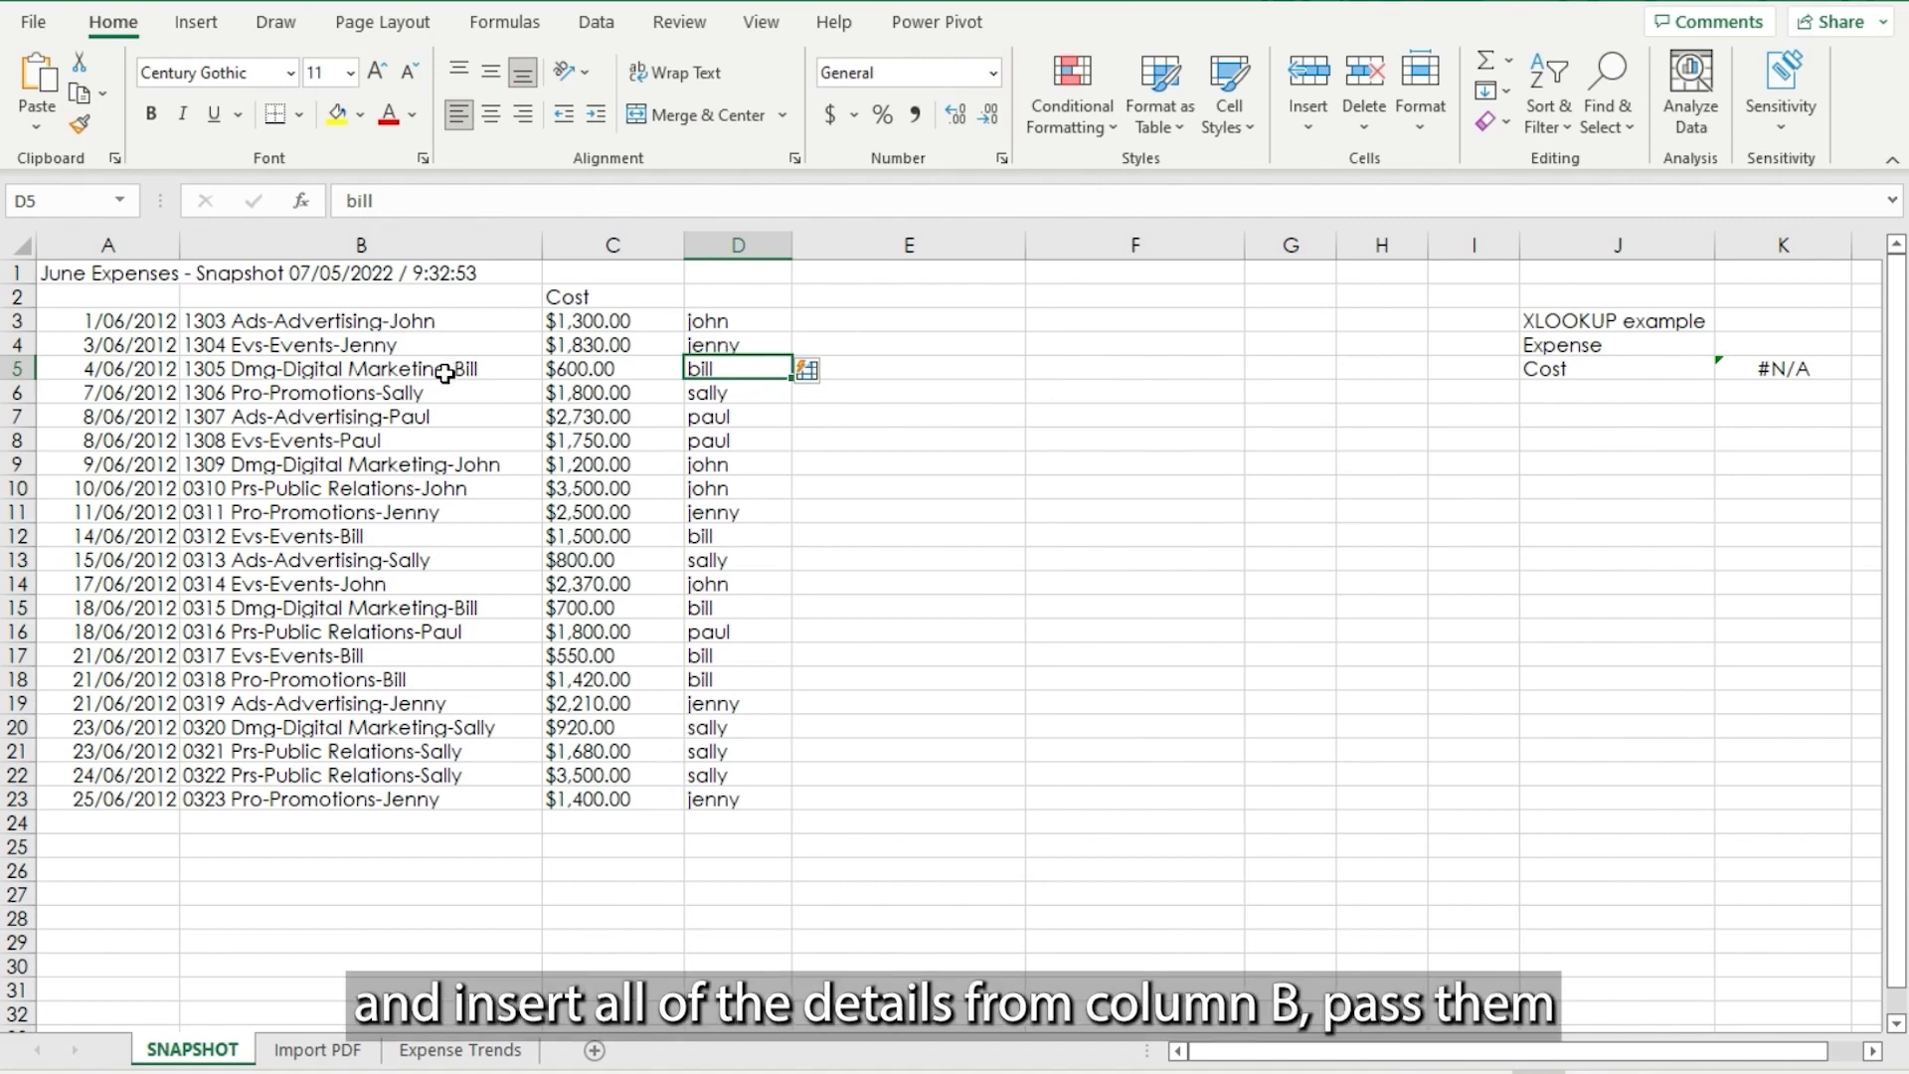
Flash Fill E3:E23 with the expense categories from column B, entering "advertising" in E3 and "events" in E4 as the pattern
left_click(887, 322)
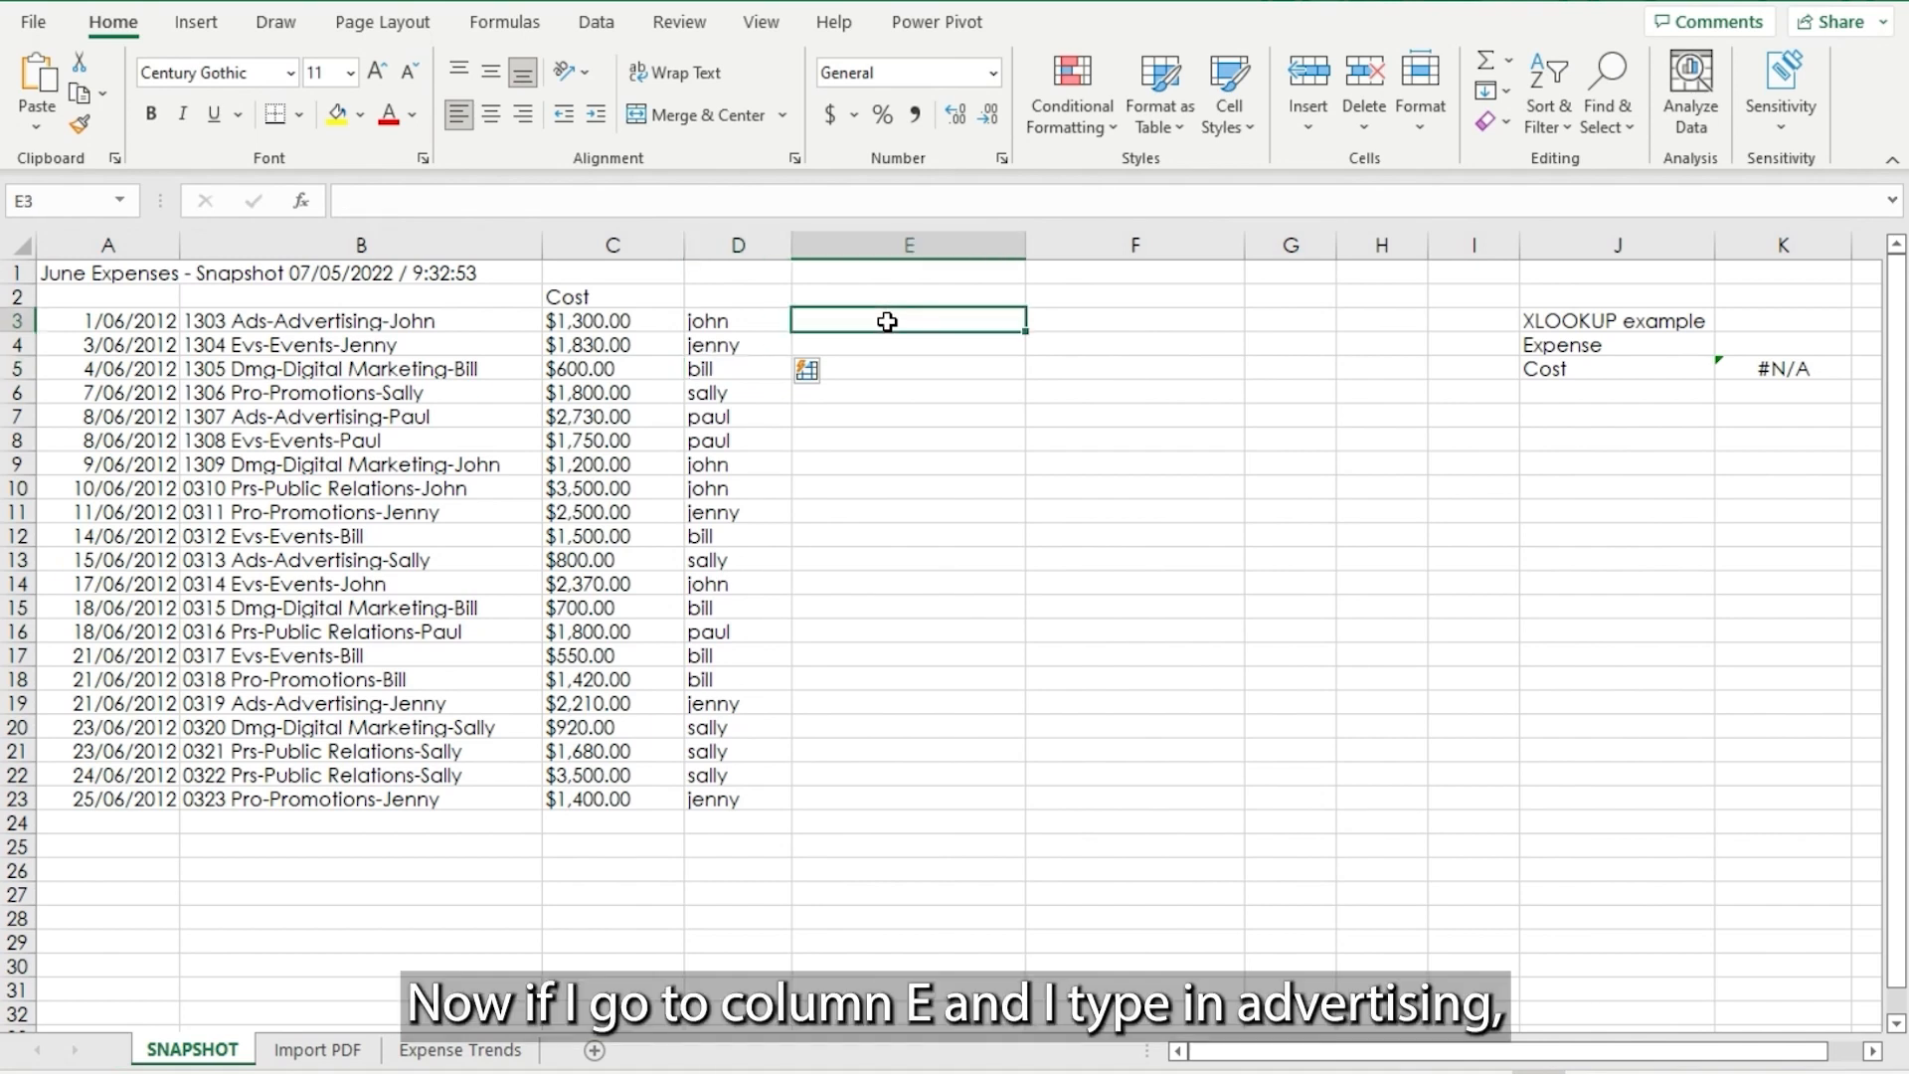
type("adve")
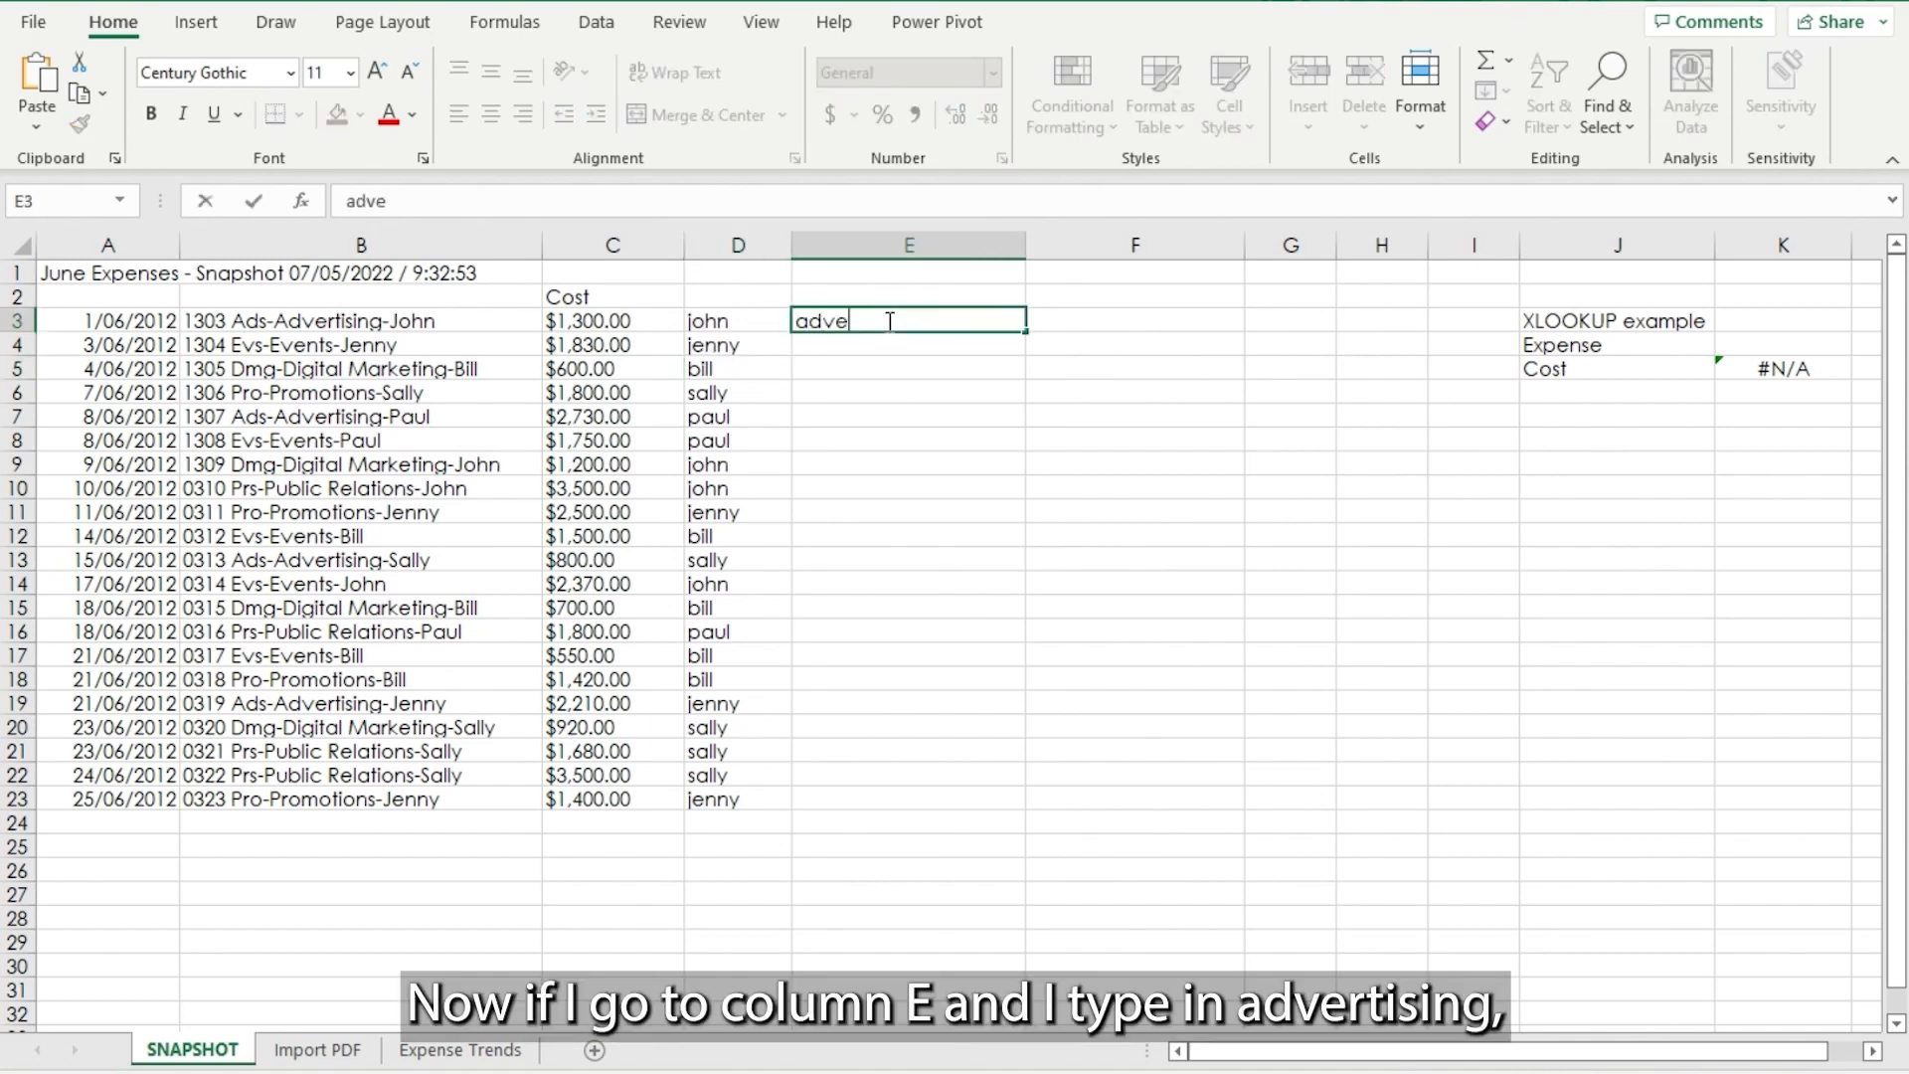
type("rtising")
key("Down")
type("events")
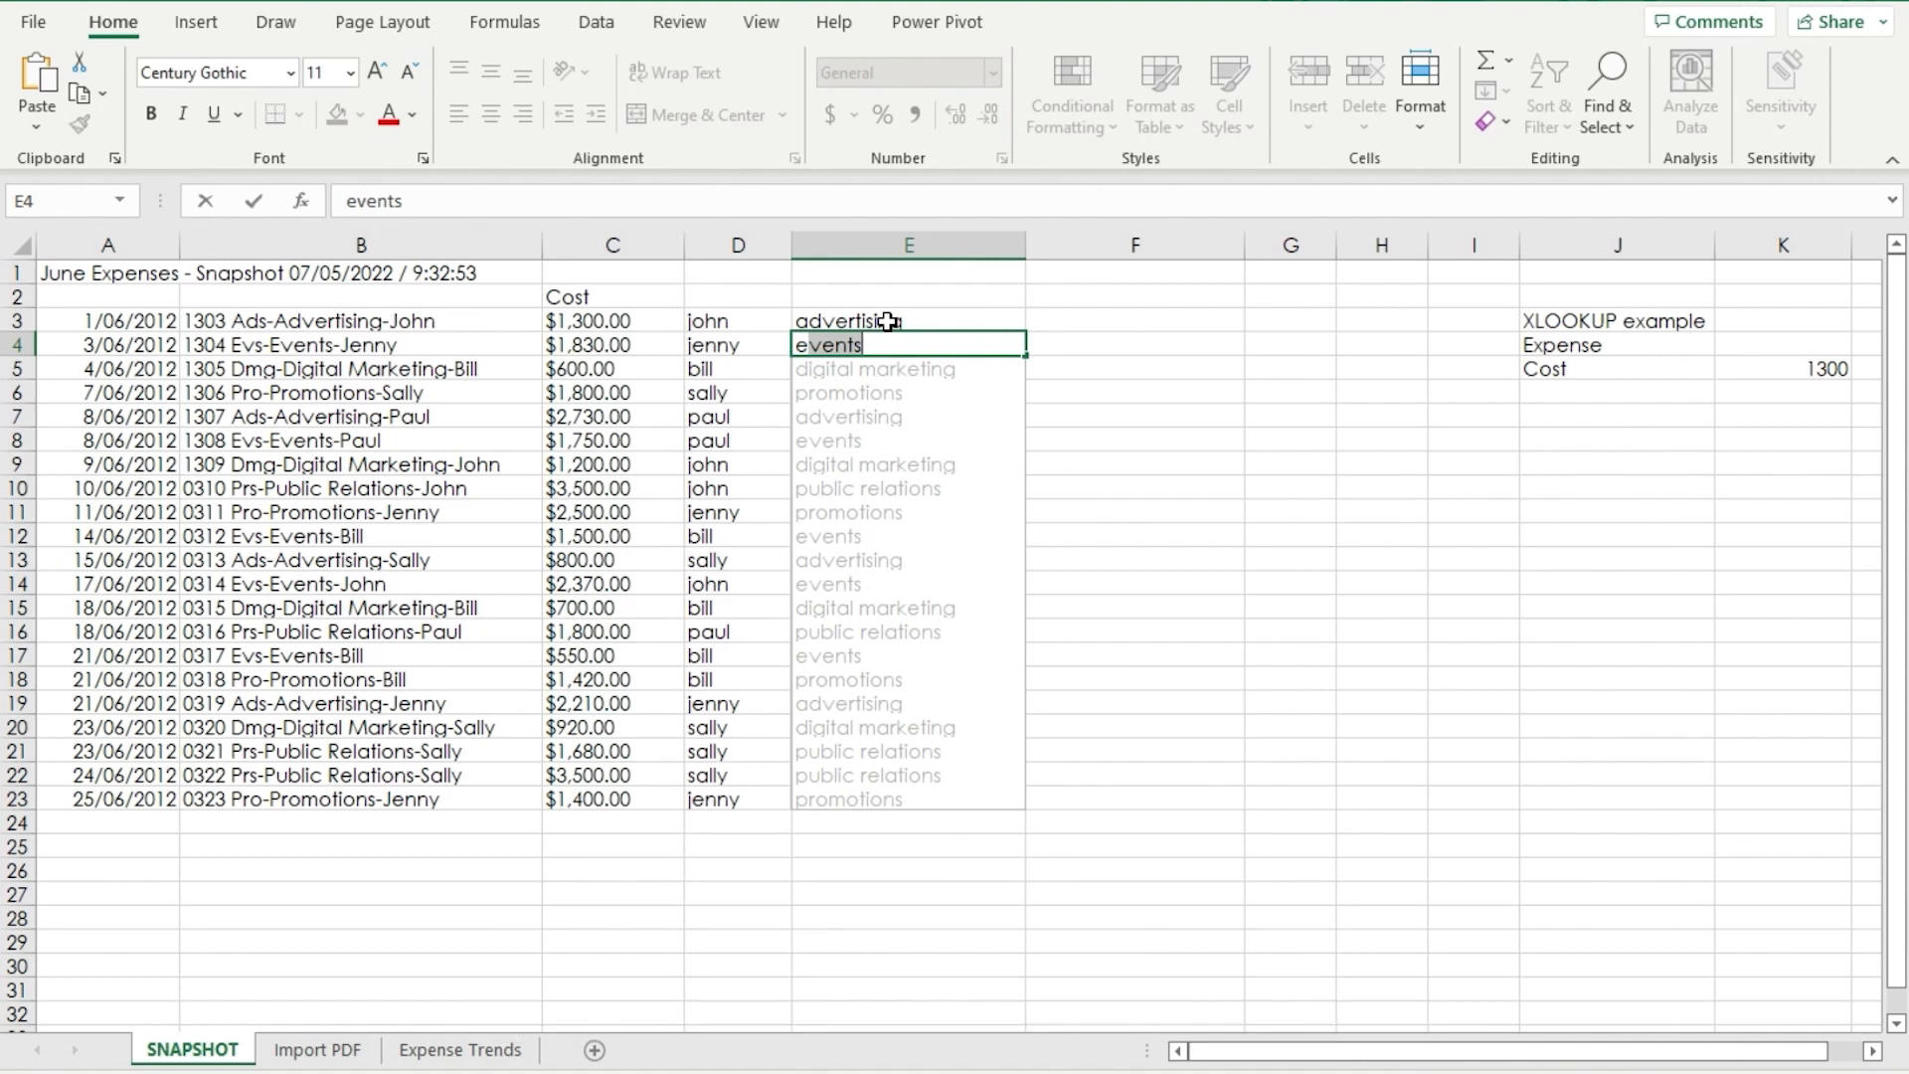
key("Return")
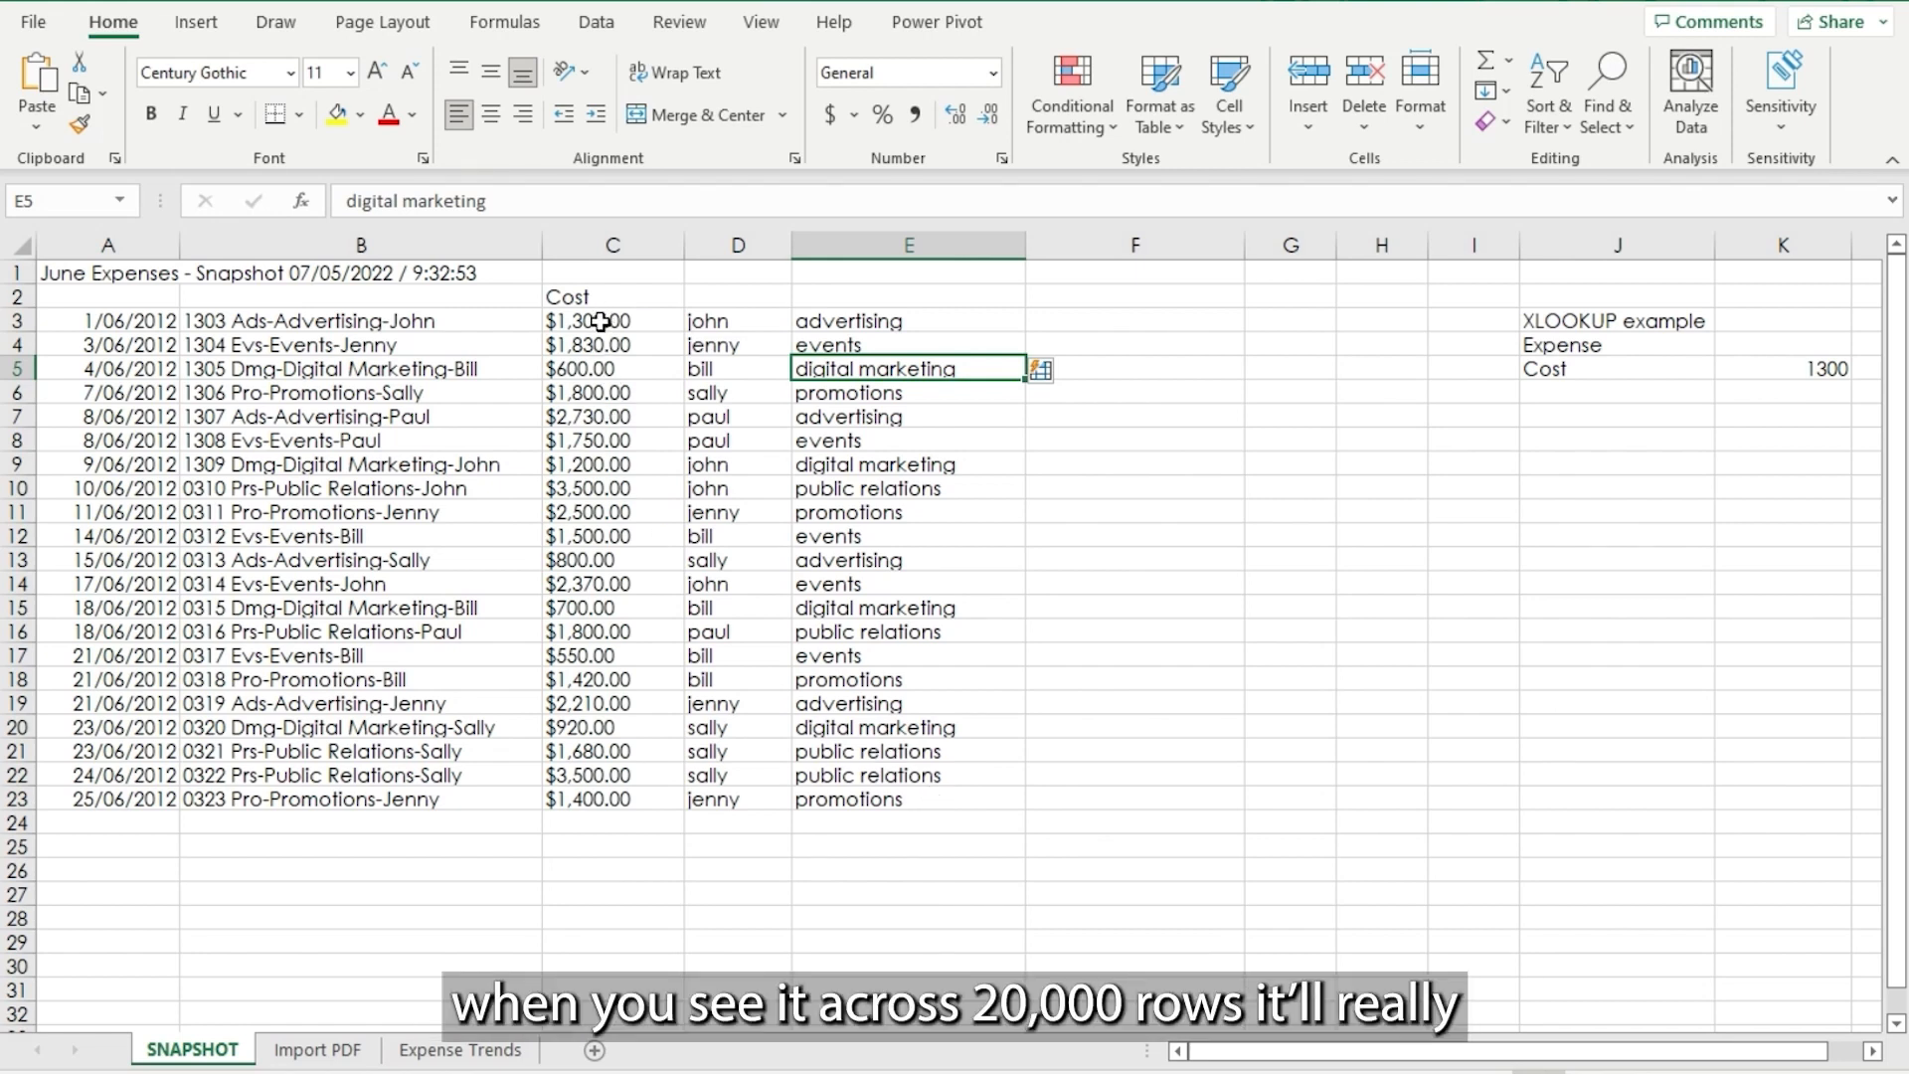
Preview the Quick Analysis charts and totals for C3:E23, and convert the range into a table
left_click_drag(605, 318, 902, 794)
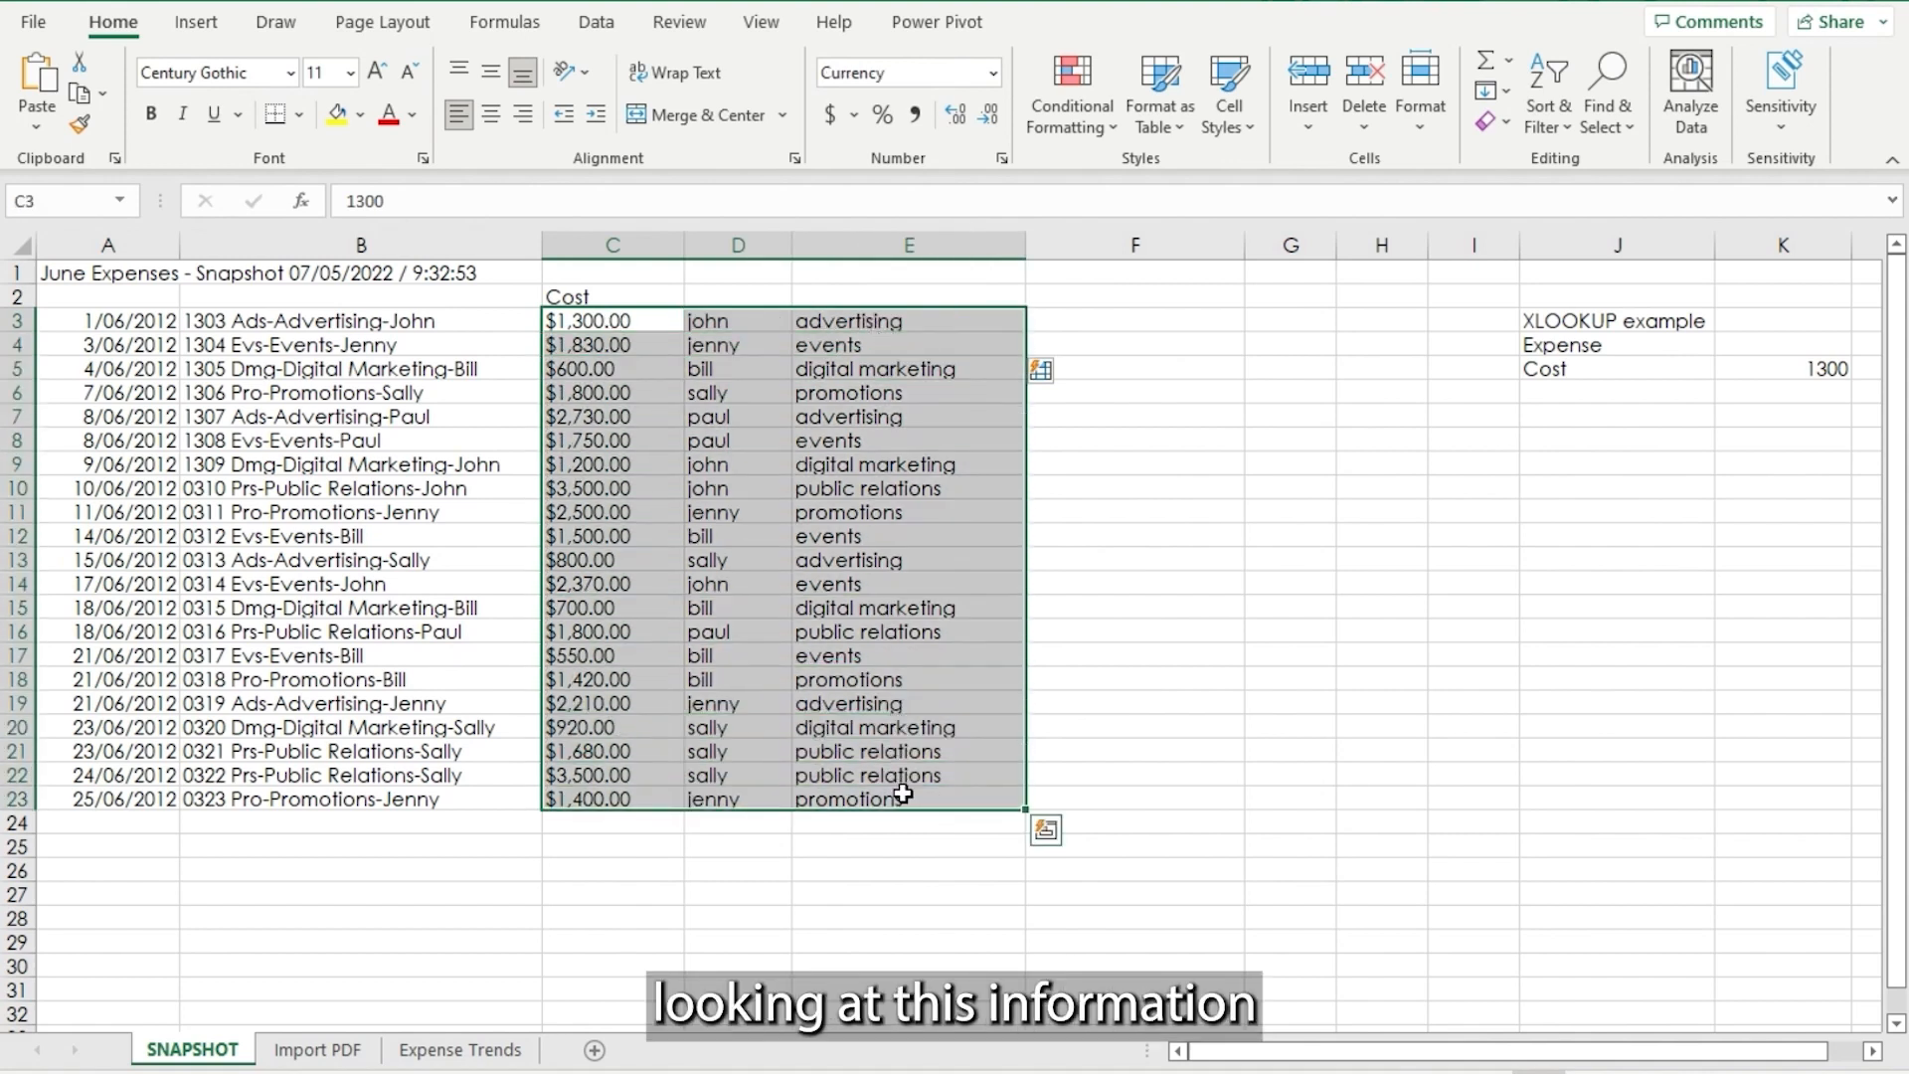
left_click(1046, 831)
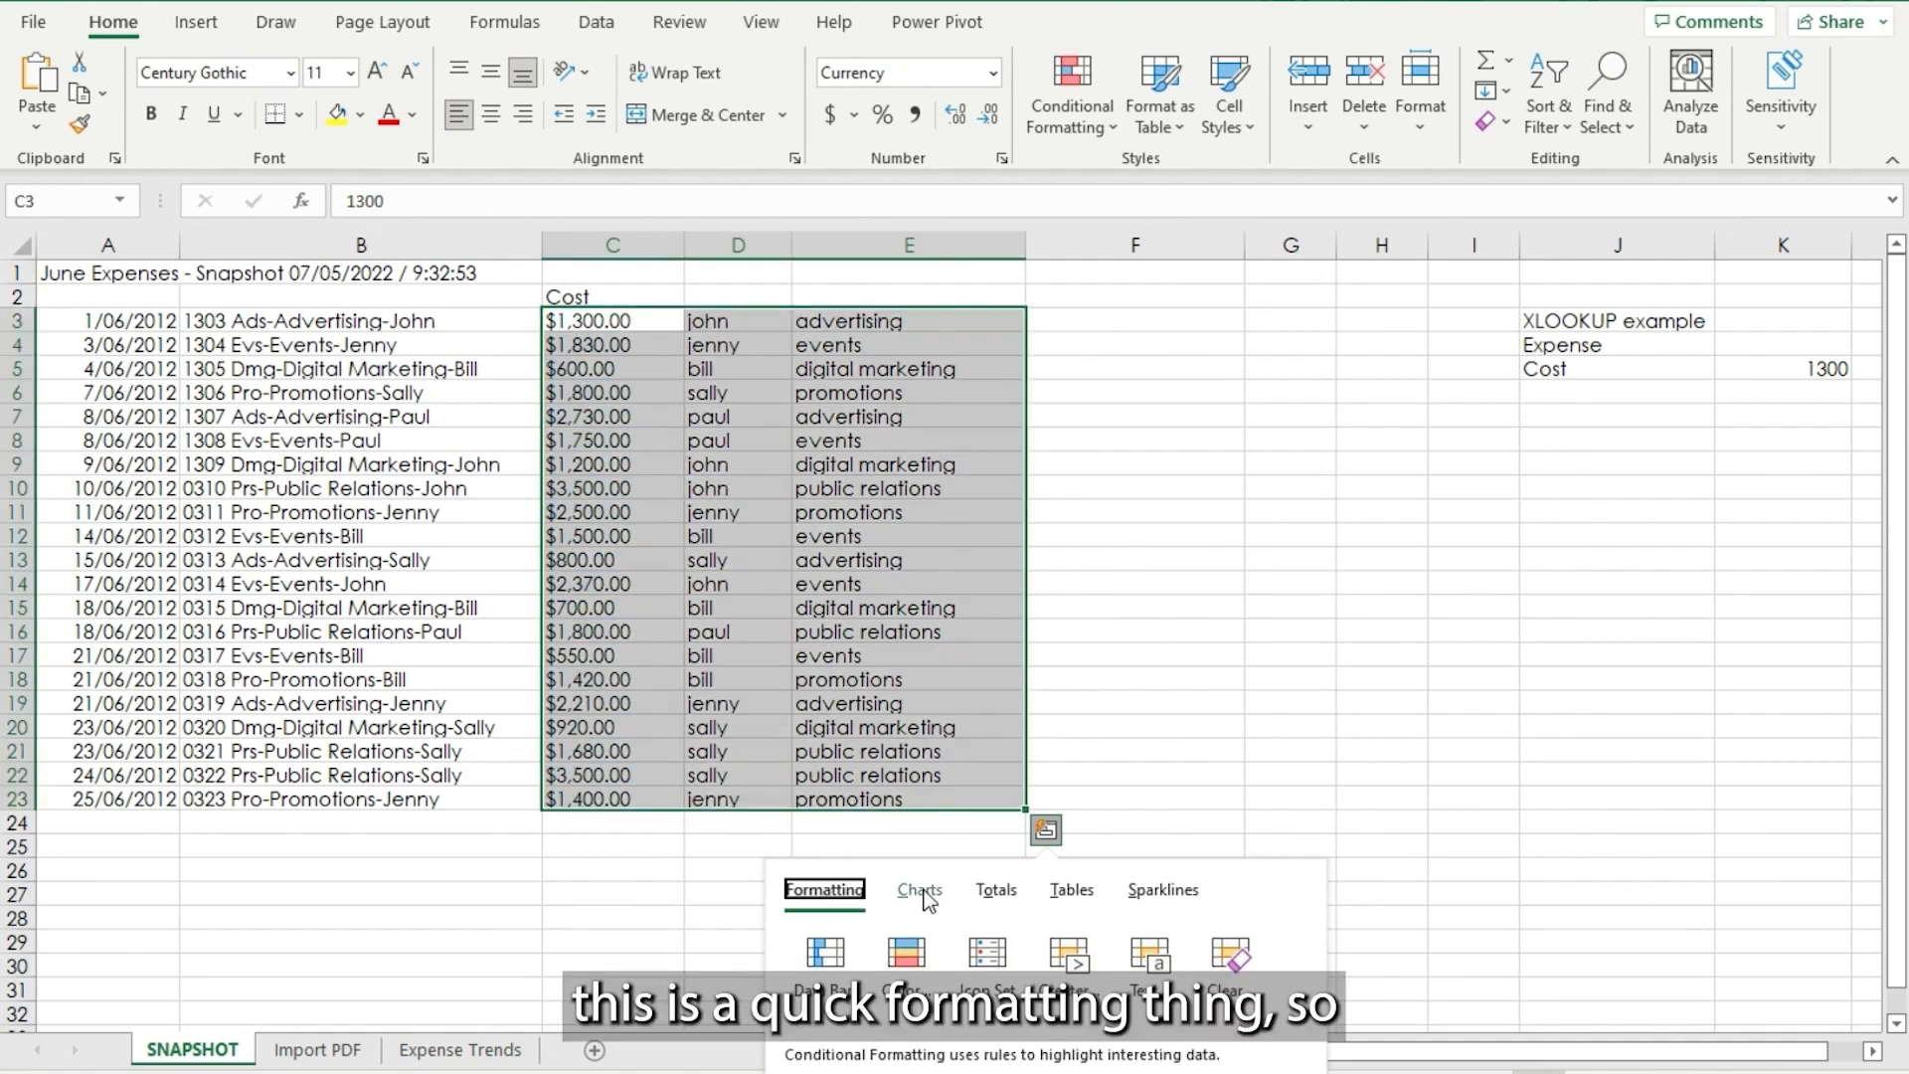
left_click(925, 891)
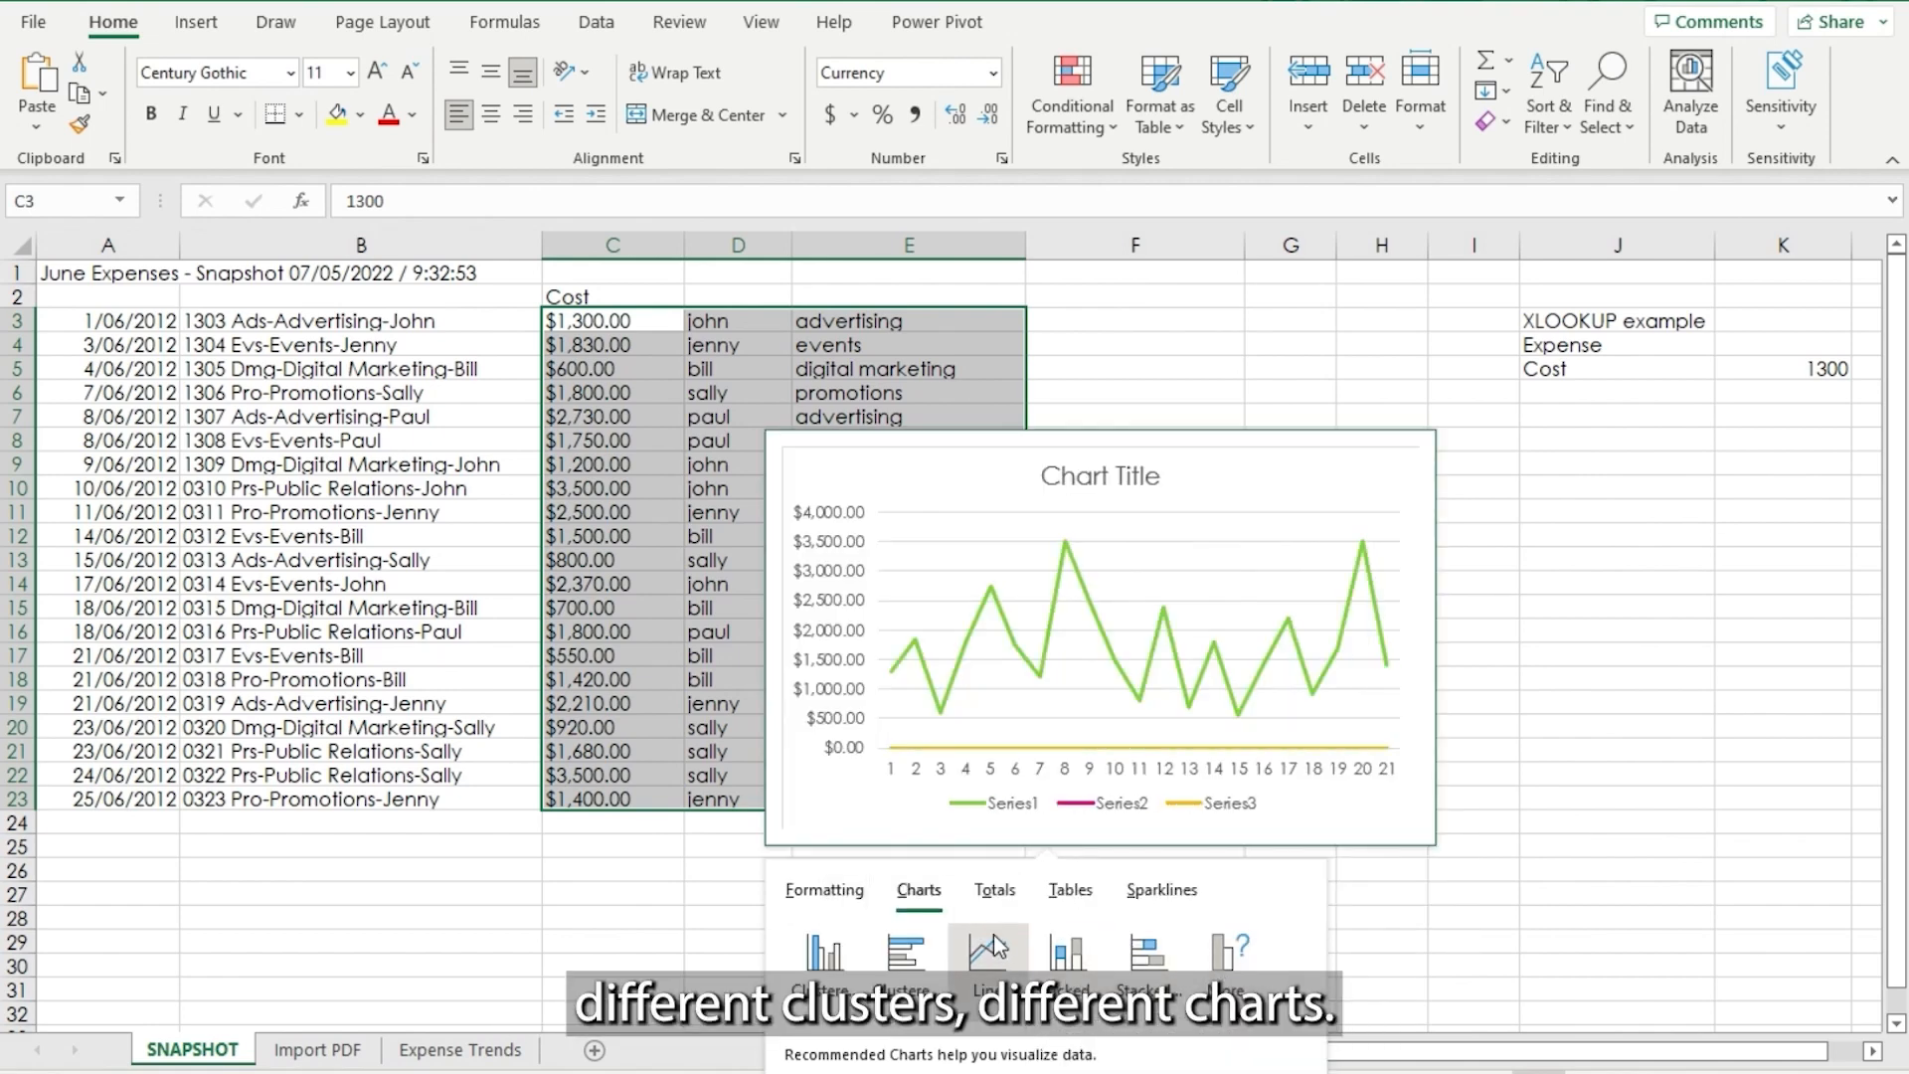
left_click(995, 891)
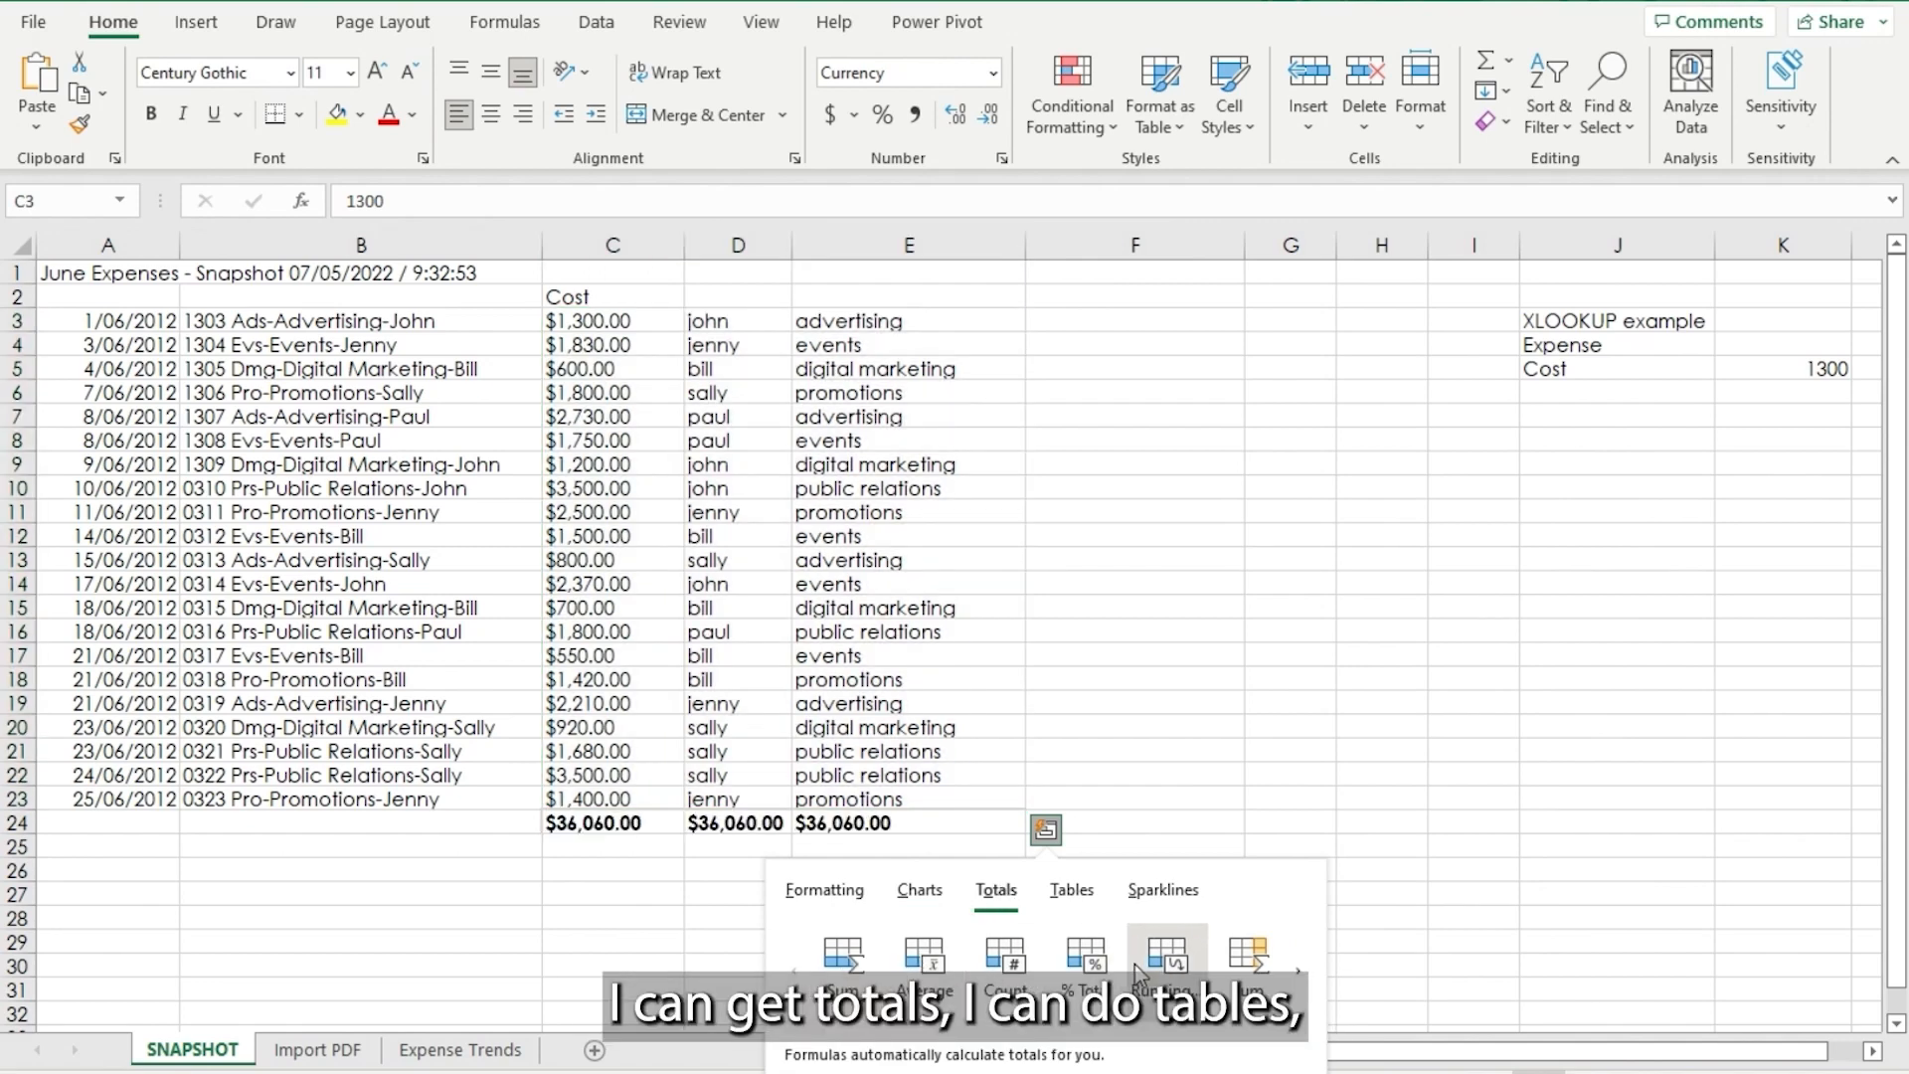
left_click(1072, 891)
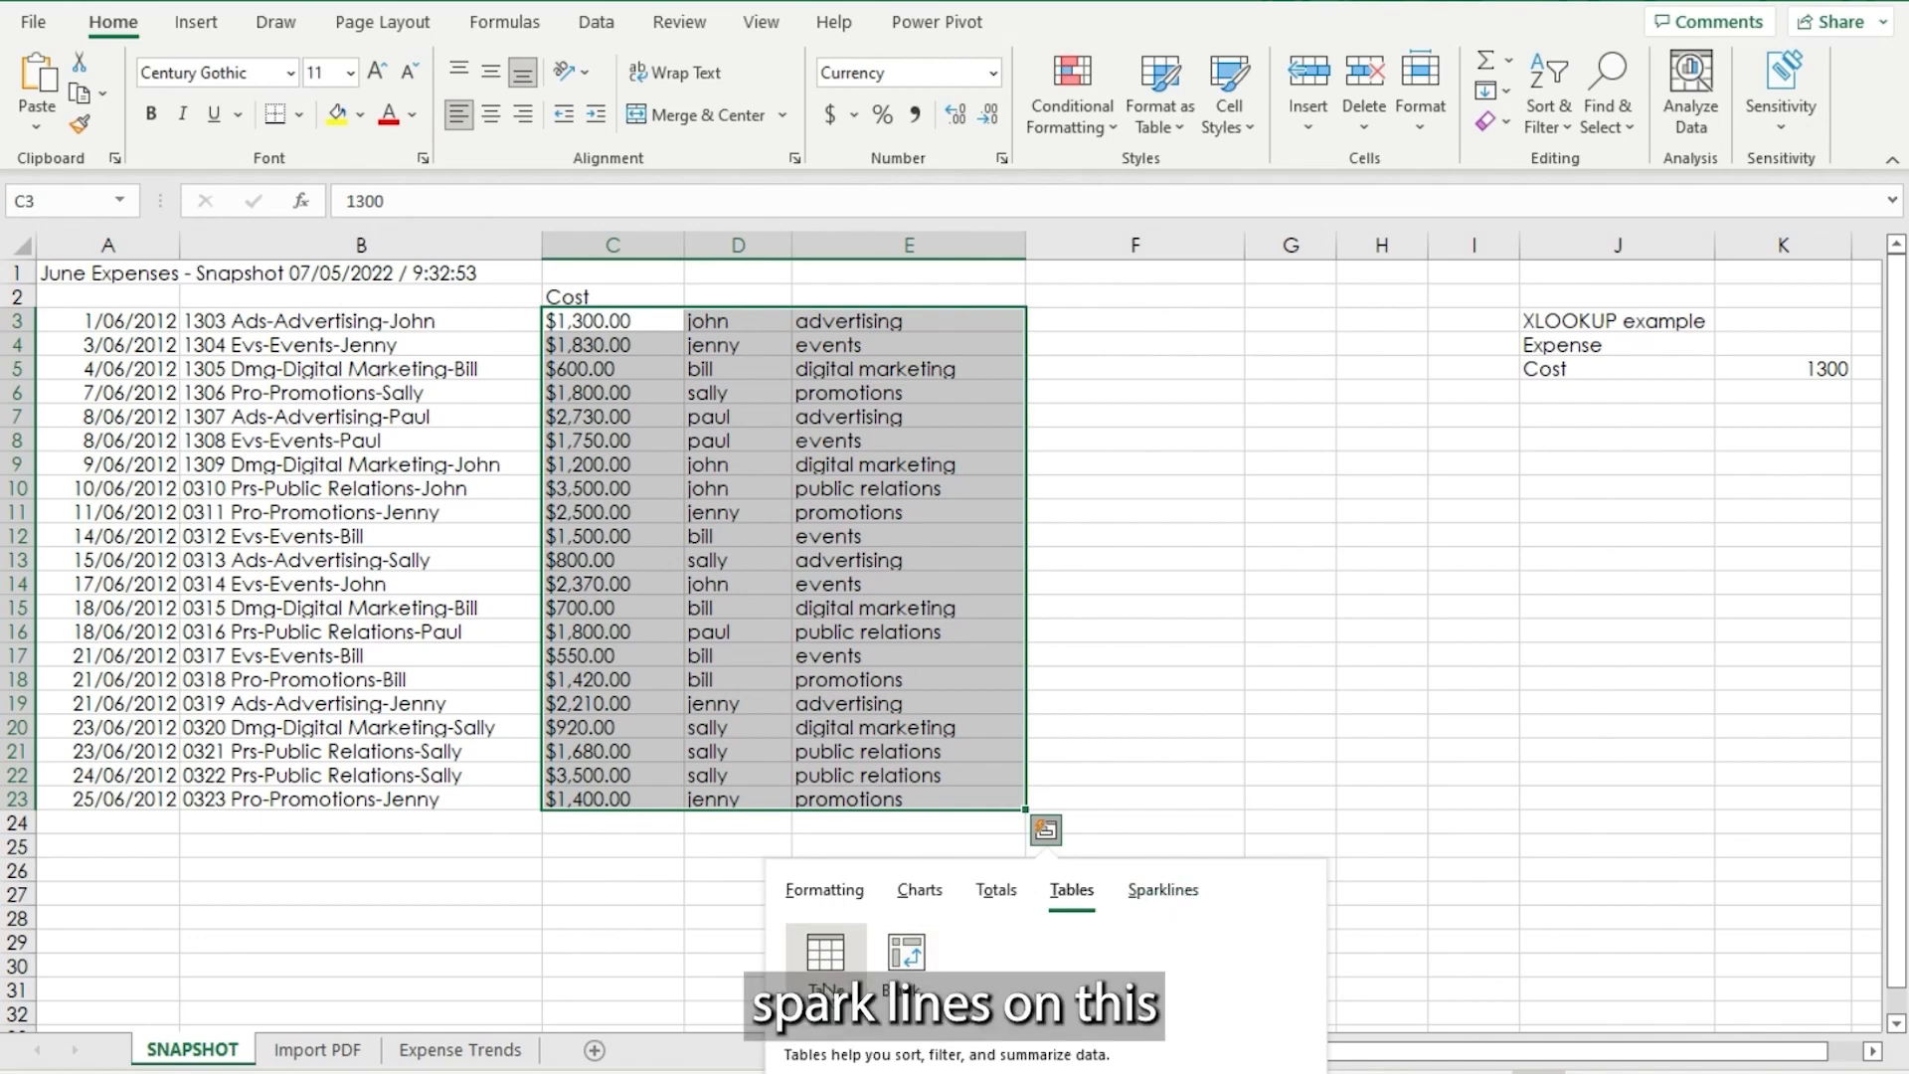
left_click(831, 967)
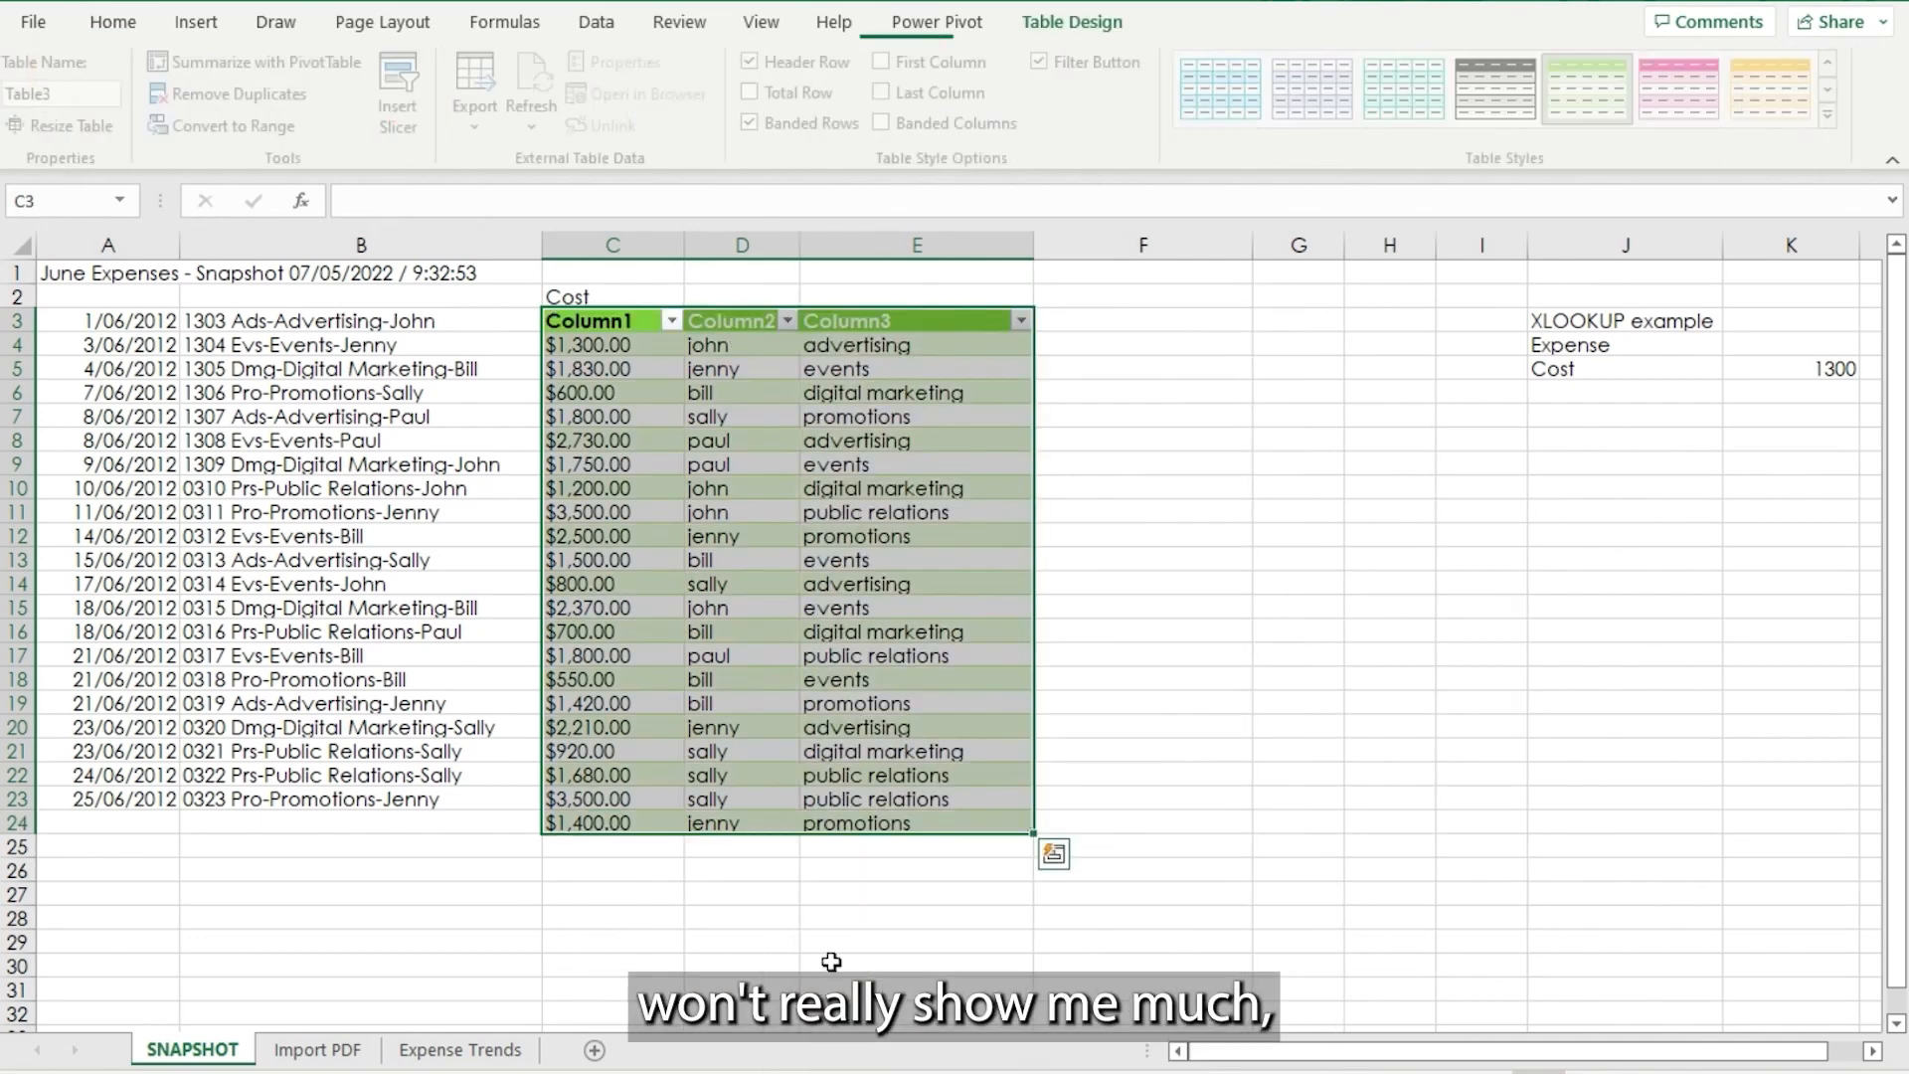
left_click(1175, 575)
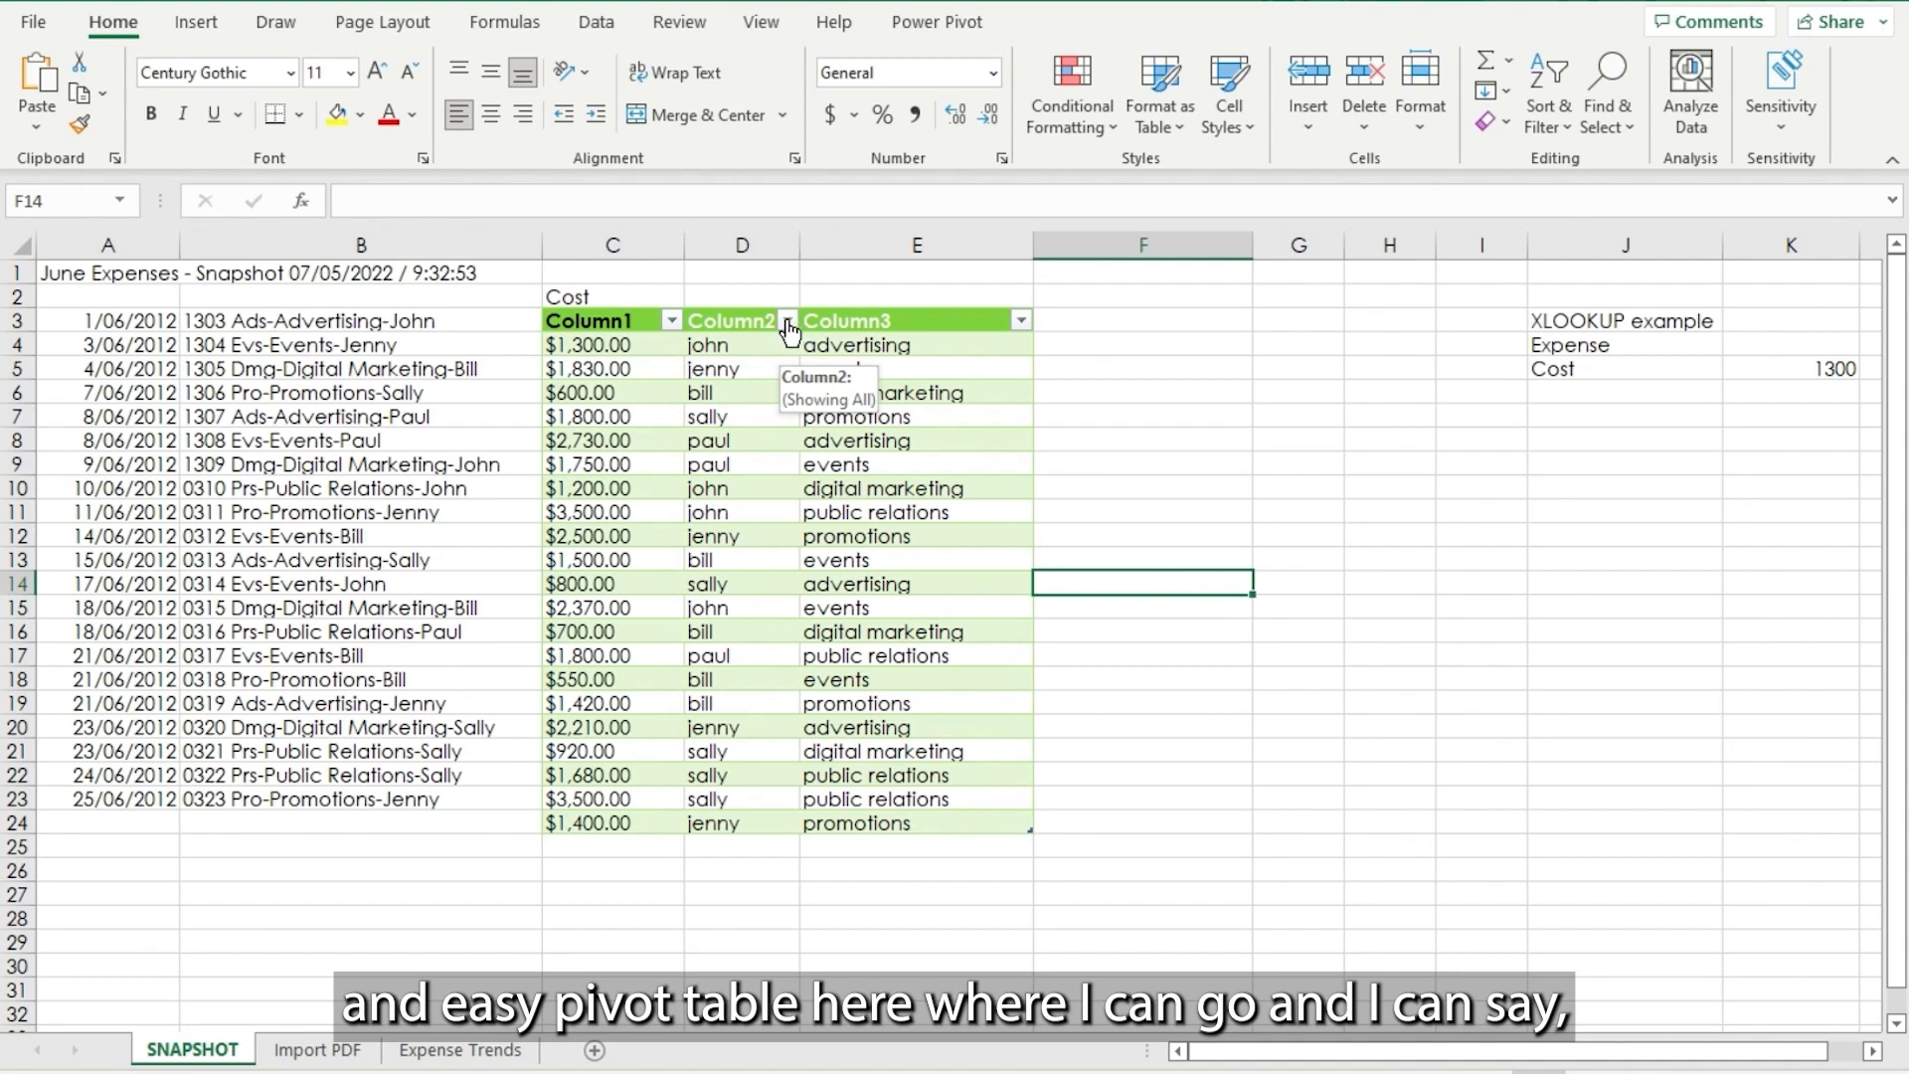
Filter the table's Column2 to show only the person named in its first data row
left_click(787, 321)
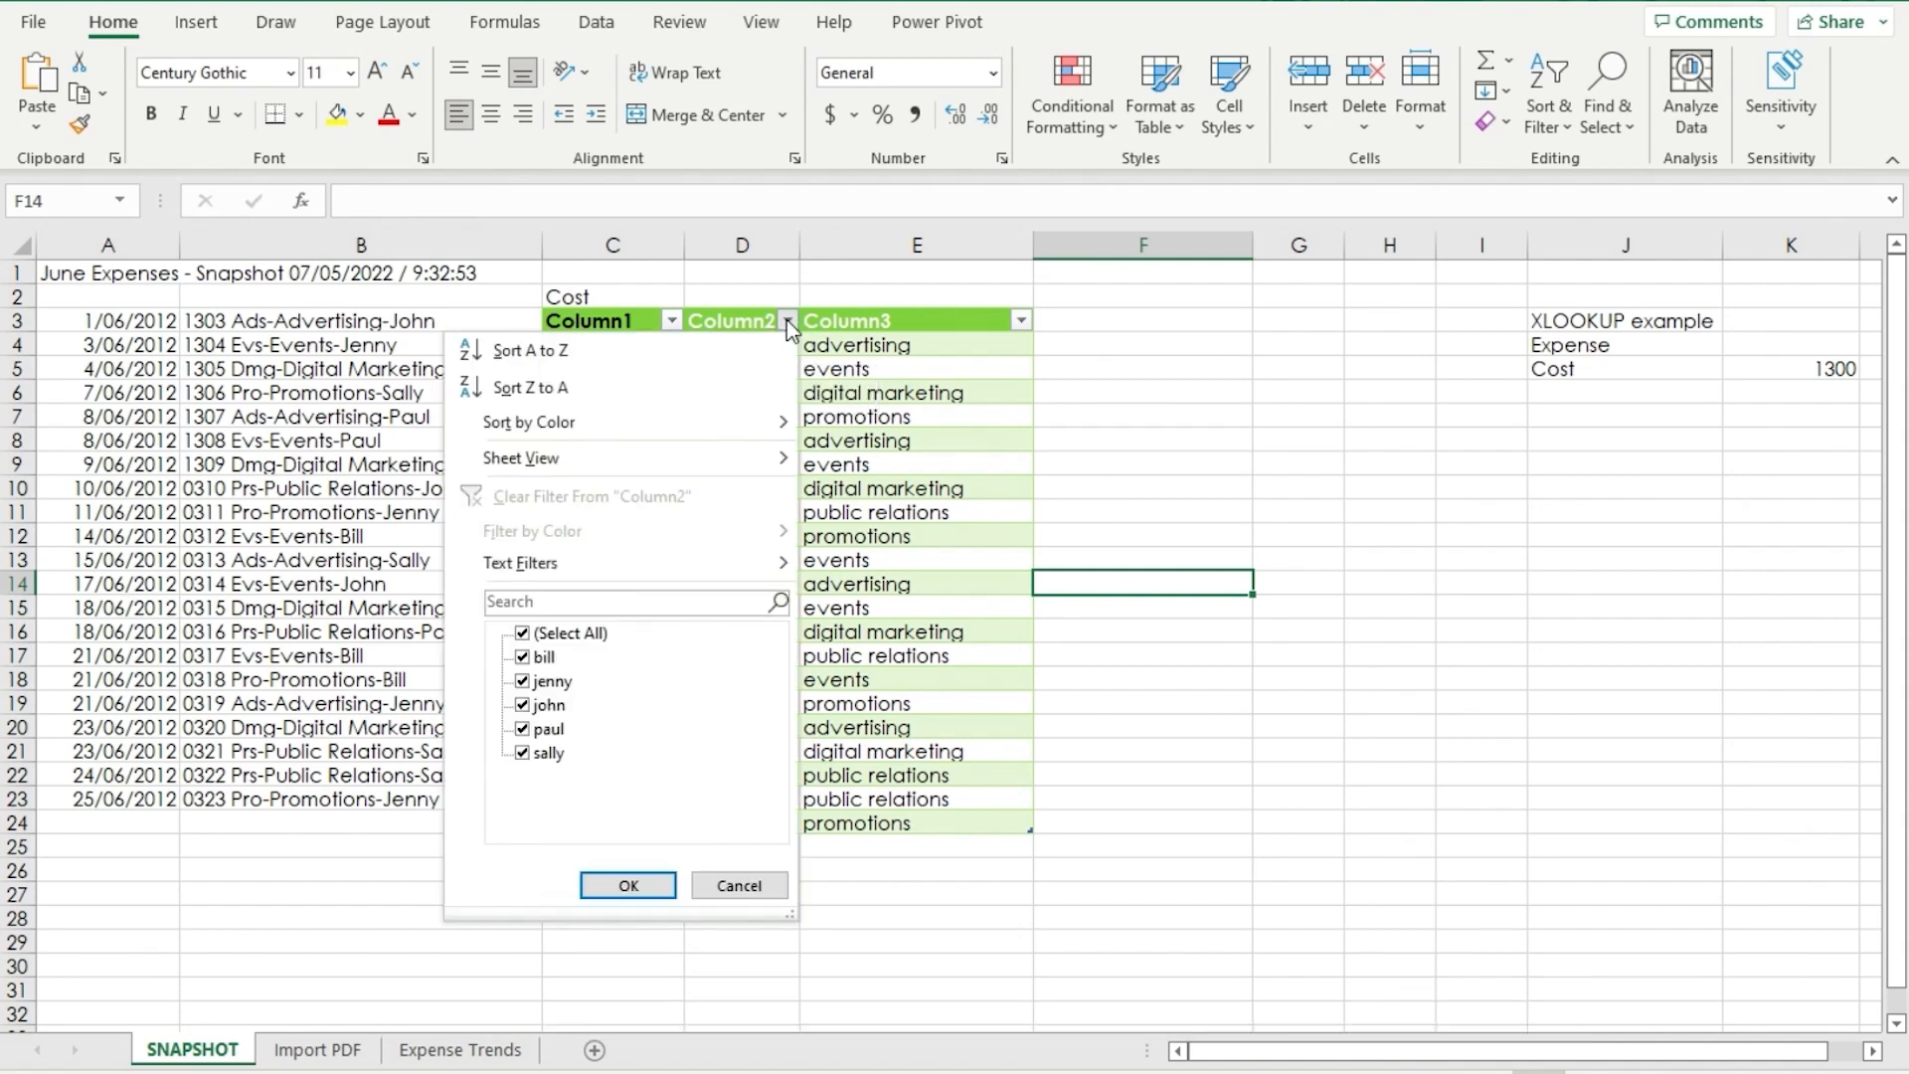
left_click(522, 634)
left_click(522, 705)
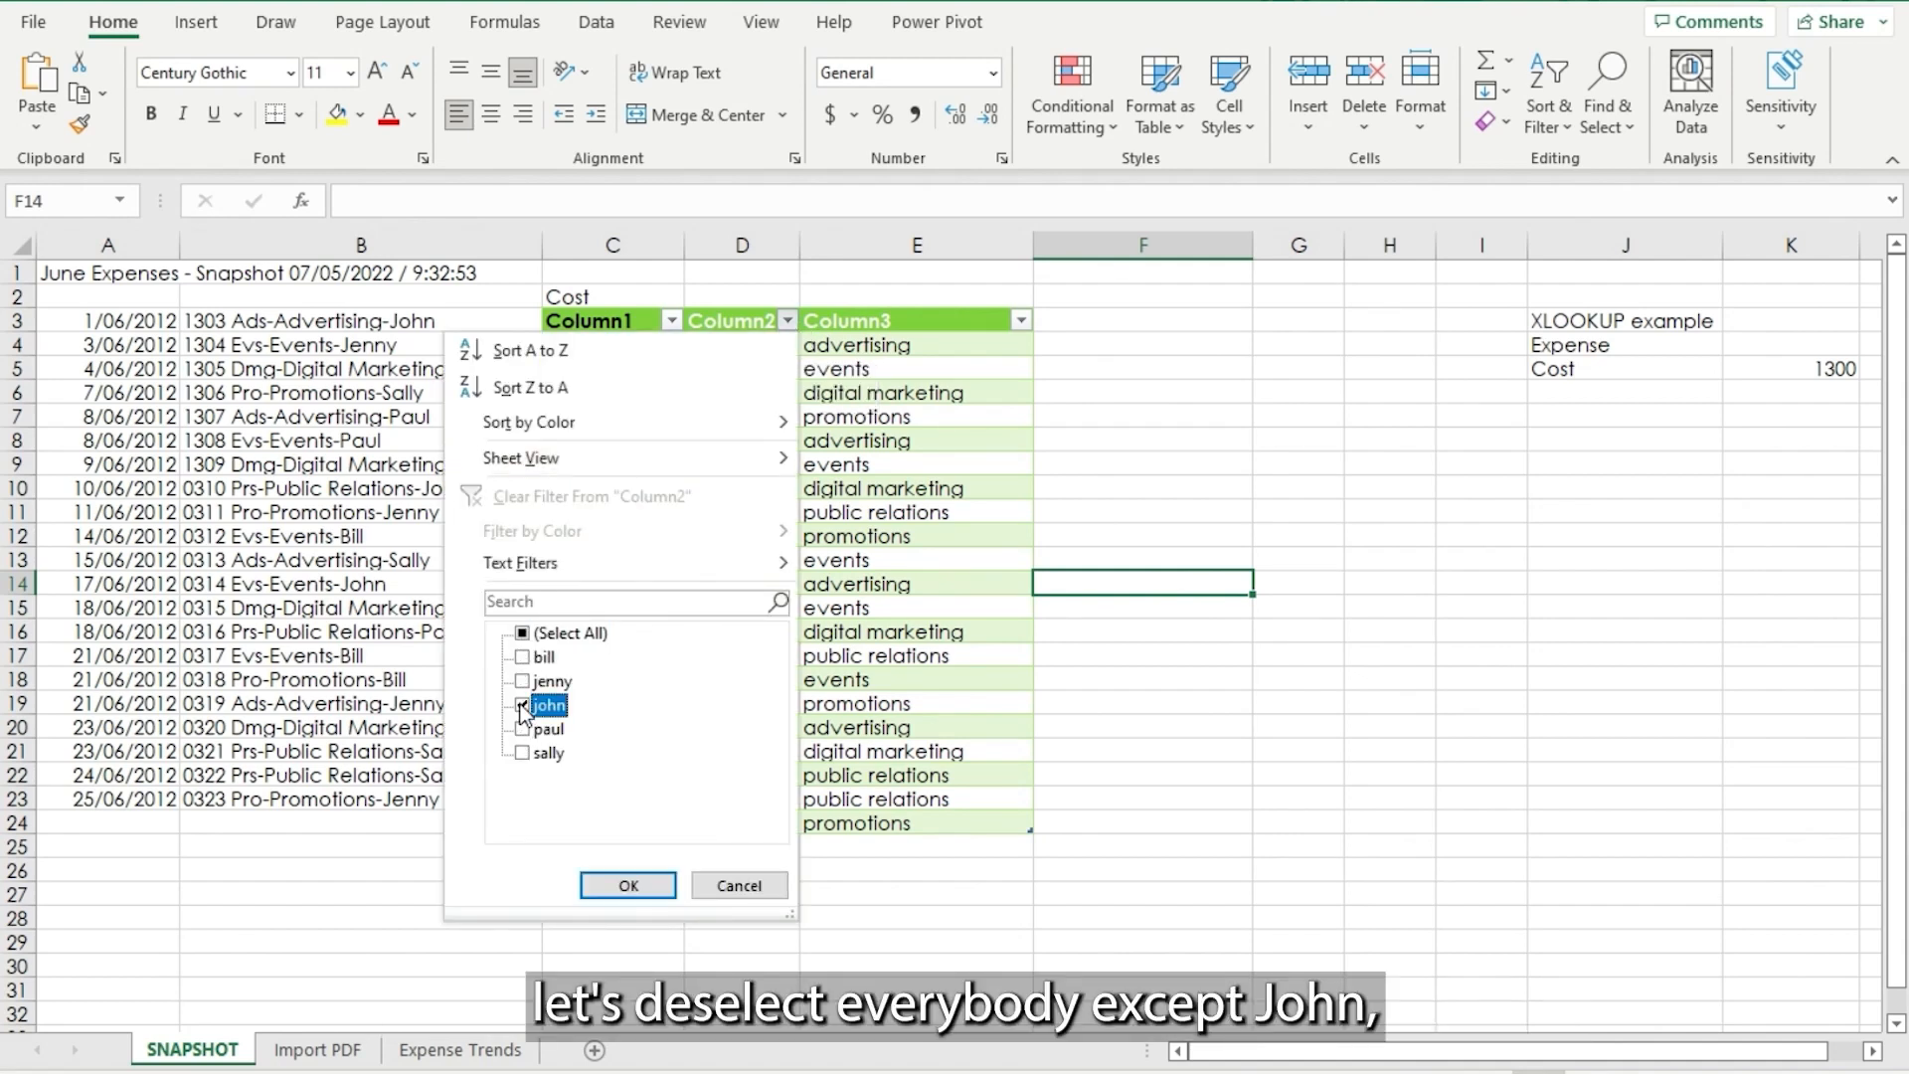
left_click(624, 884)
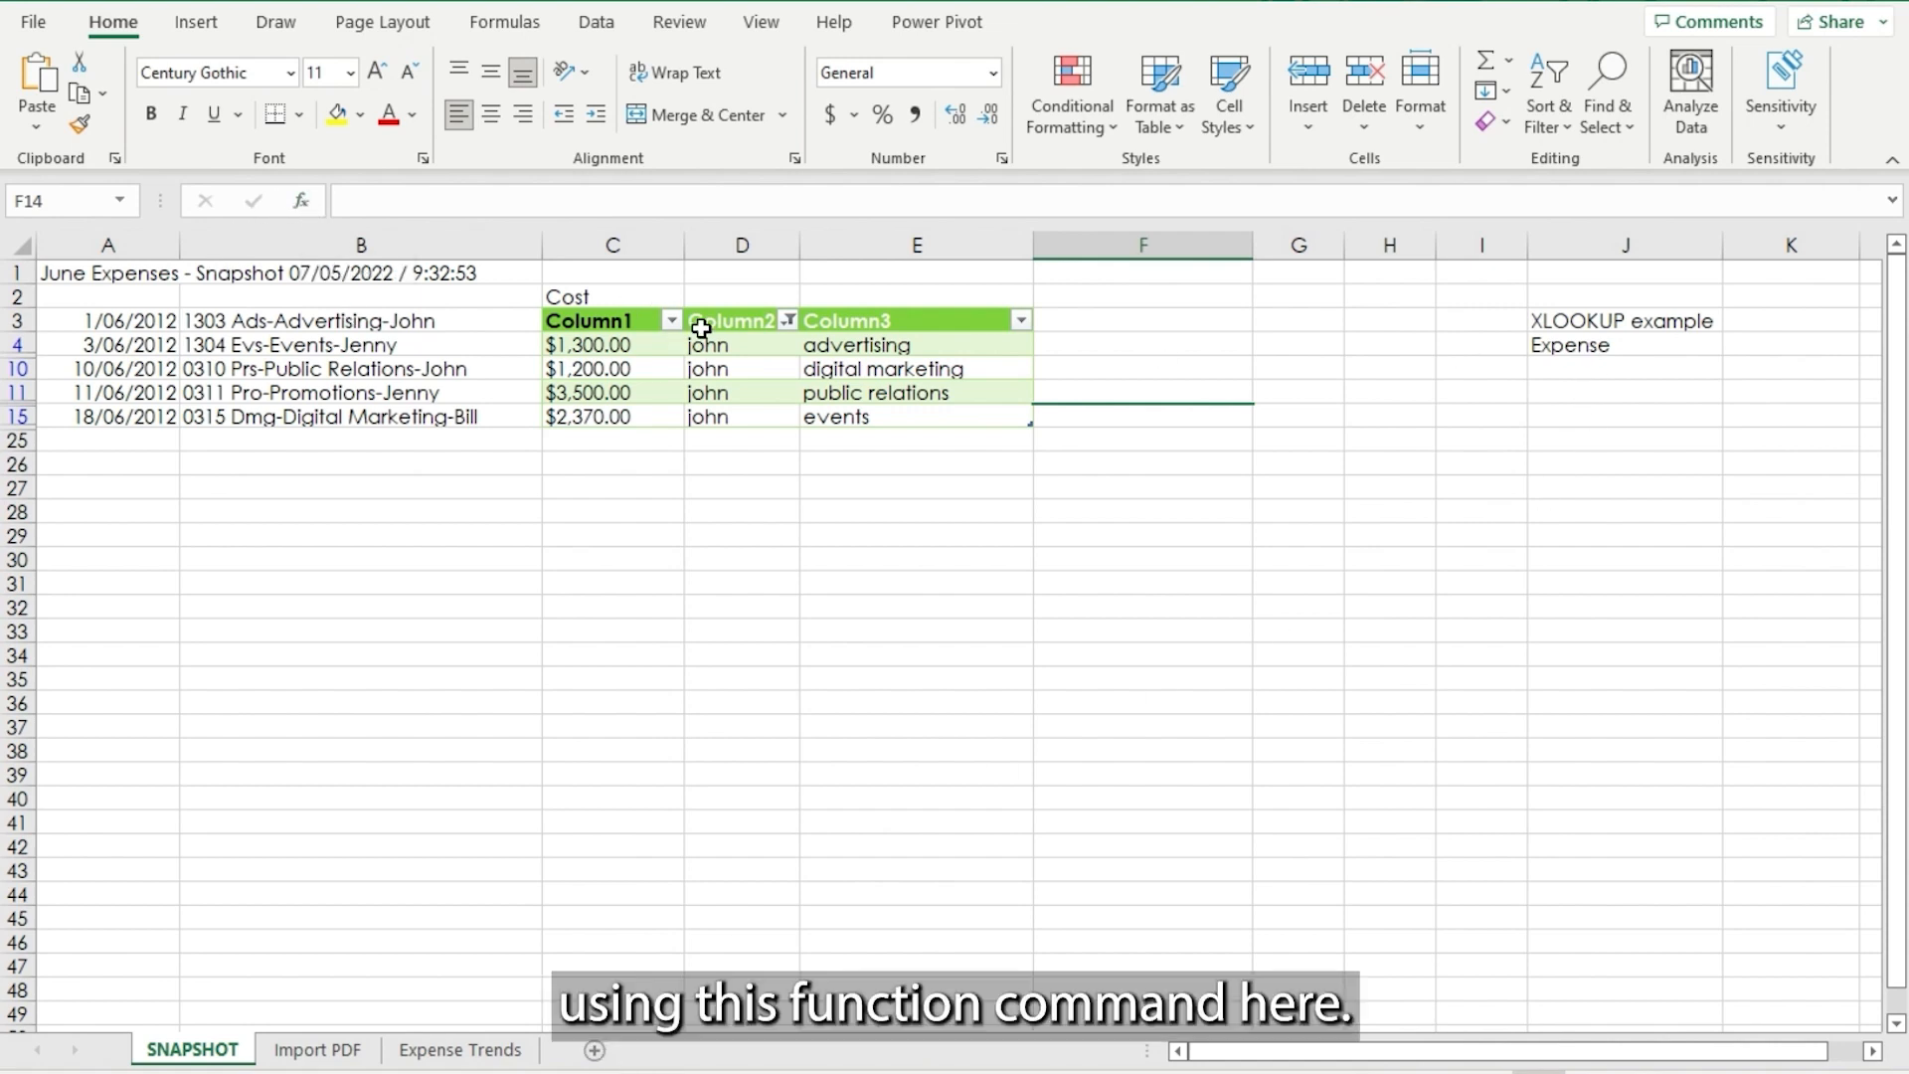
Reselect all names in the Column2 filter to bring back every table row
left_click(790, 322)
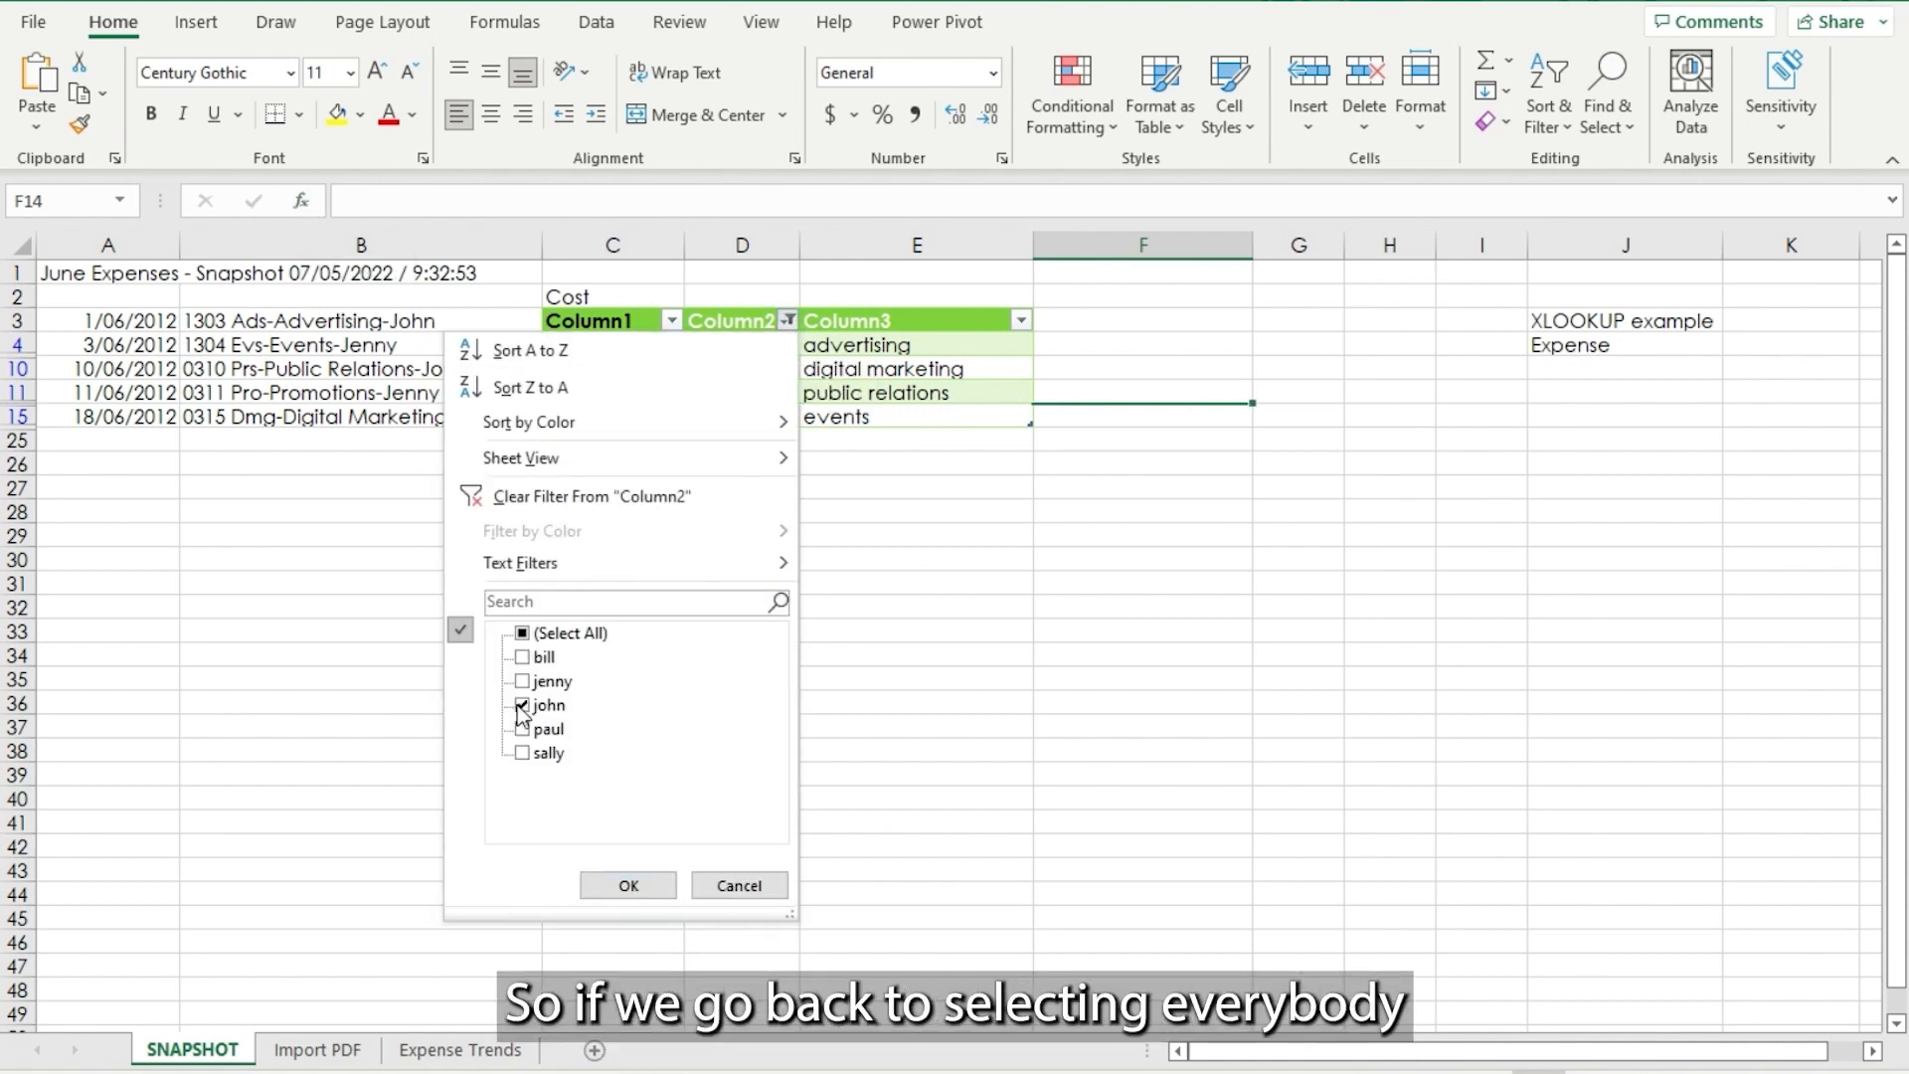
left_click(524, 634)
left_click(626, 886)
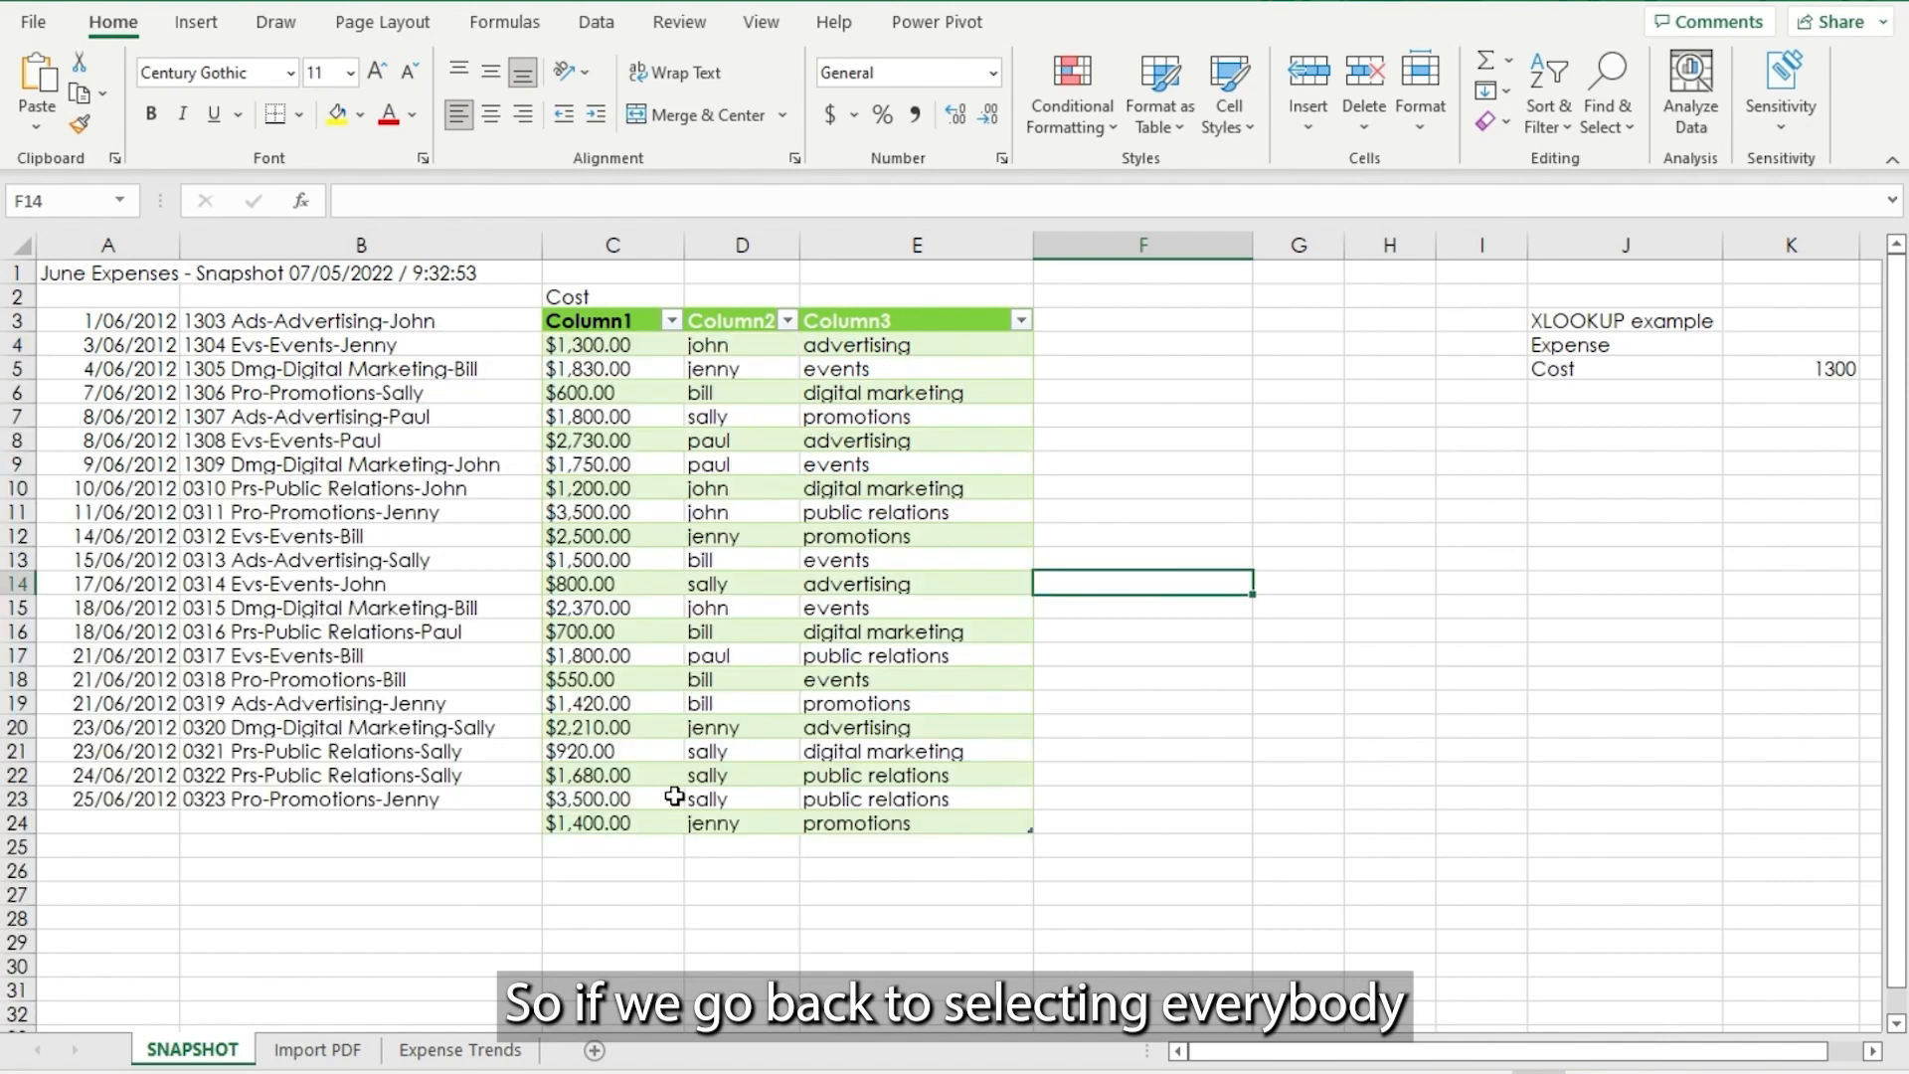
Search for the SUM function with Insert Function and add it in C26 with the range C4:C25
left_click(611, 869)
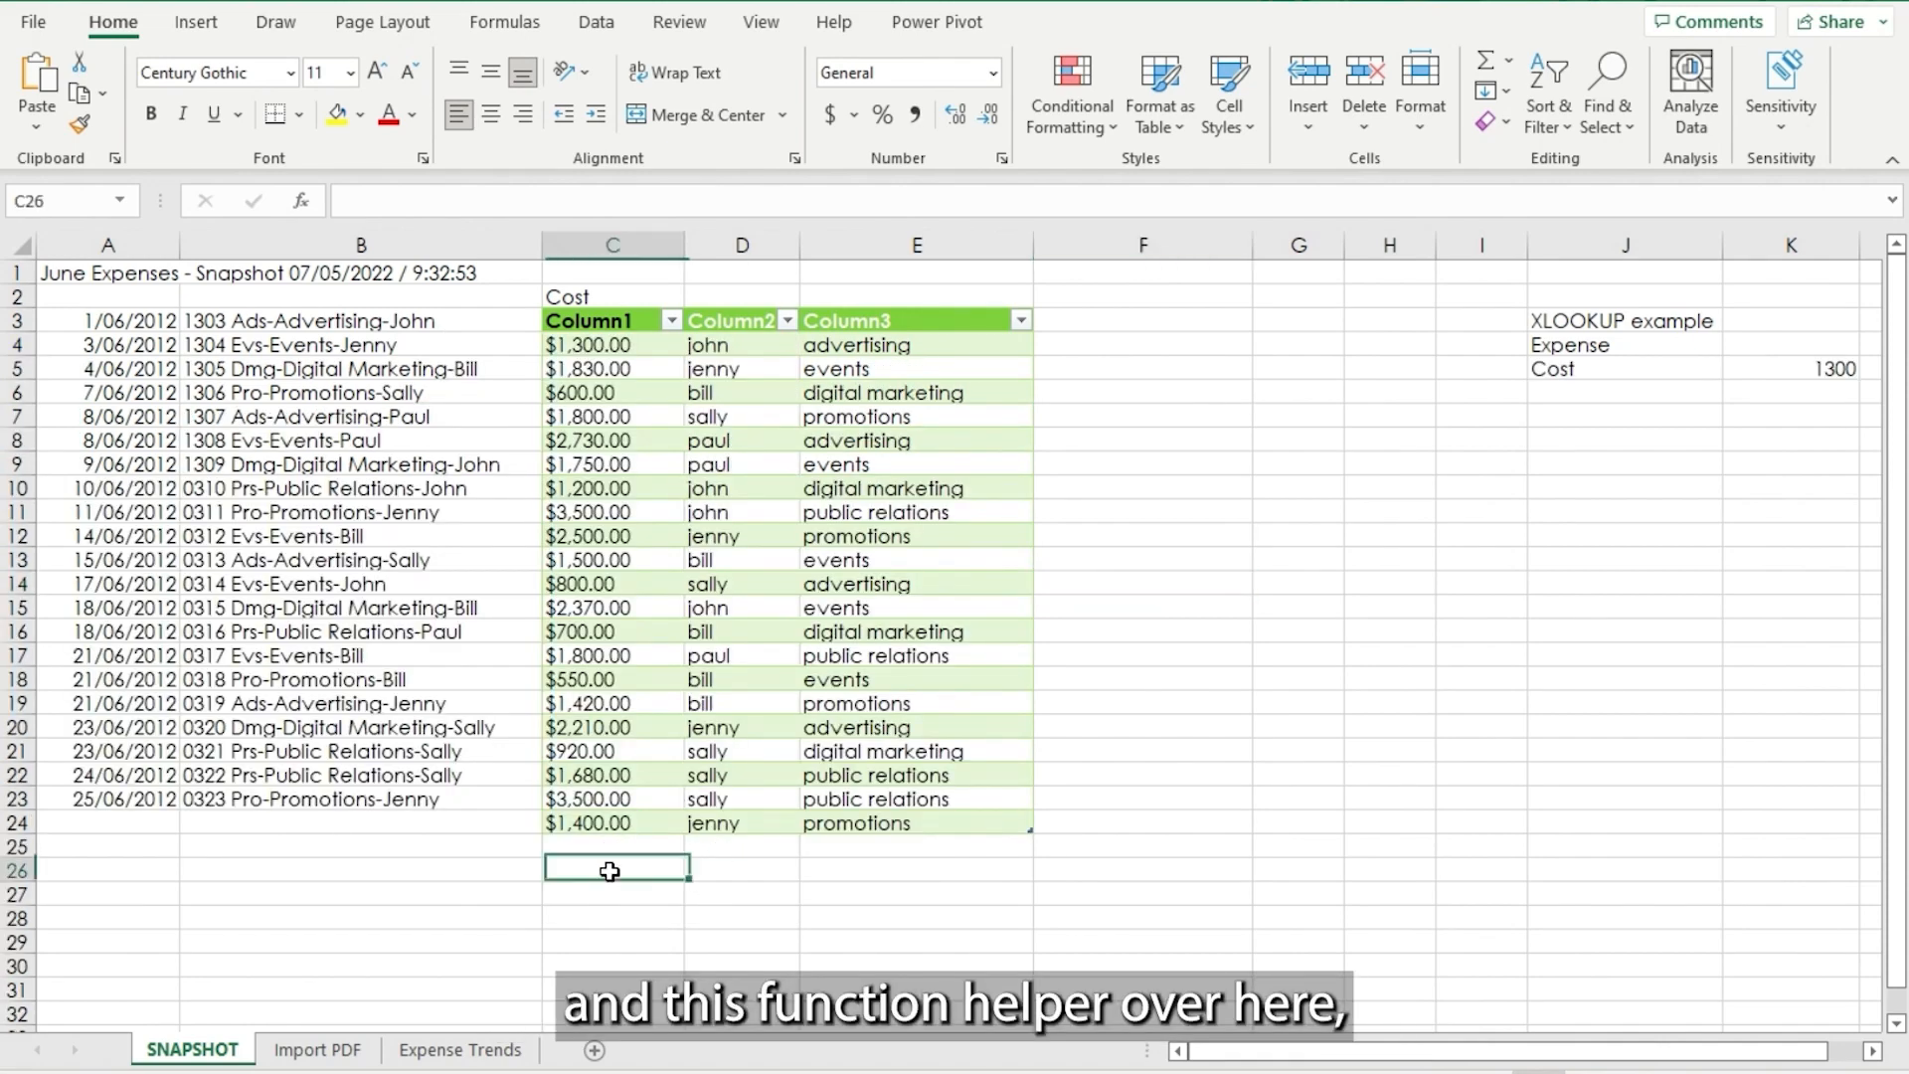
left_click(303, 200)
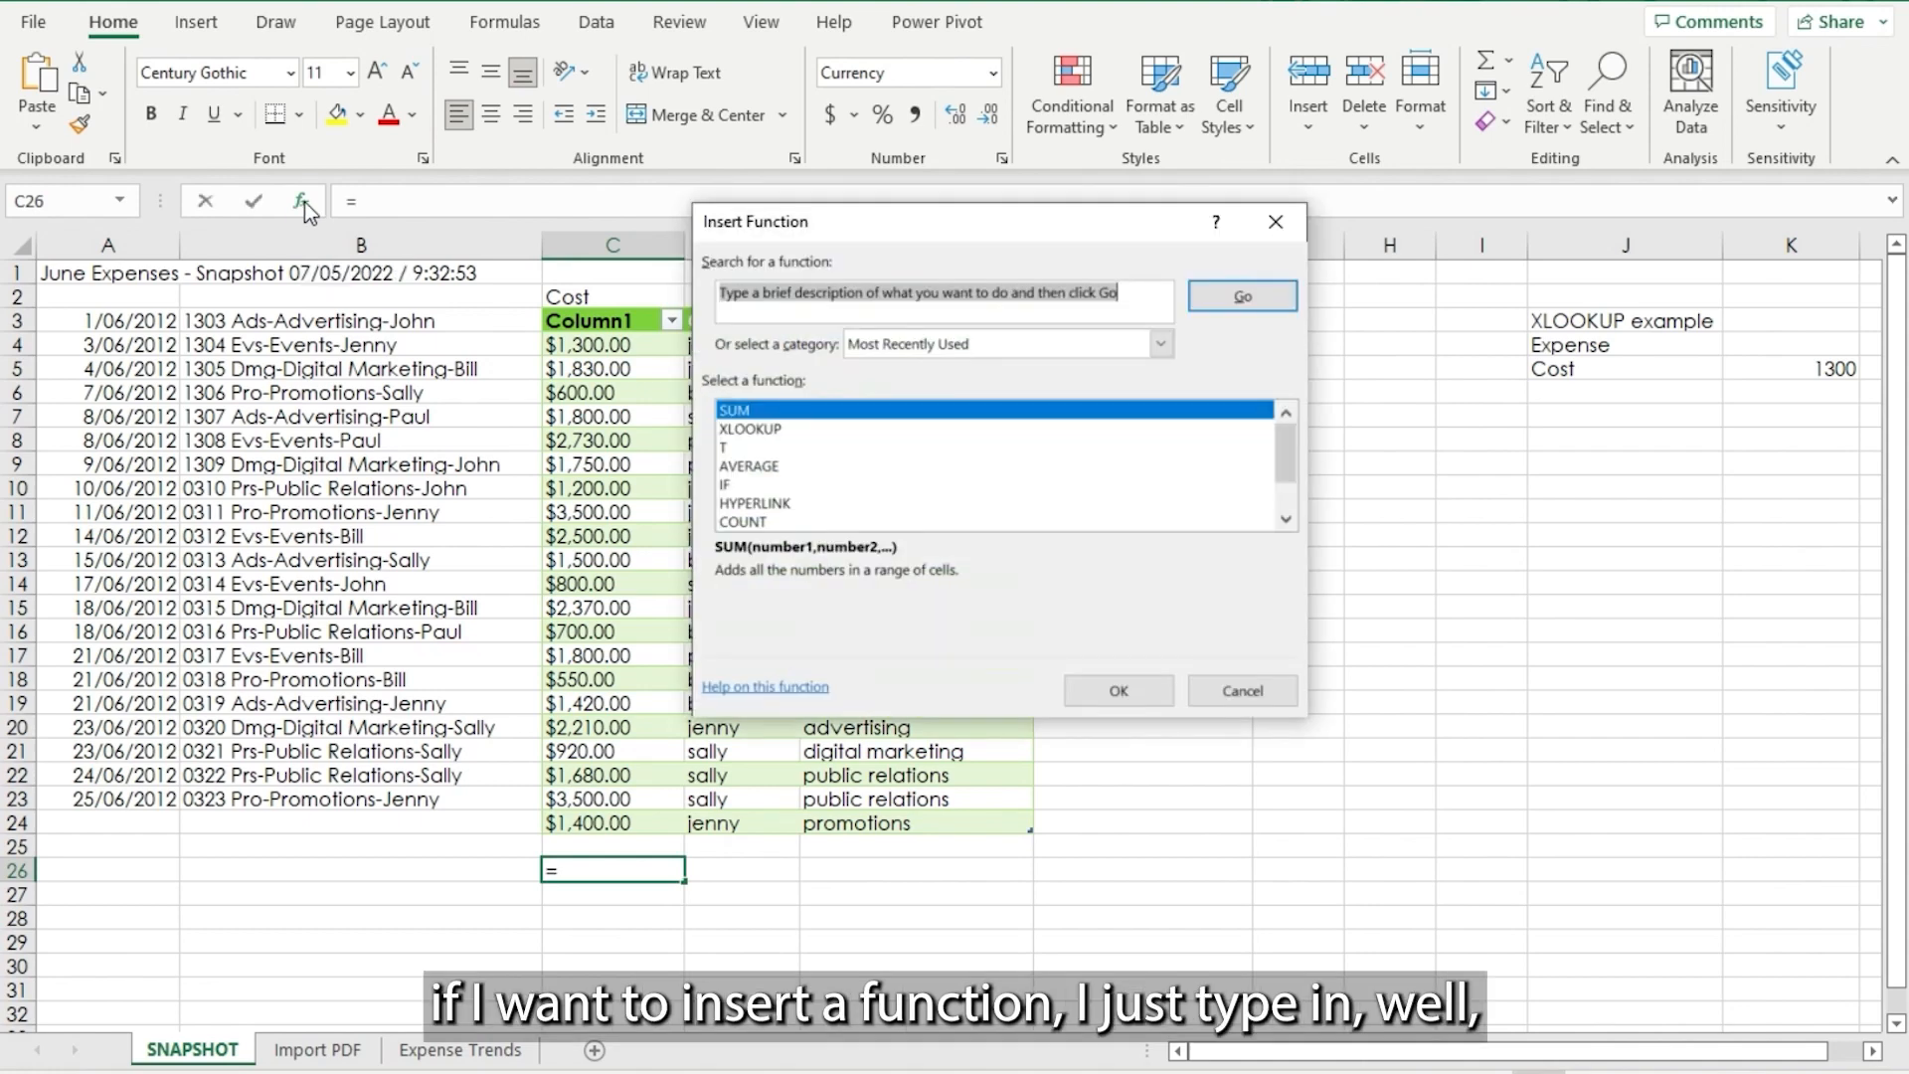
type("sum")
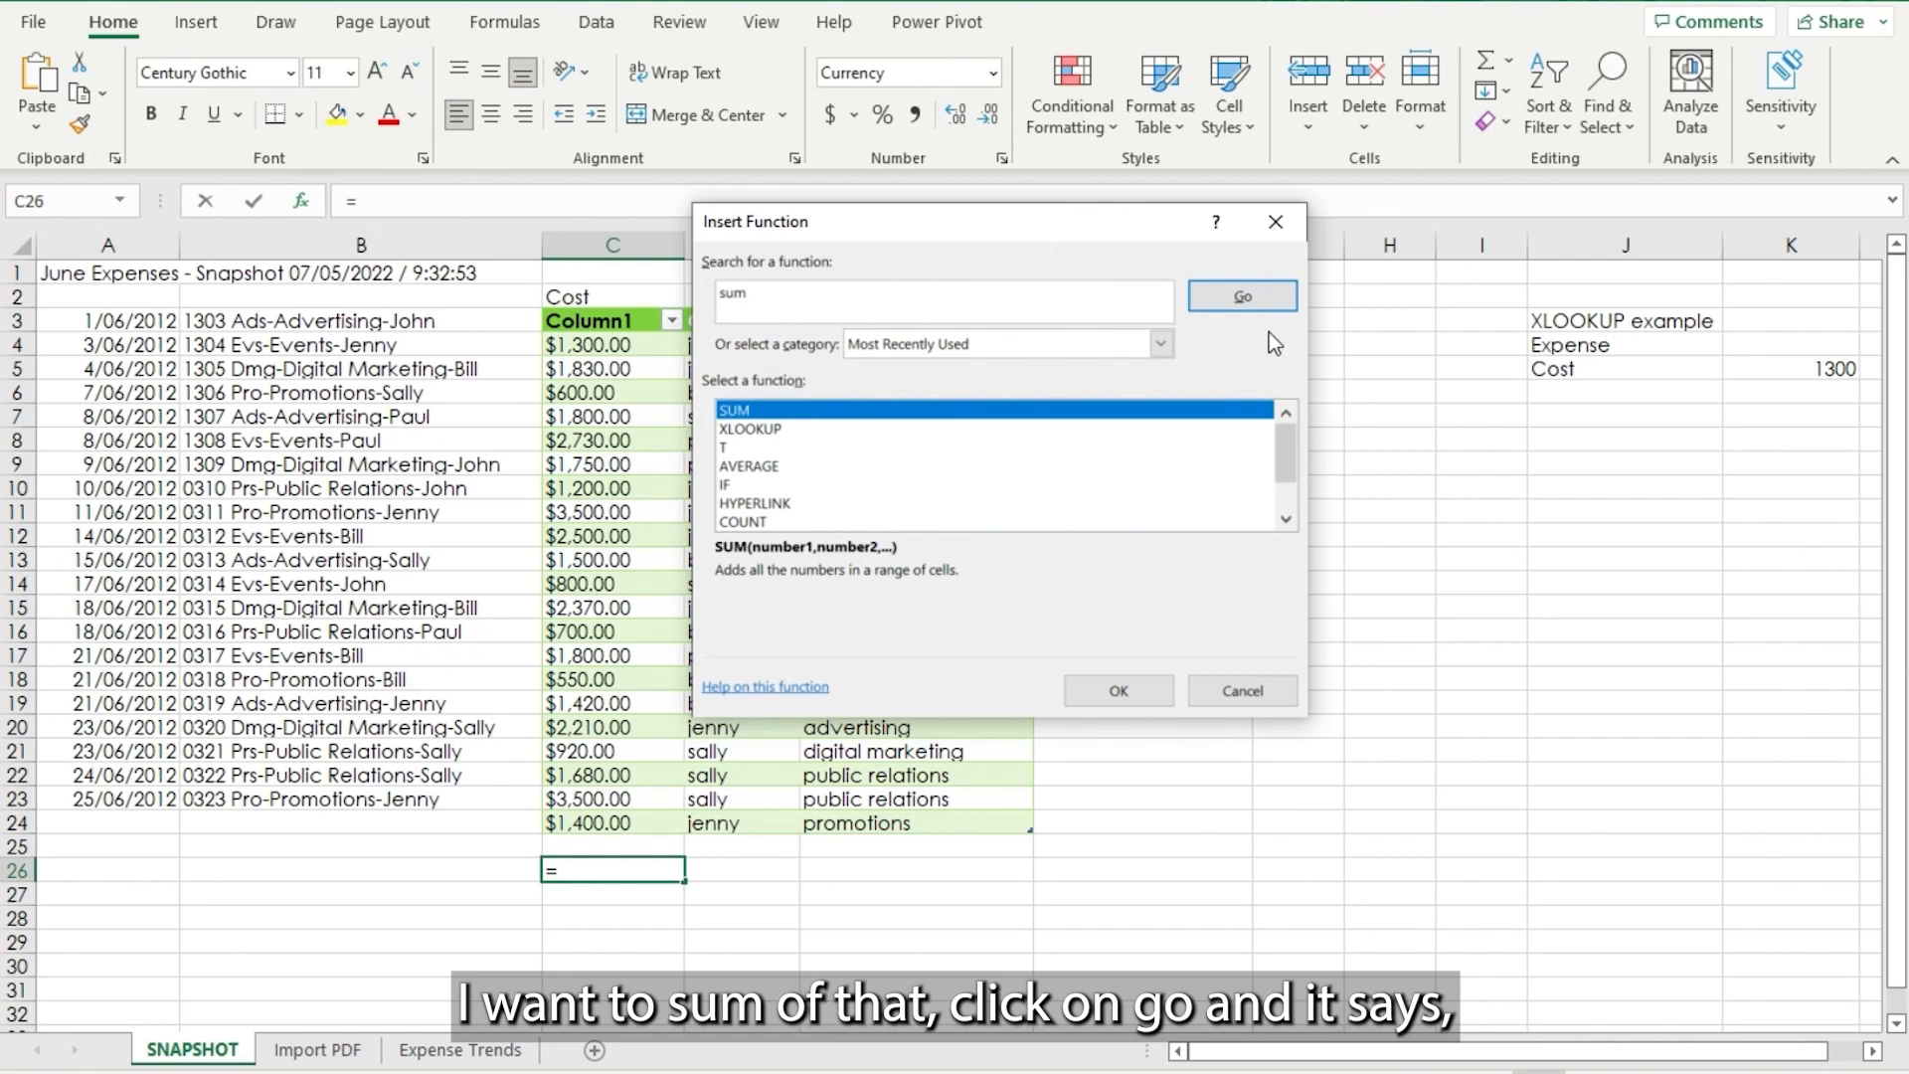
left_click(1266, 303)
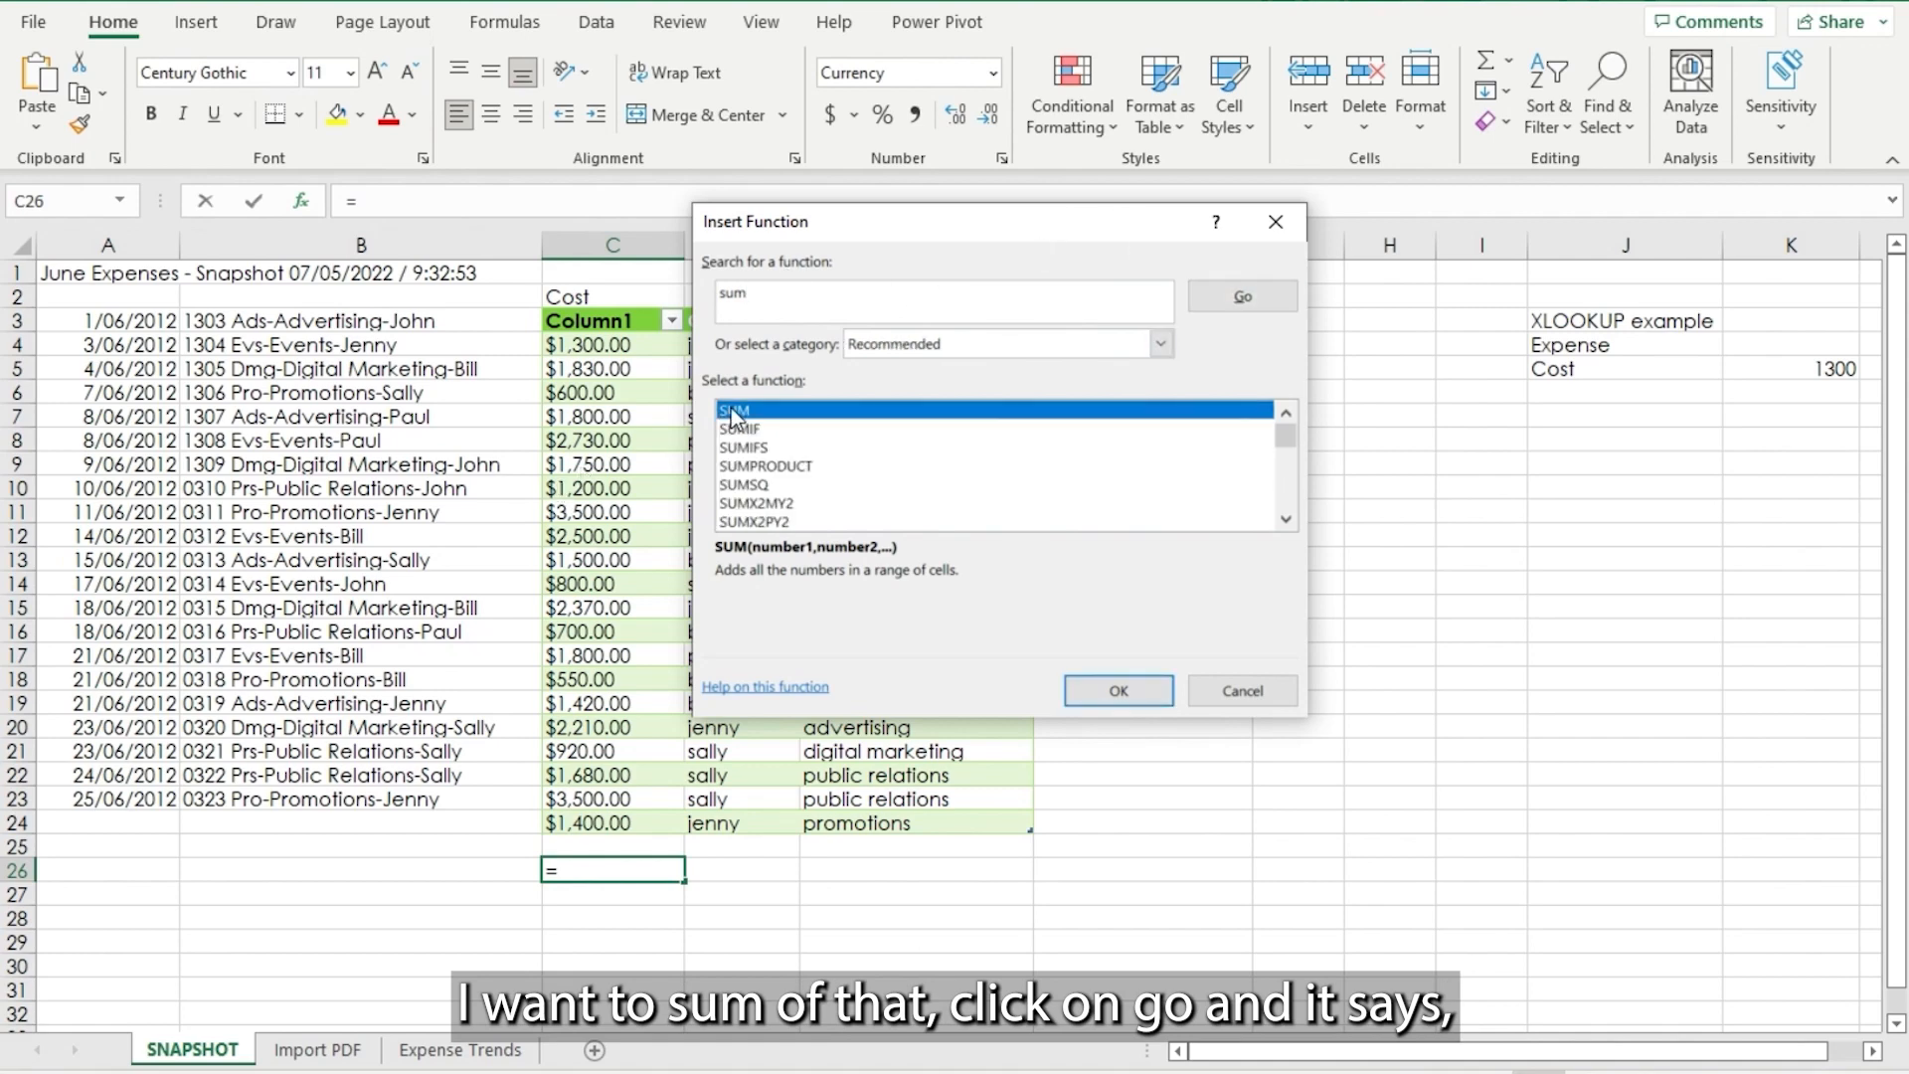
left_click(1137, 686)
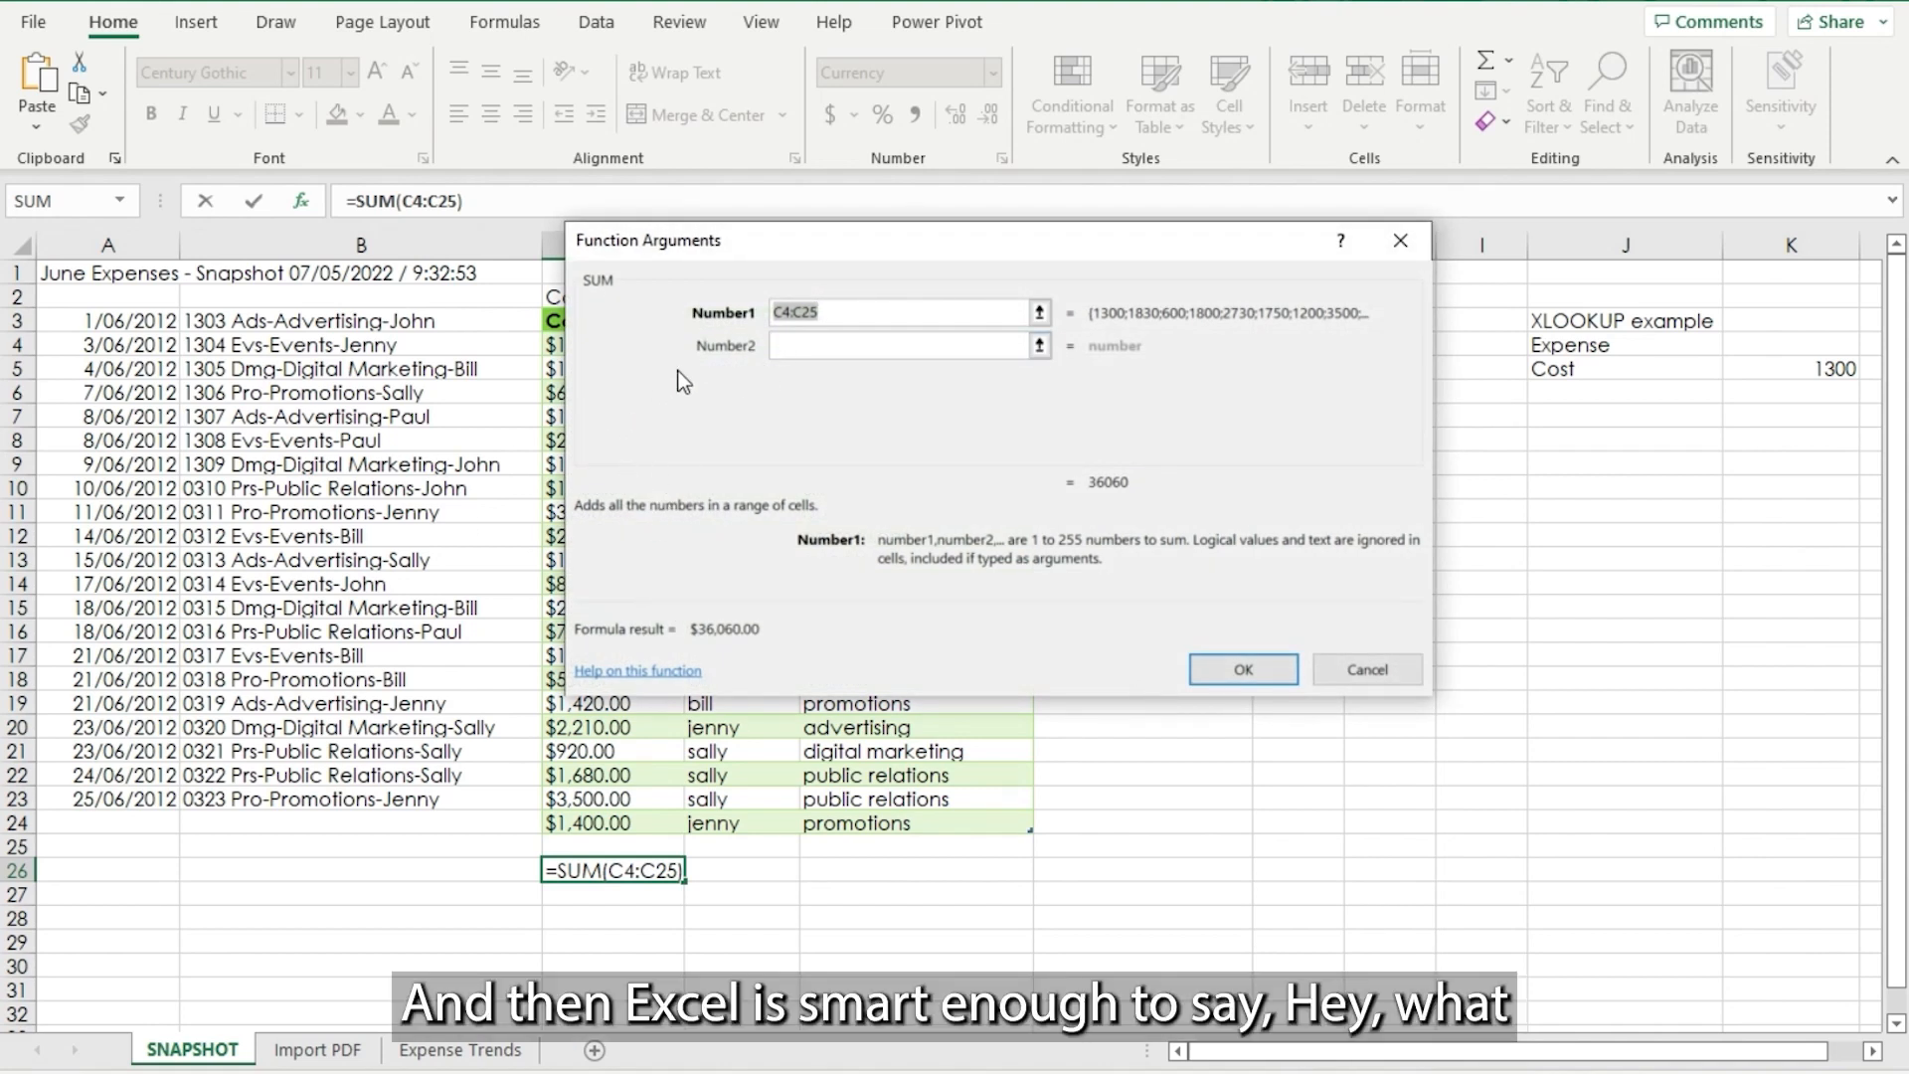
left_click_drag(849, 236, 1011, 239)
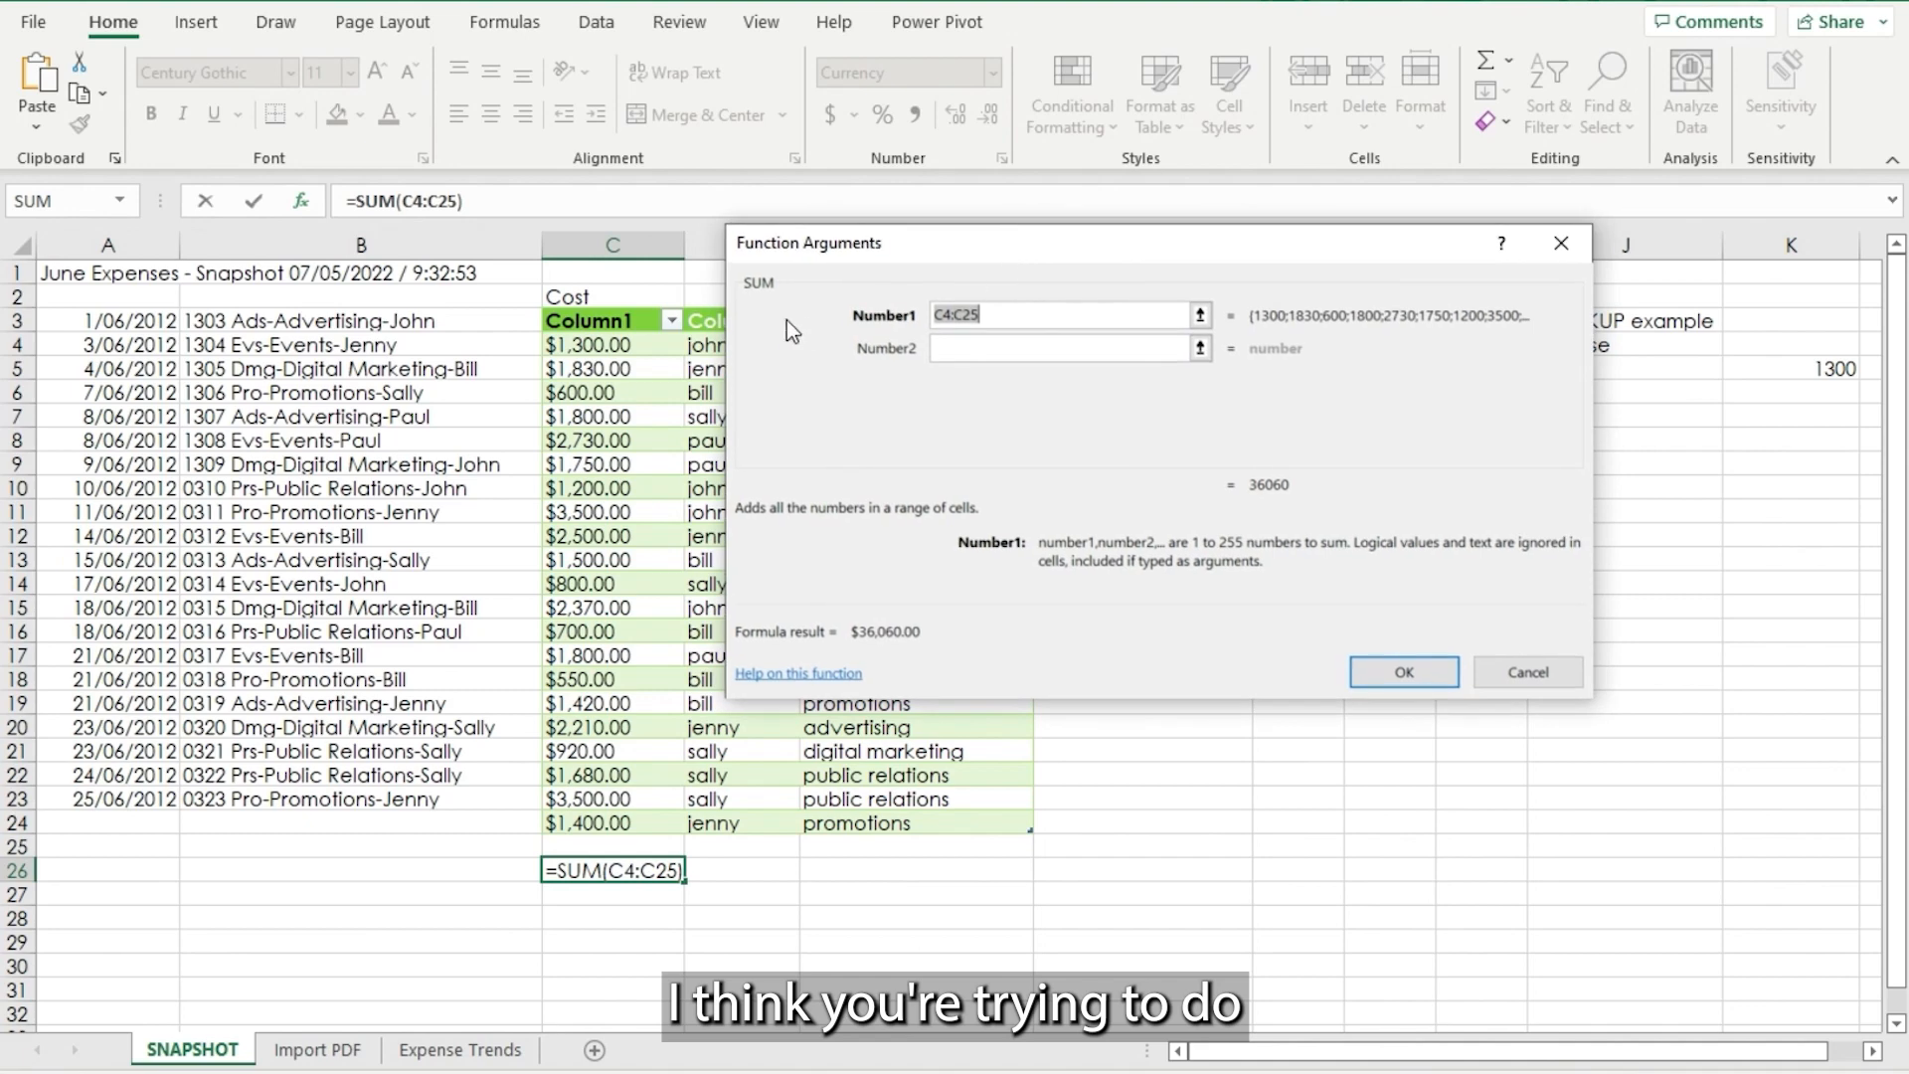
left_click(1406, 671)
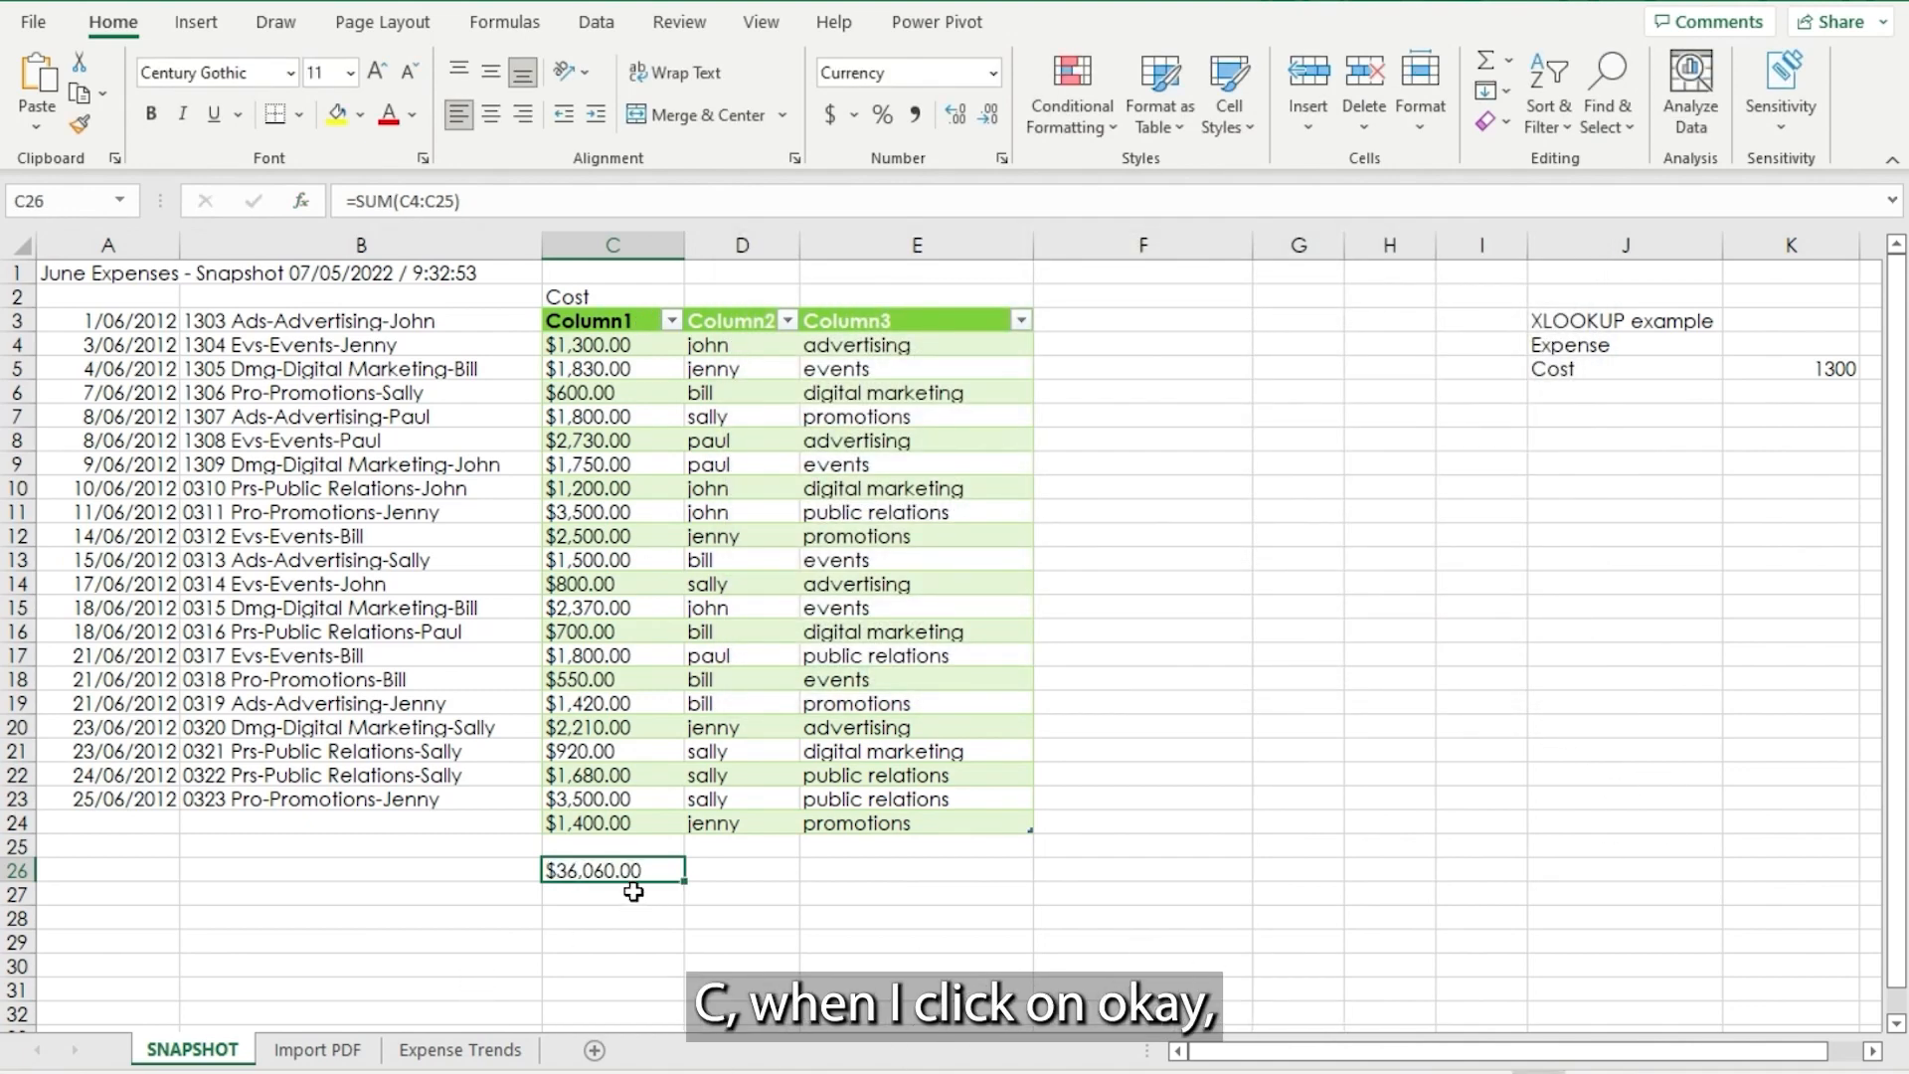
Review the function arguments of the XLOOKUP formula in K5
left_click(1799, 367)
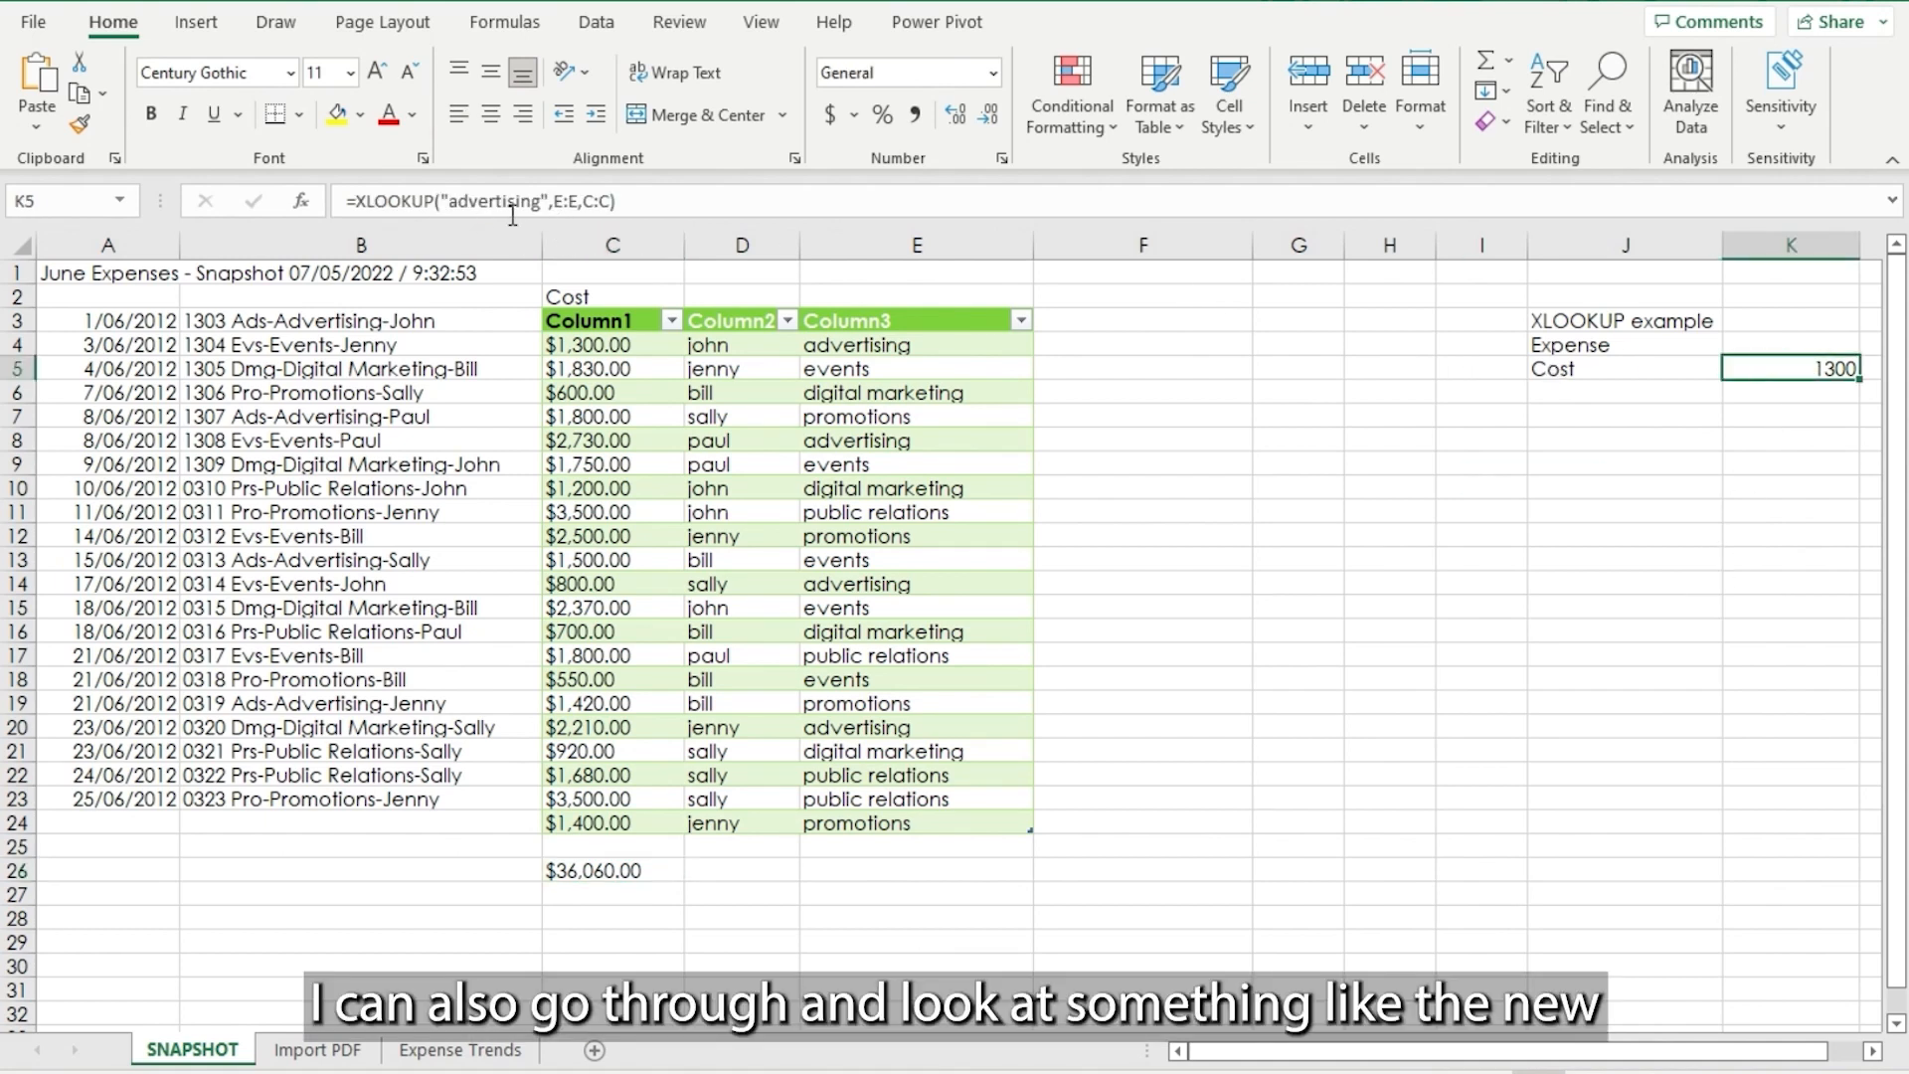
left_click(303, 203)
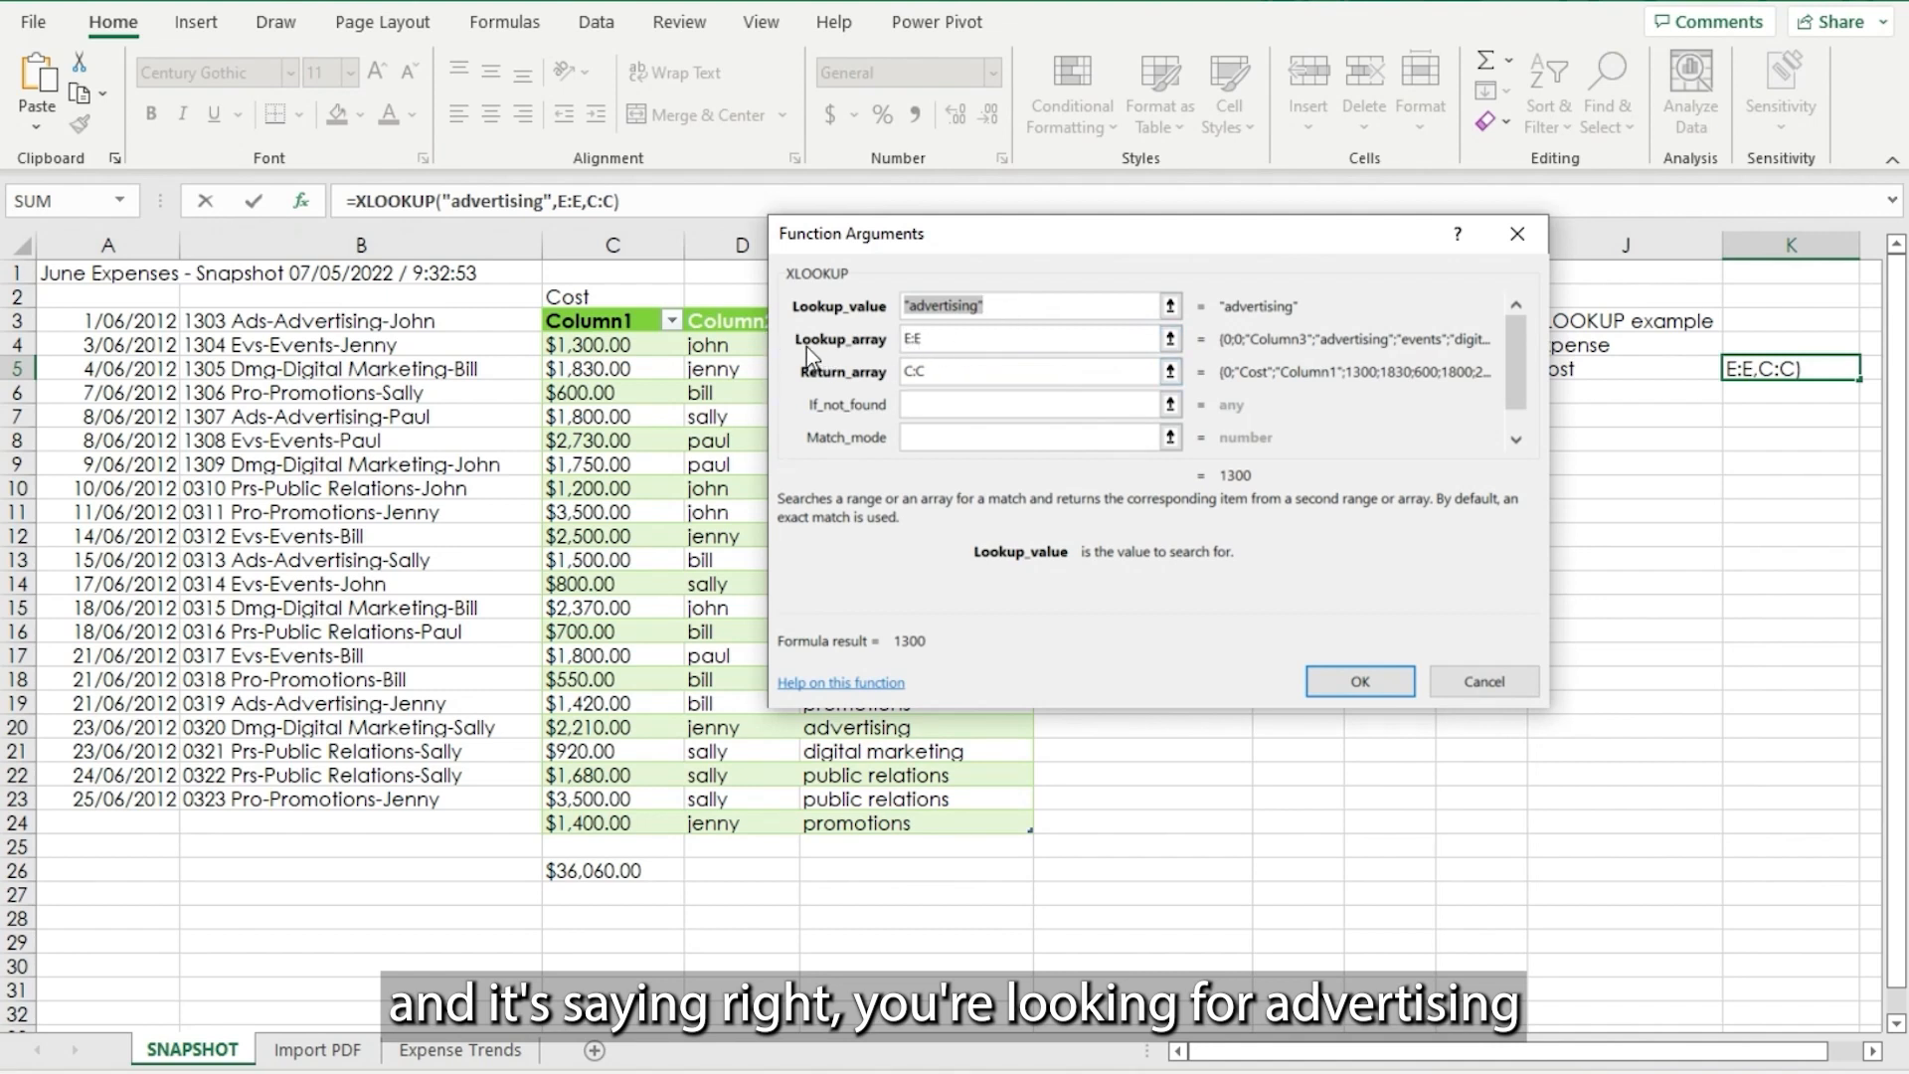
left_click(1361, 682)
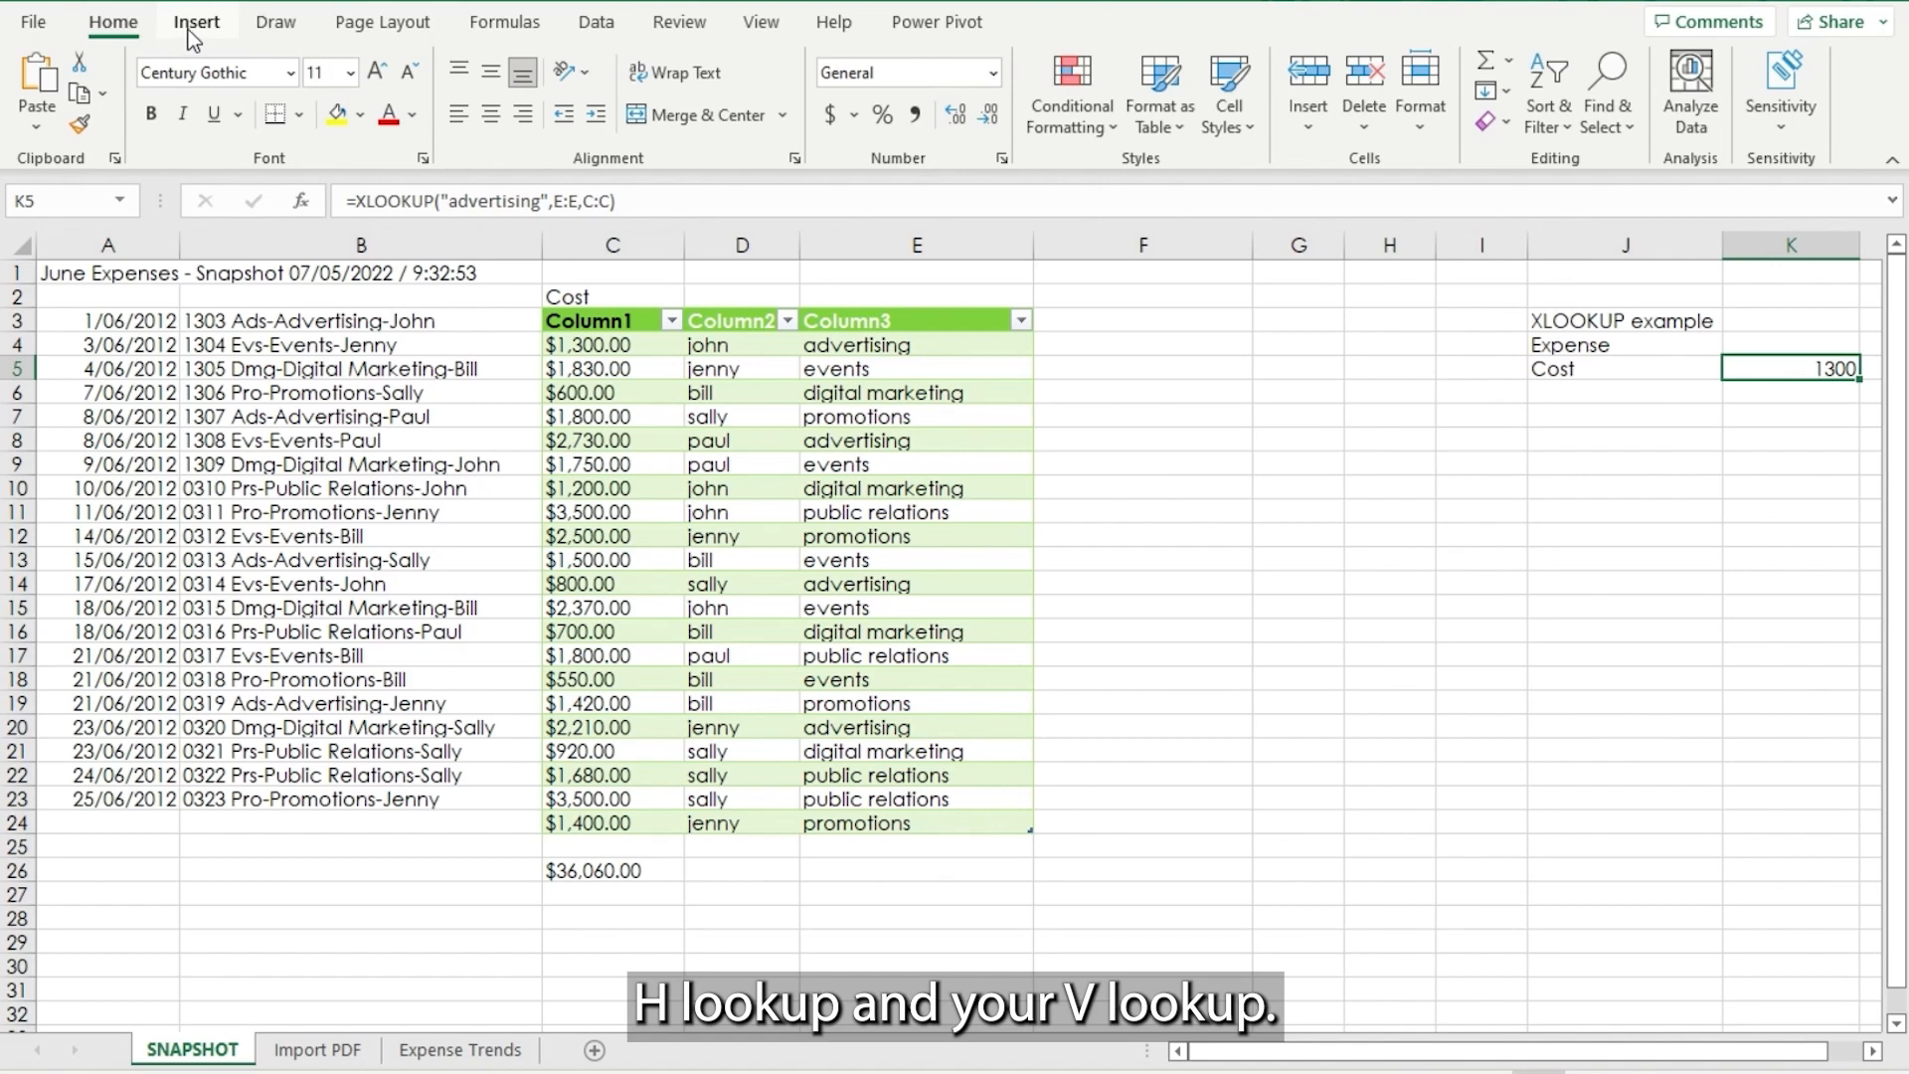
Add a new blank sheet and open Windows 11 Edition Comparison.pdf as an external PDF data source
left_click(594, 24)
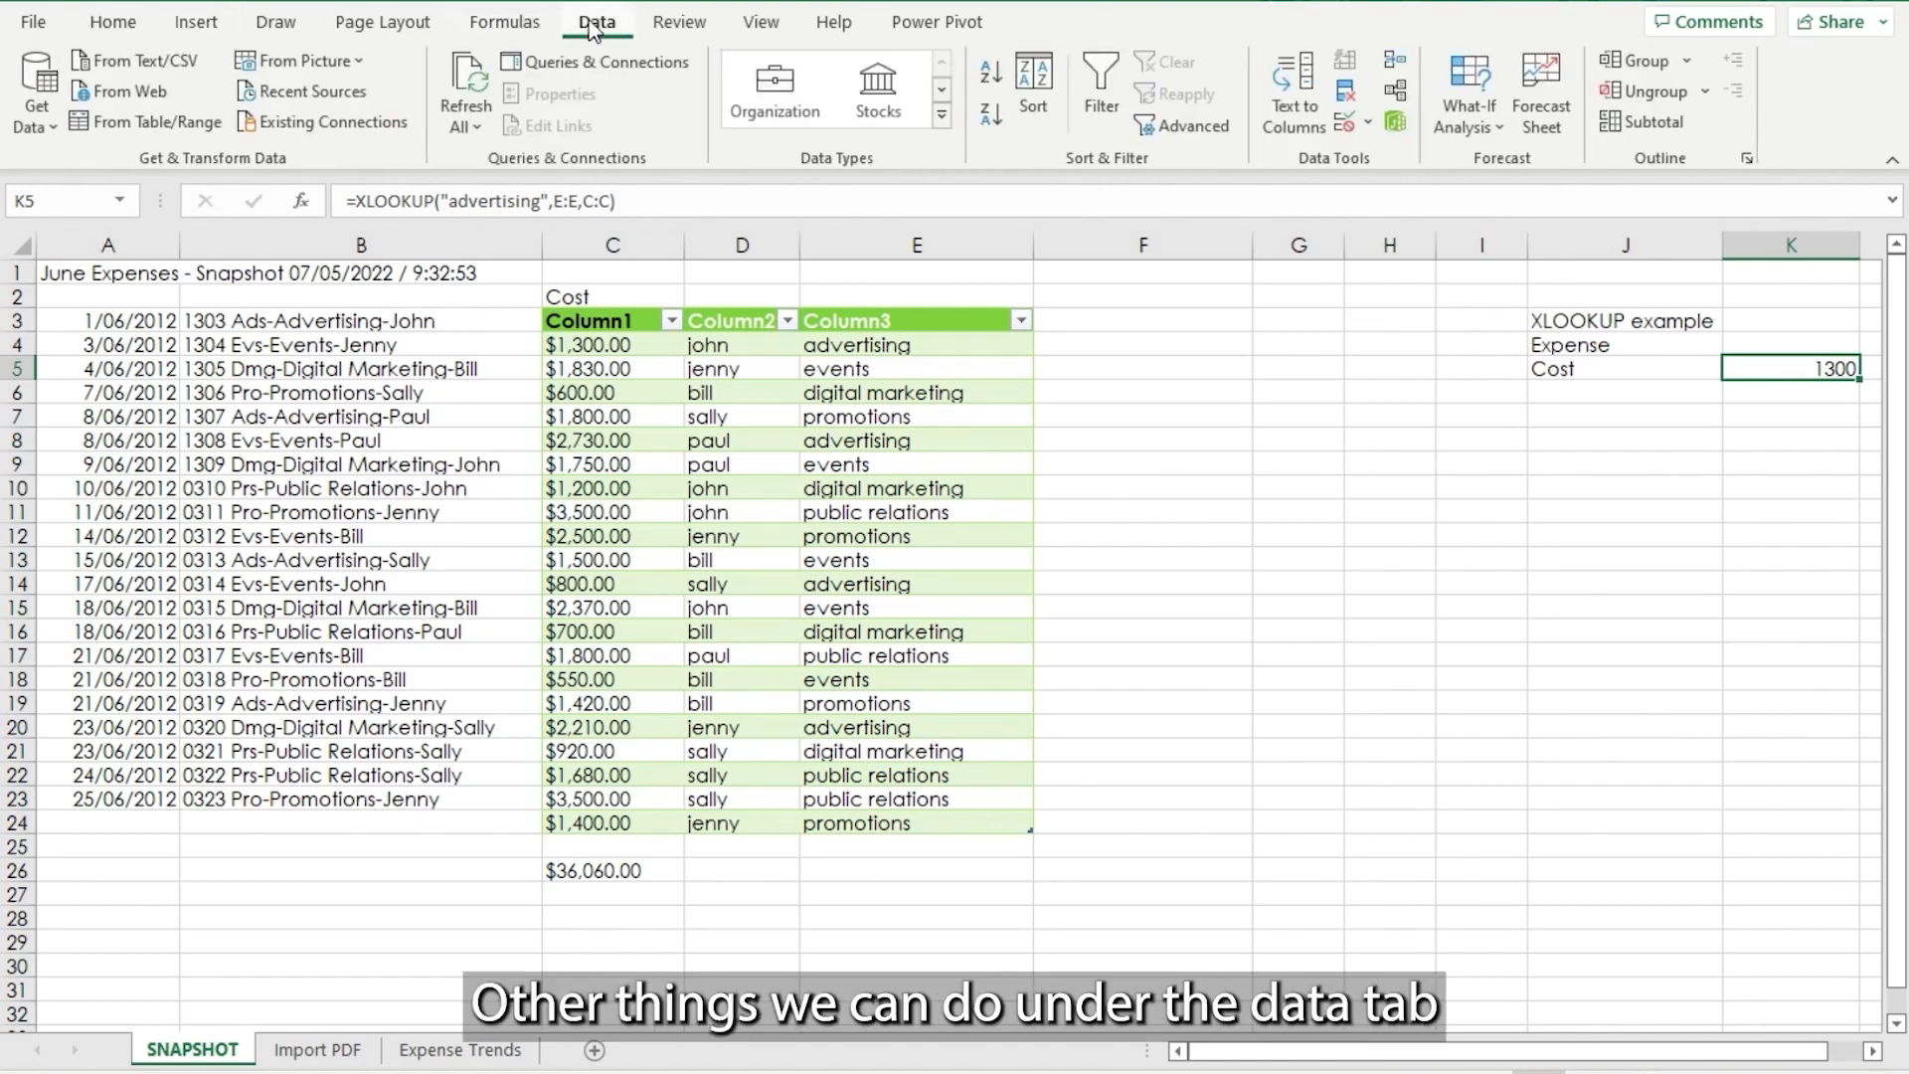
left_click(594, 1051)
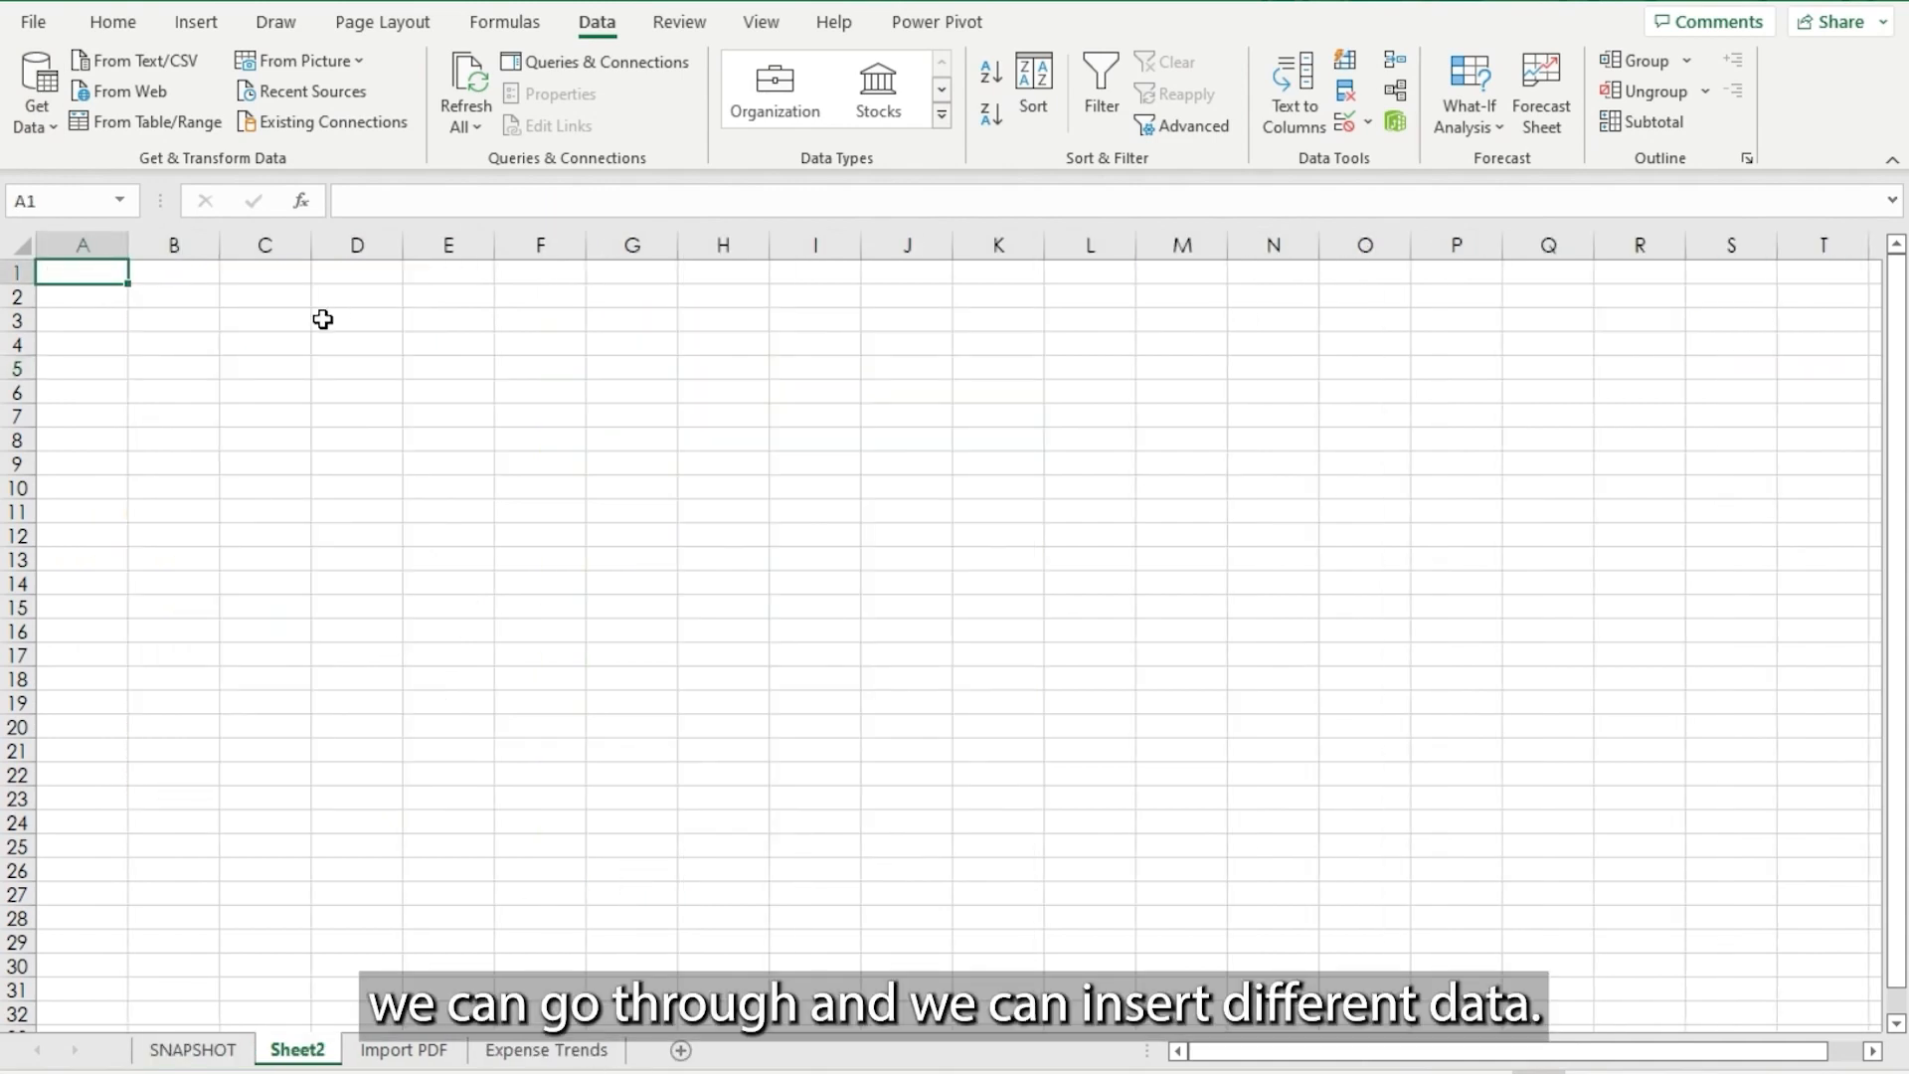
left_click(55, 126)
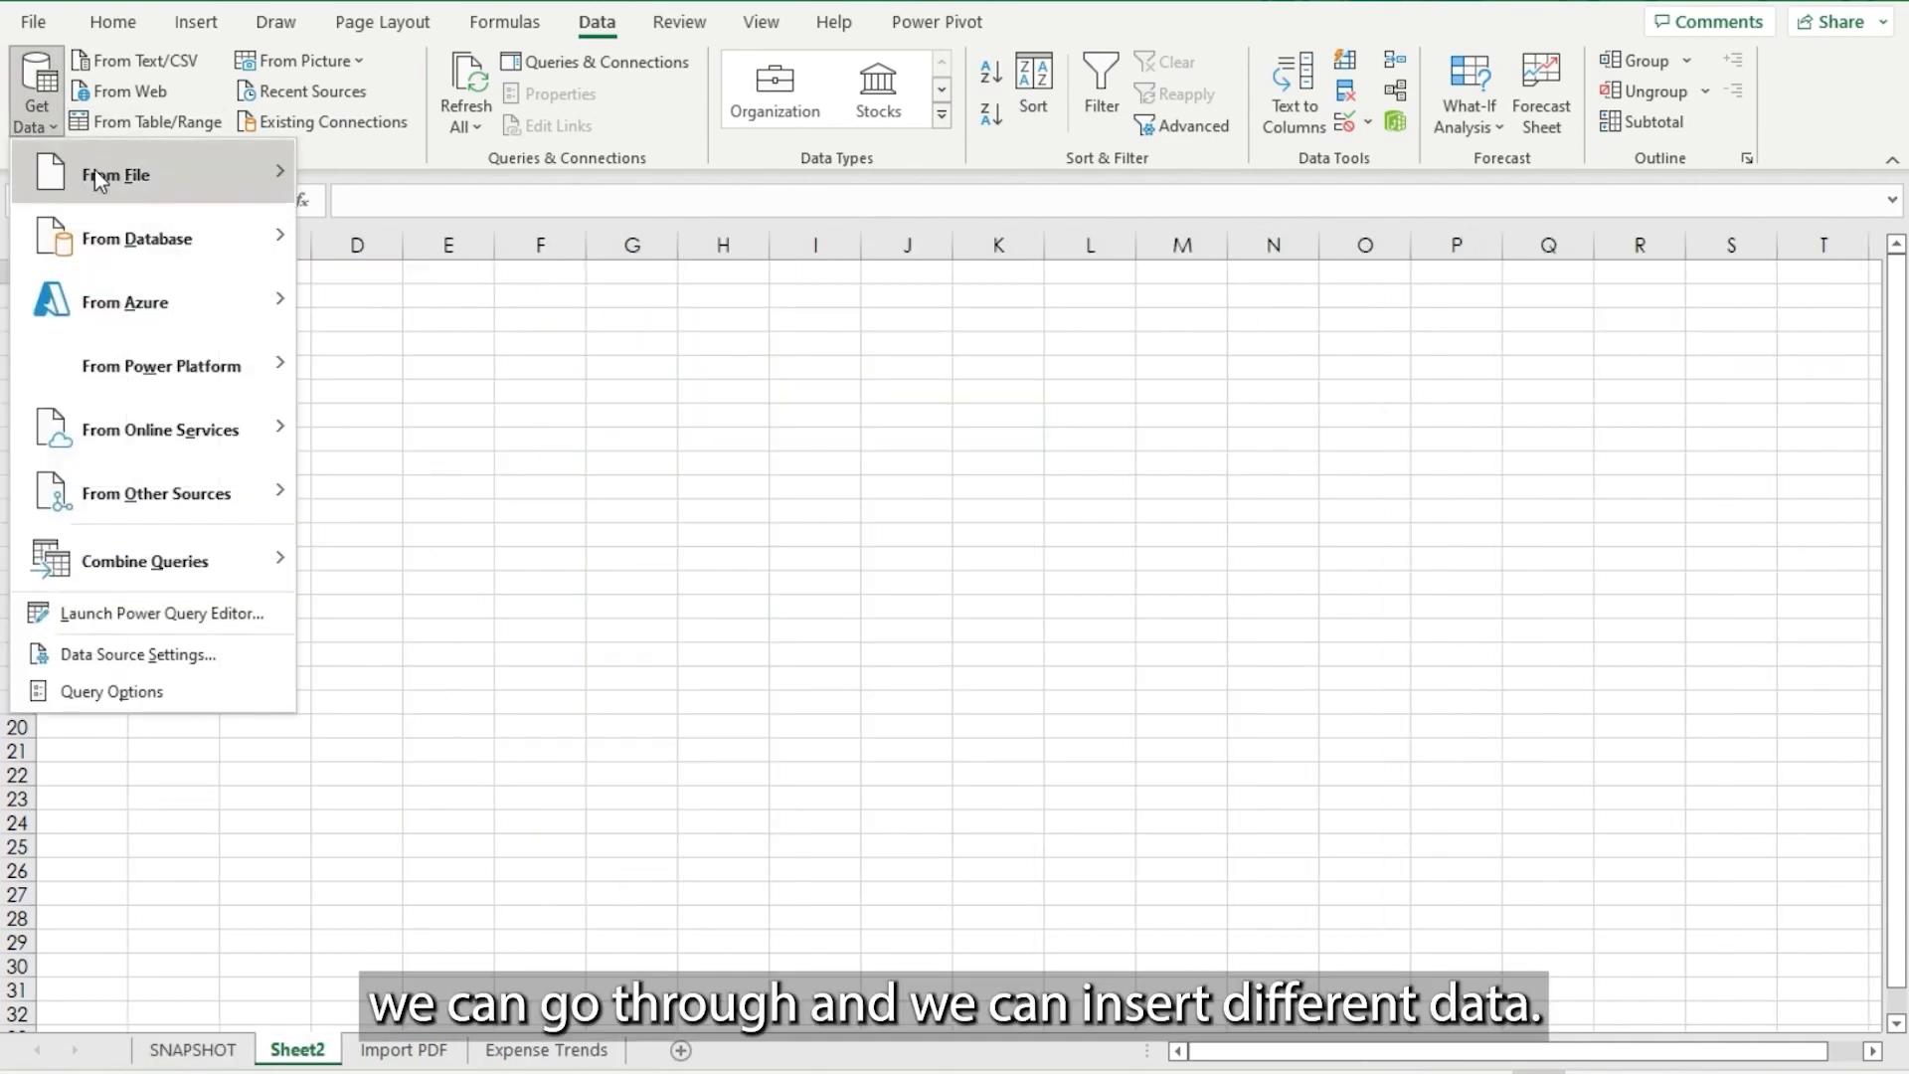
mouse_move(166, 293)
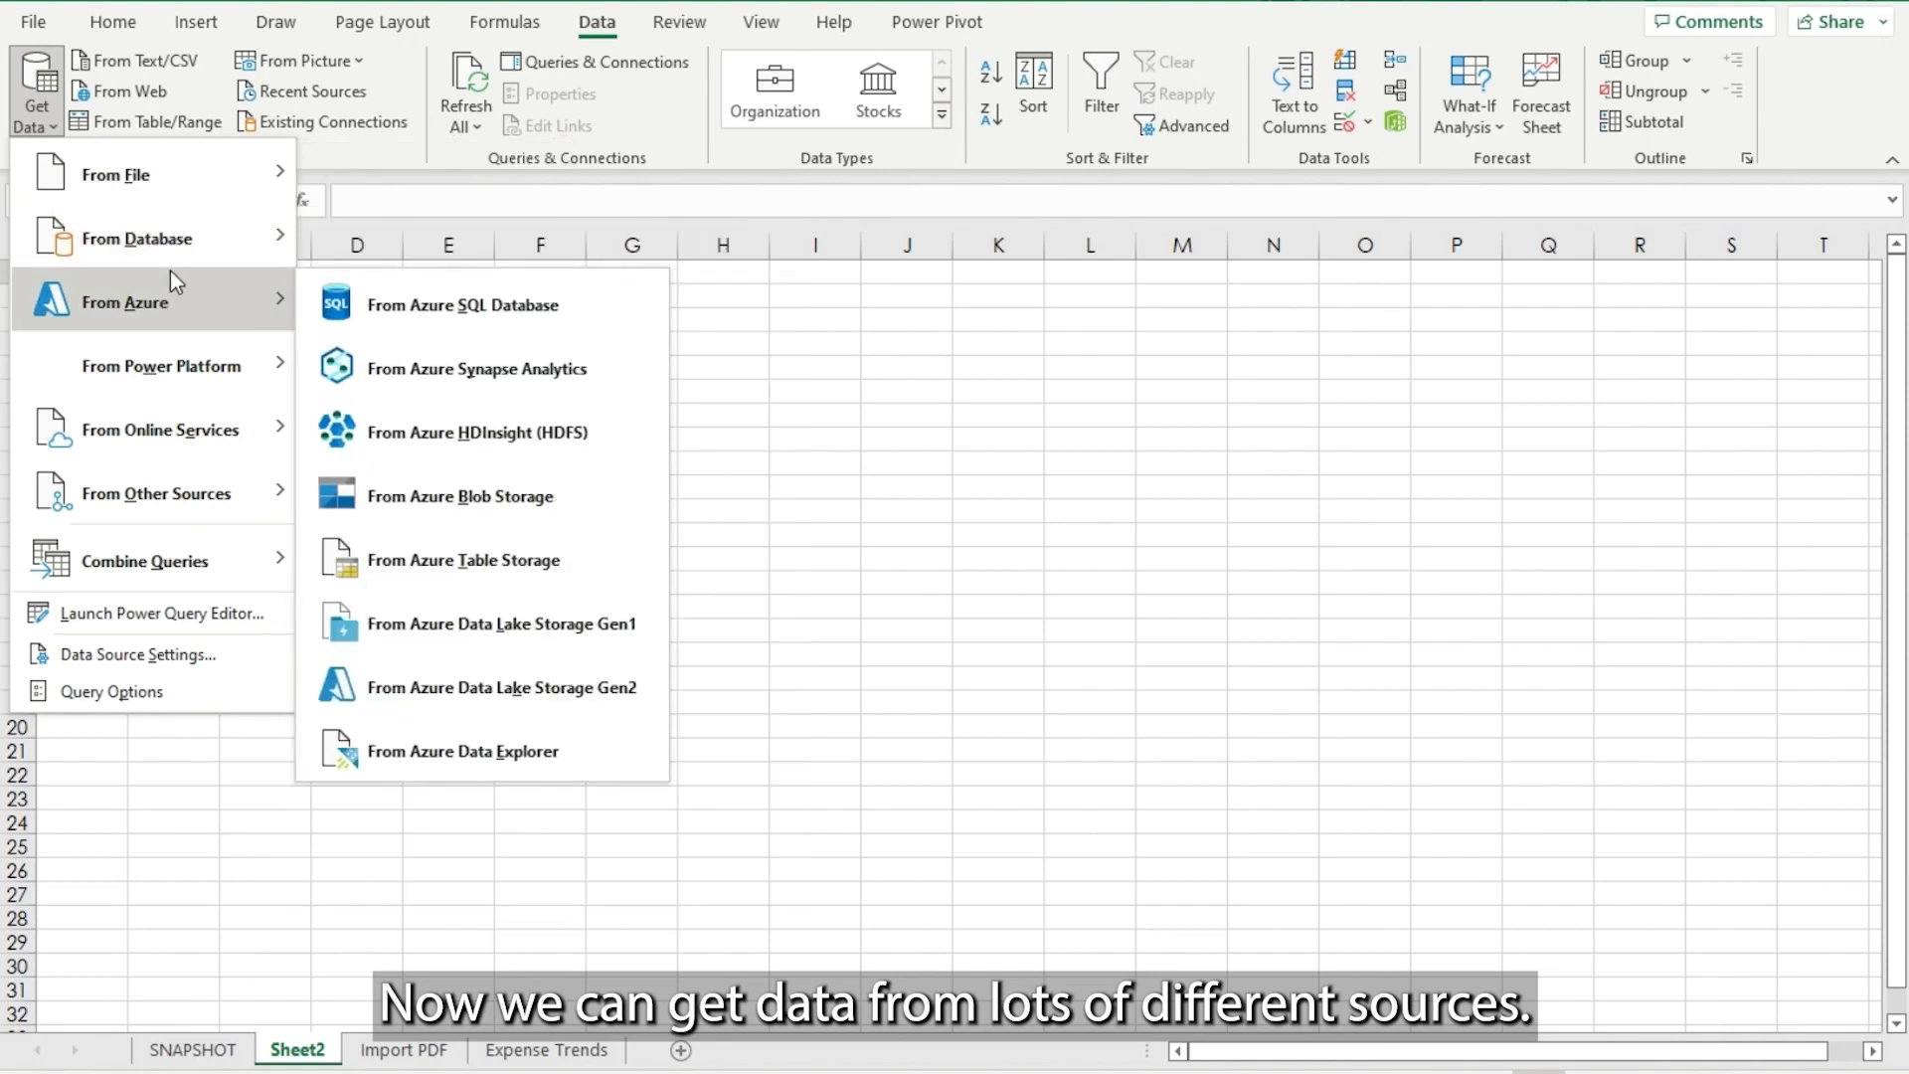
mouse_move(167, 187)
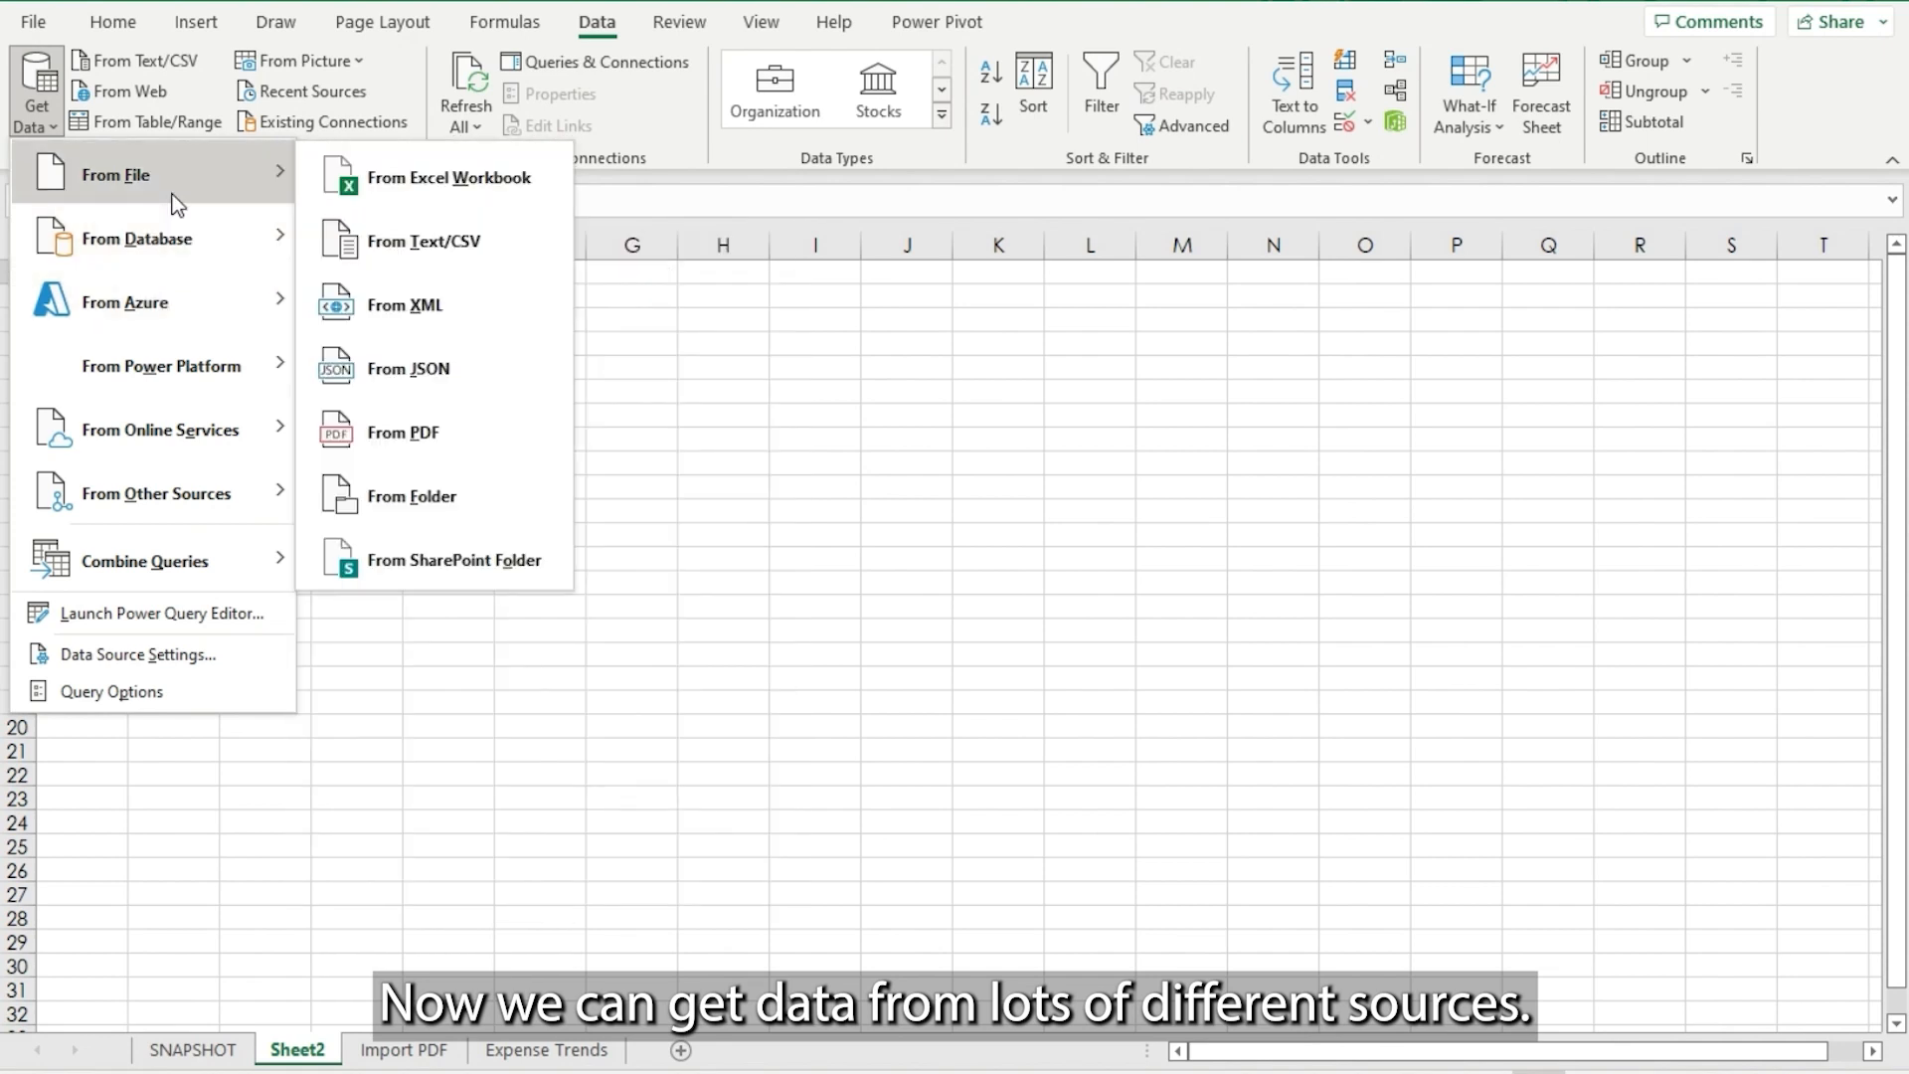
left_click(420, 430)
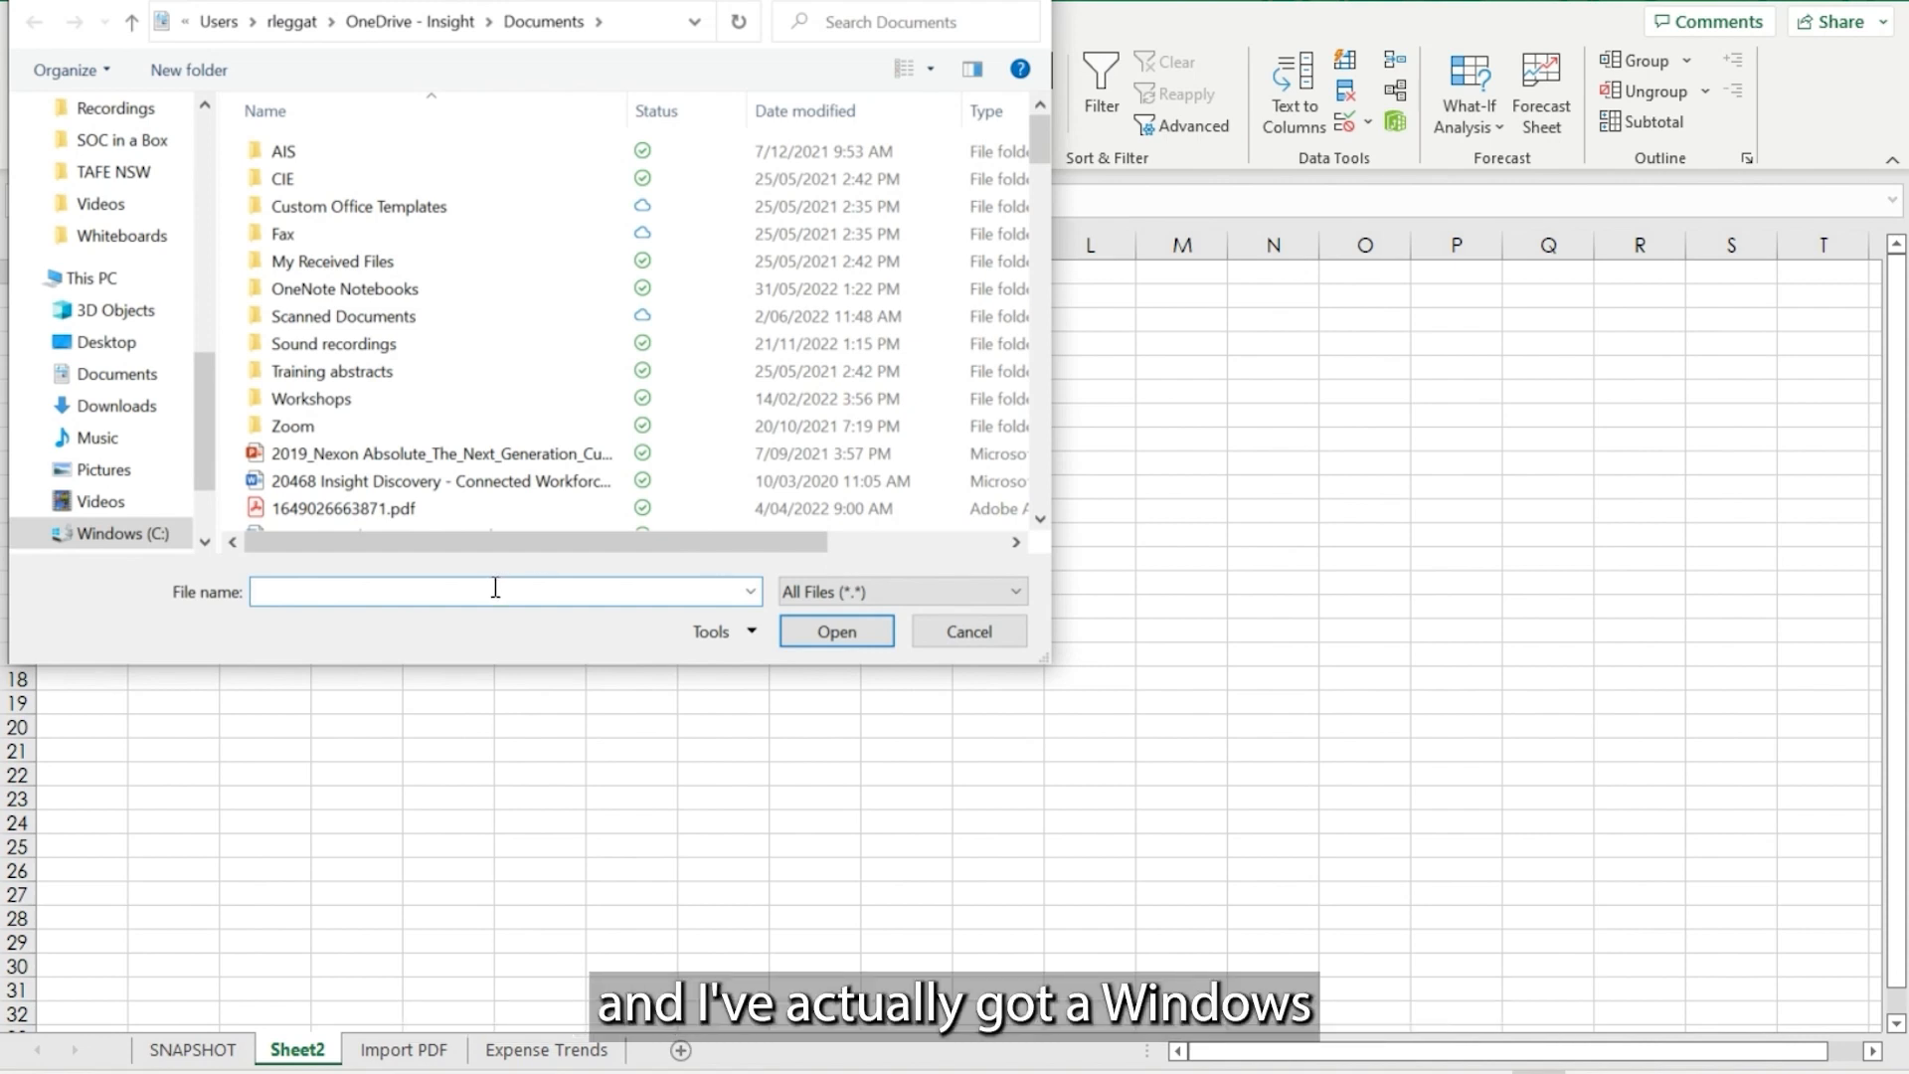
type("wind")
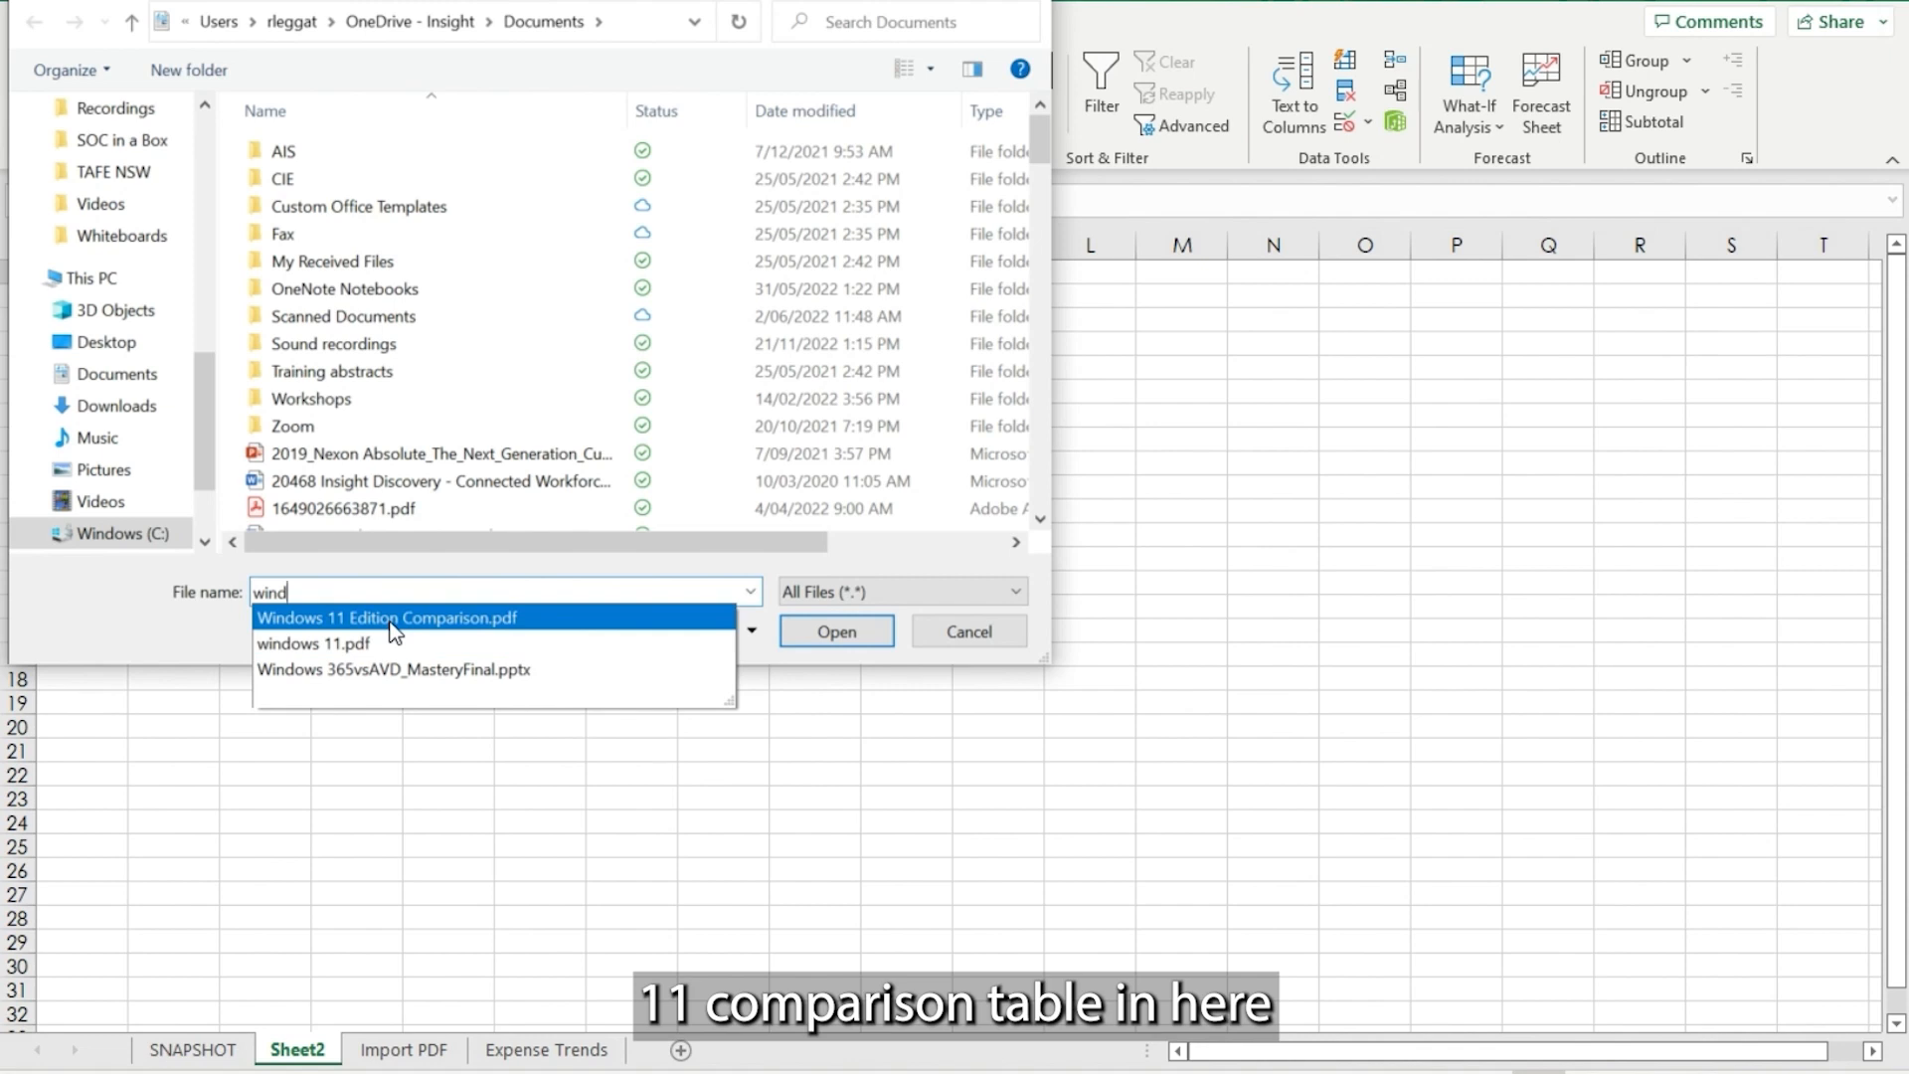
left_click(393, 620)
left_click(863, 633)
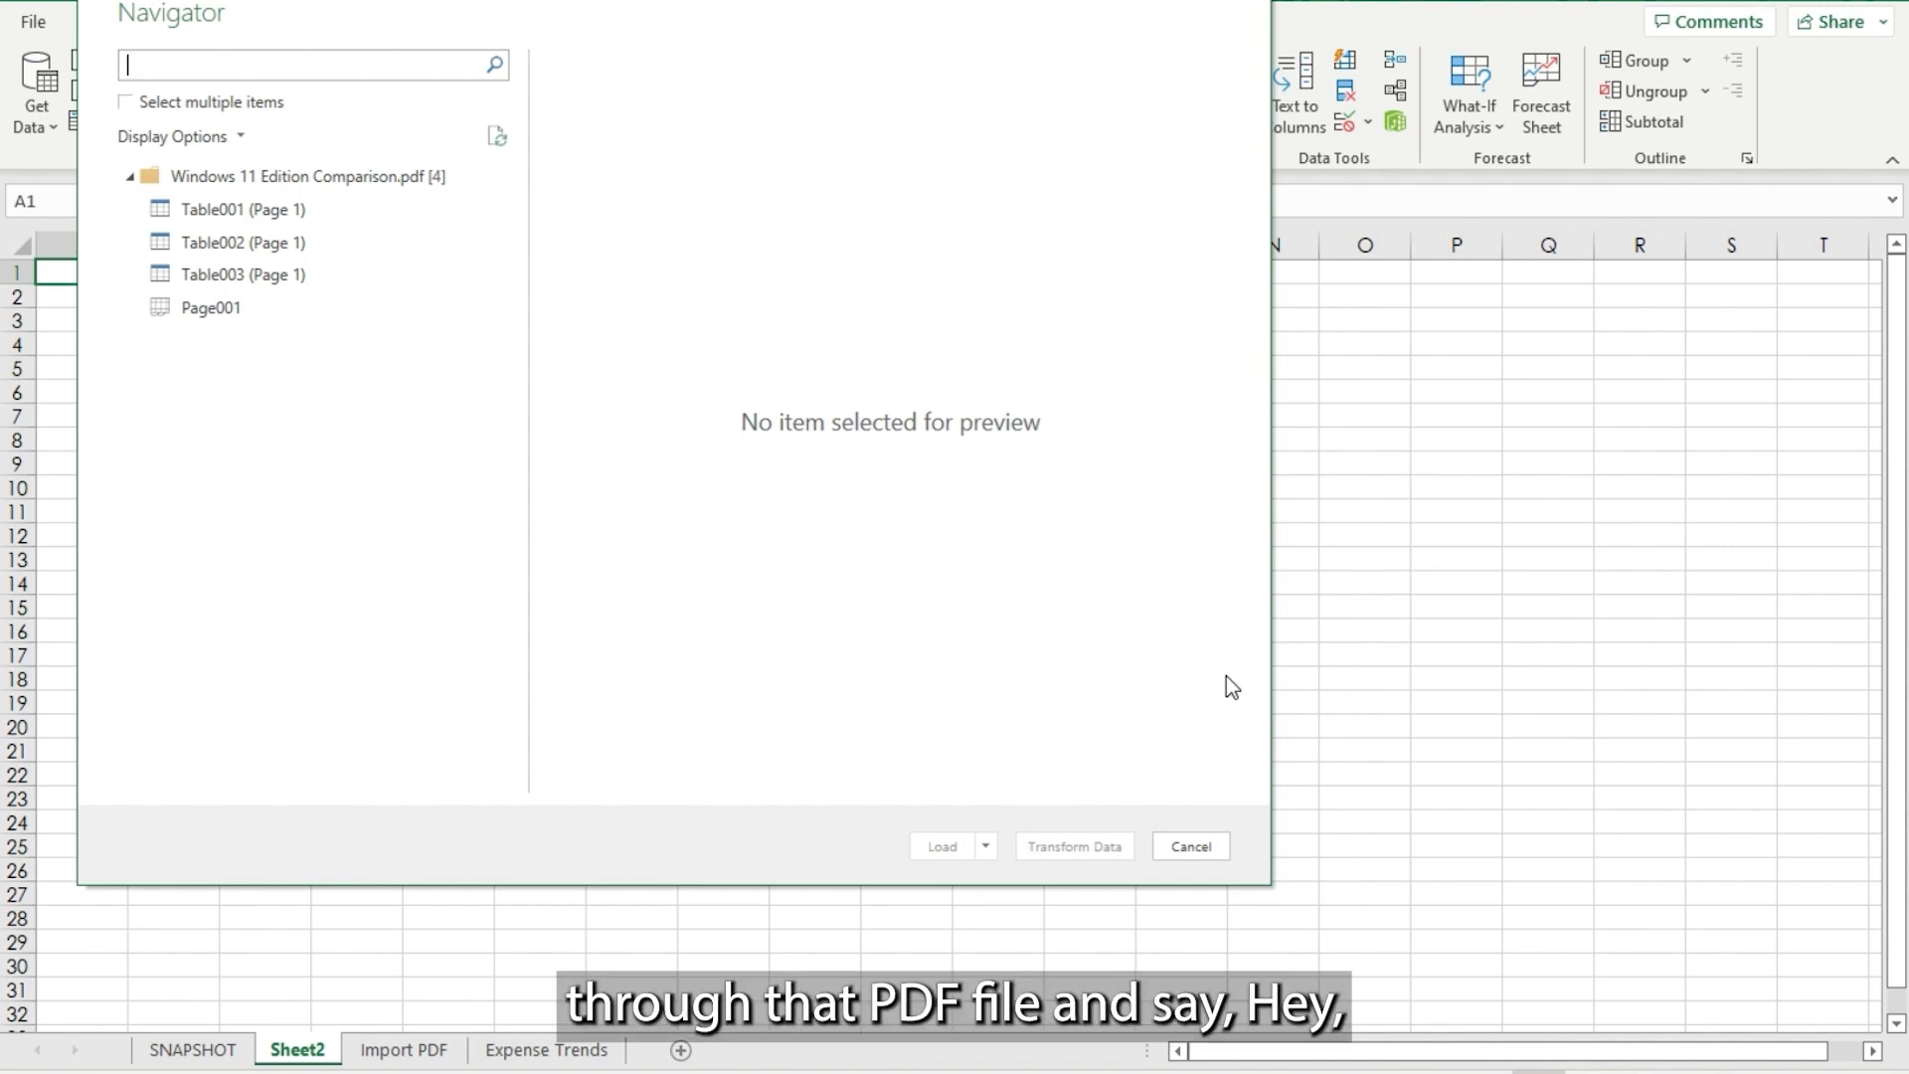
Preview the PDF's Table001, Table002 and Table003, and load Table003 (Page 1) into the workbook
left_click(249, 212)
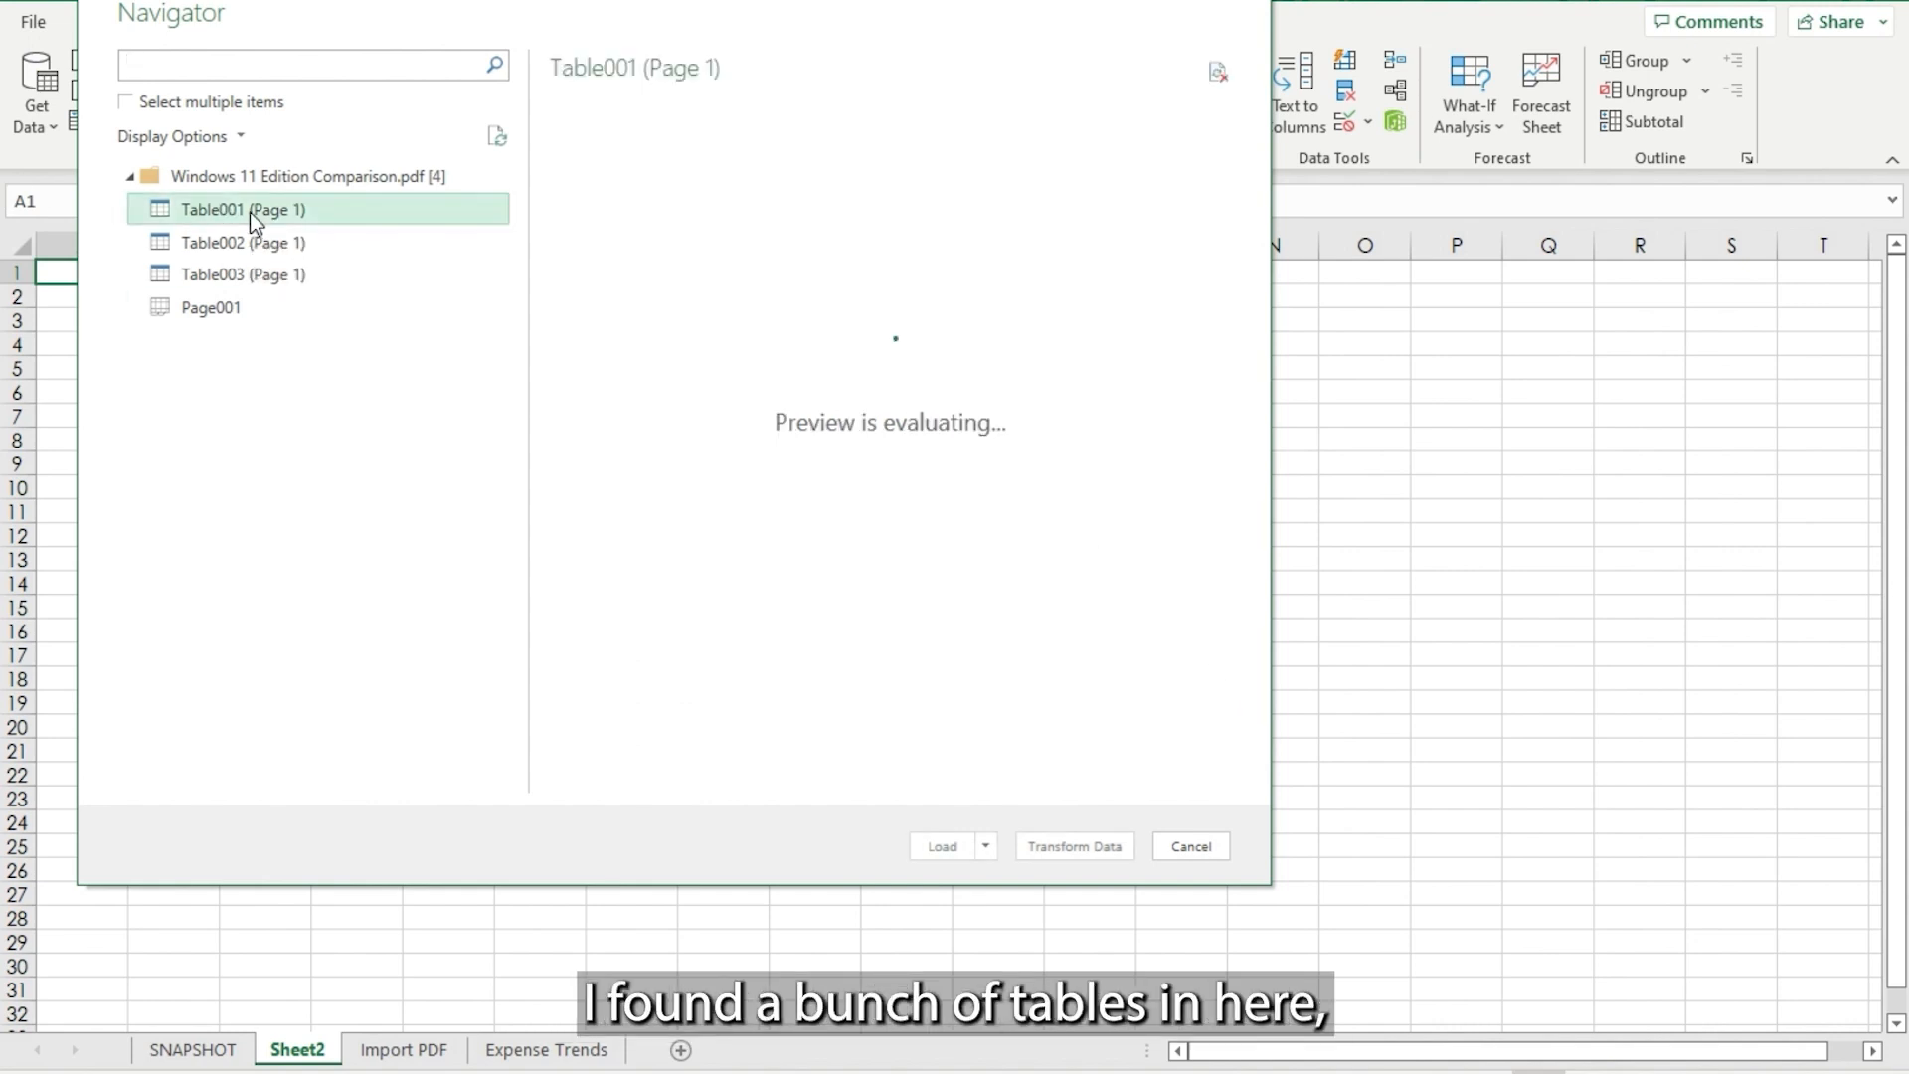
left_click(276, 243)
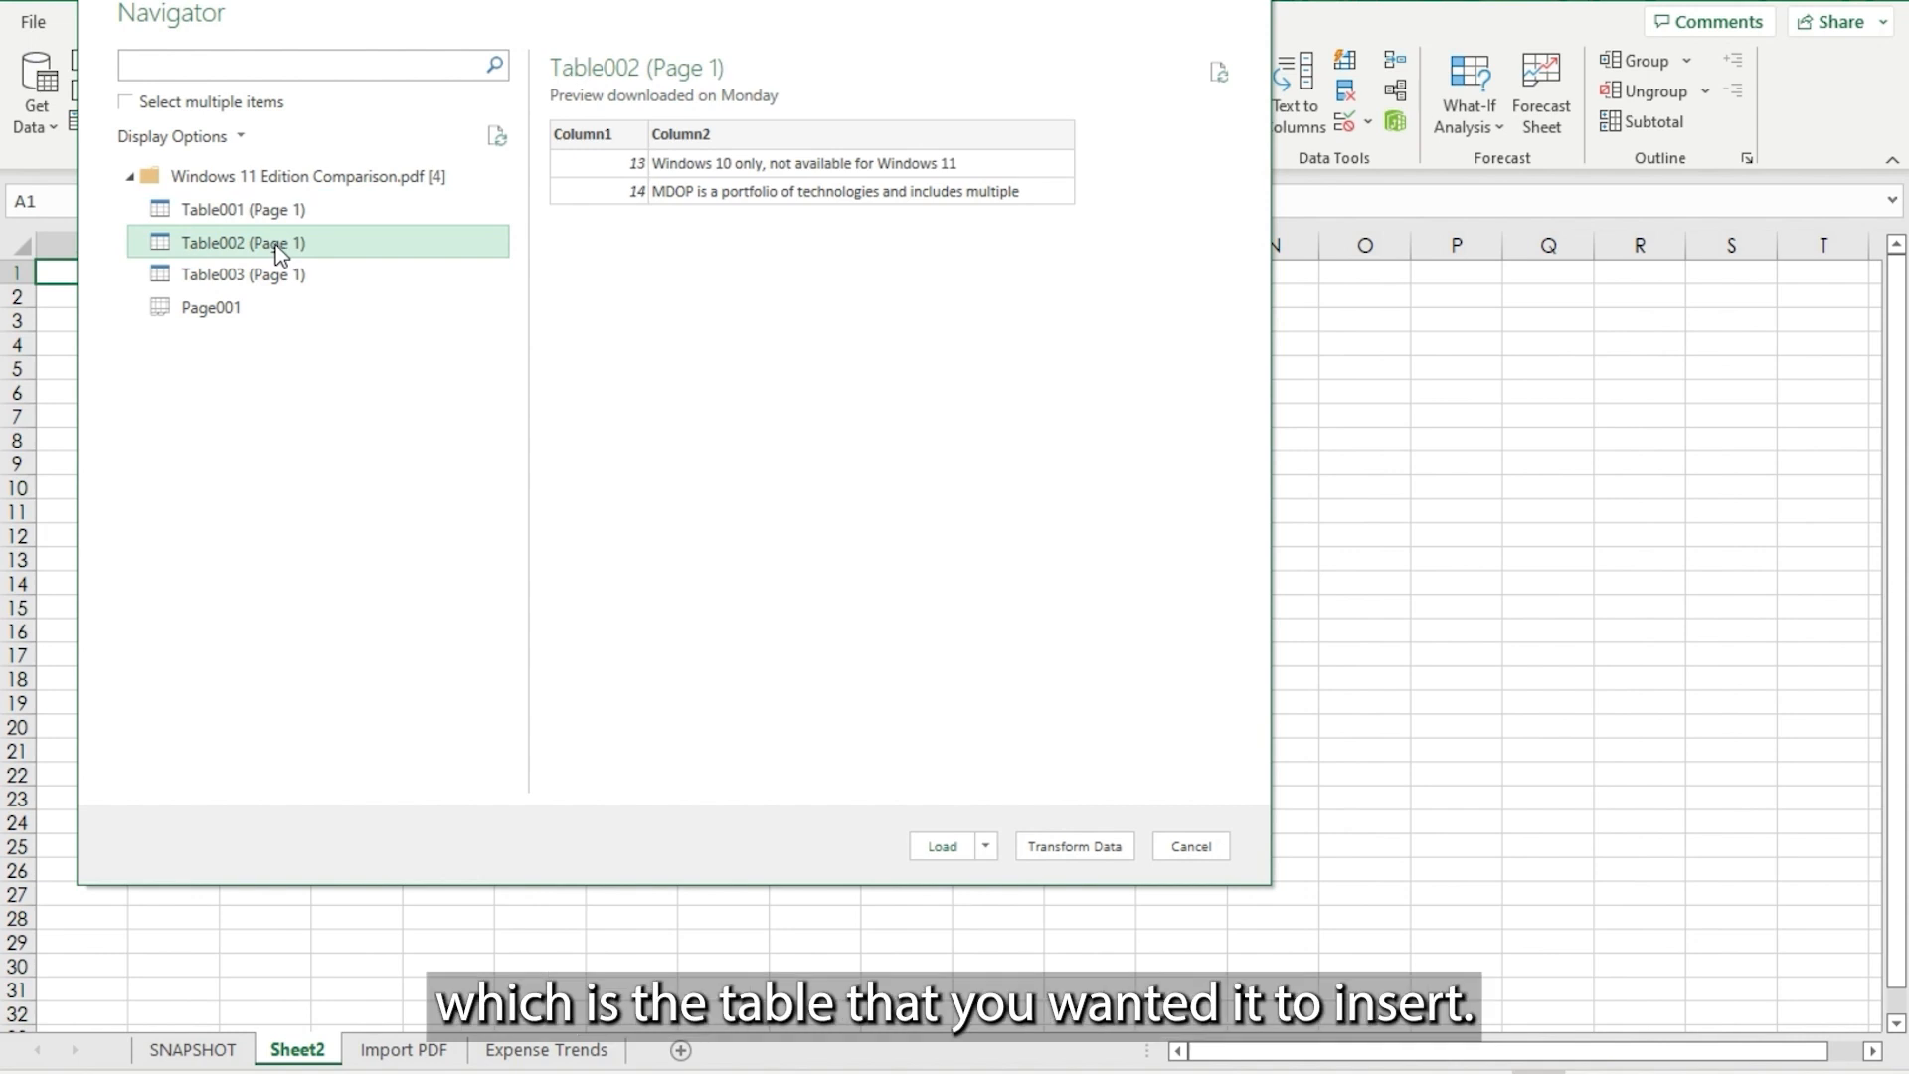
left_click(283, 279)
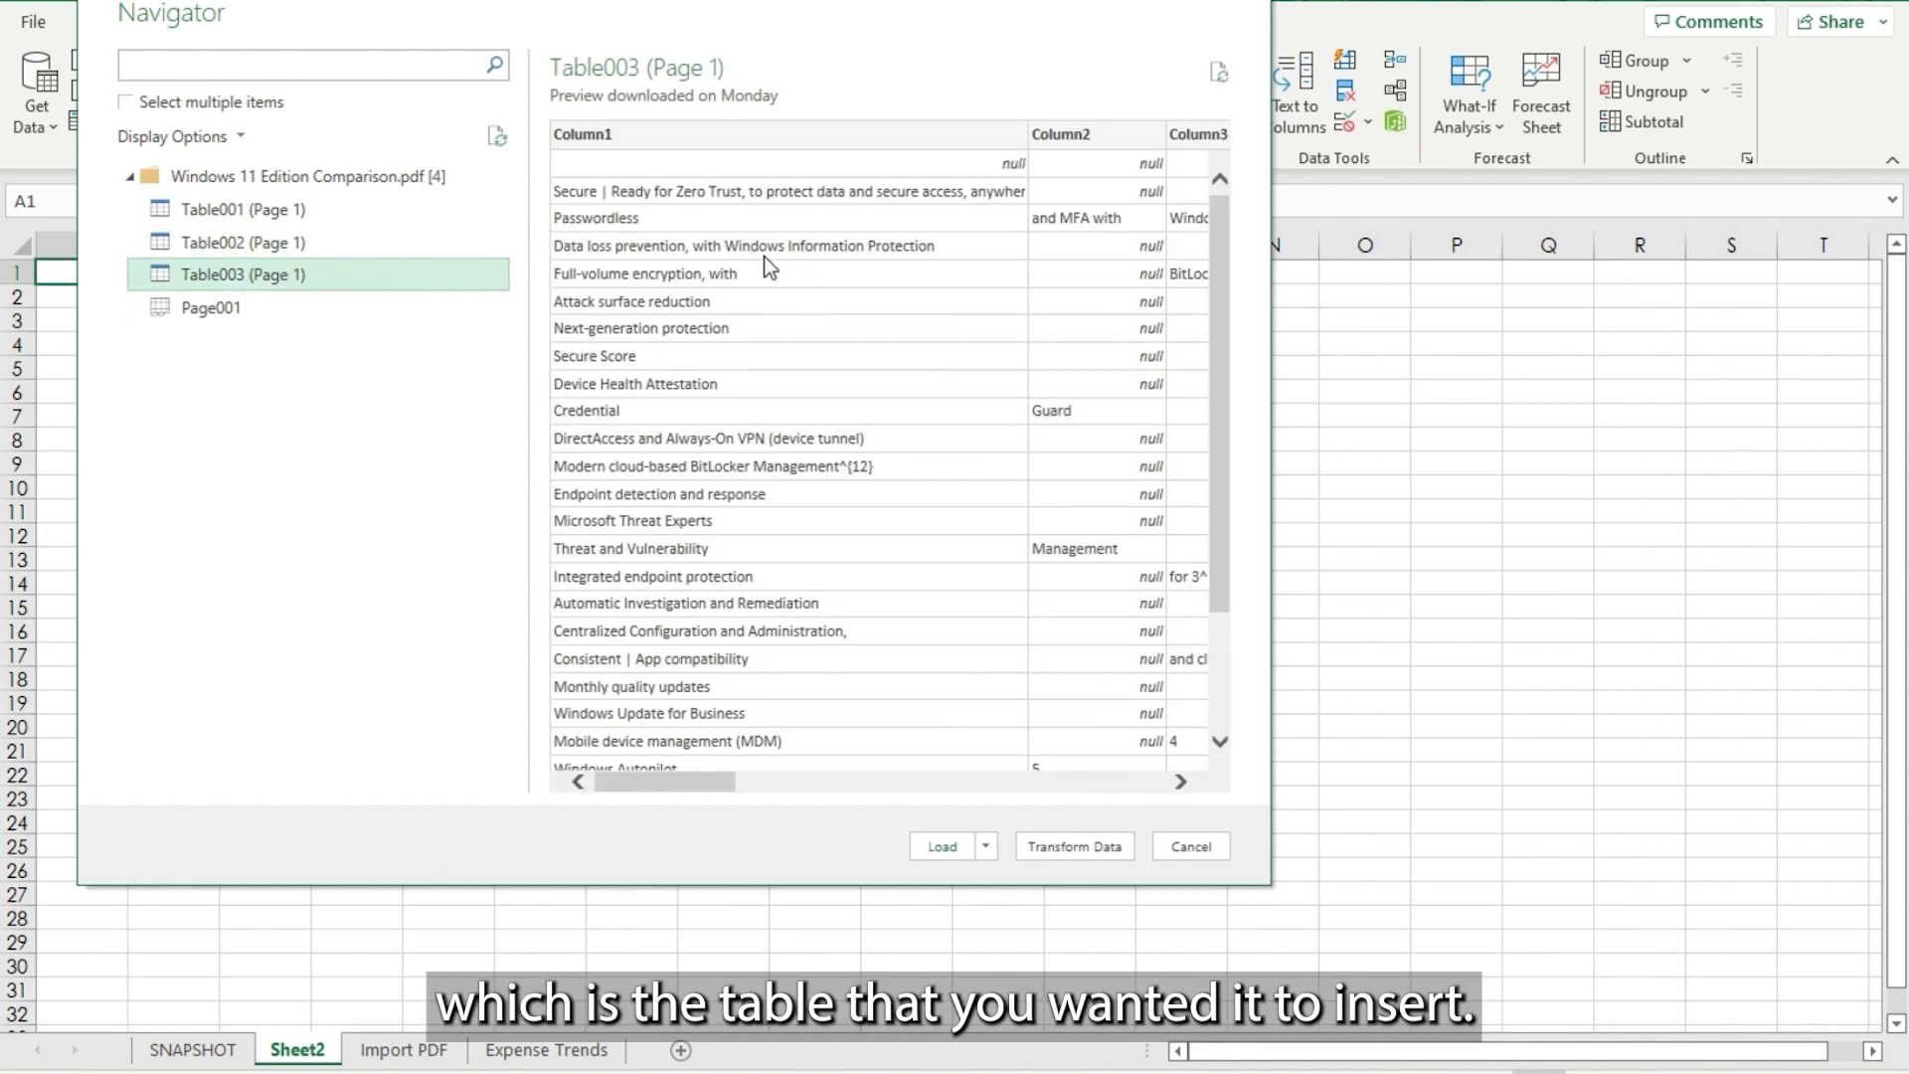
left_click(940, 848)
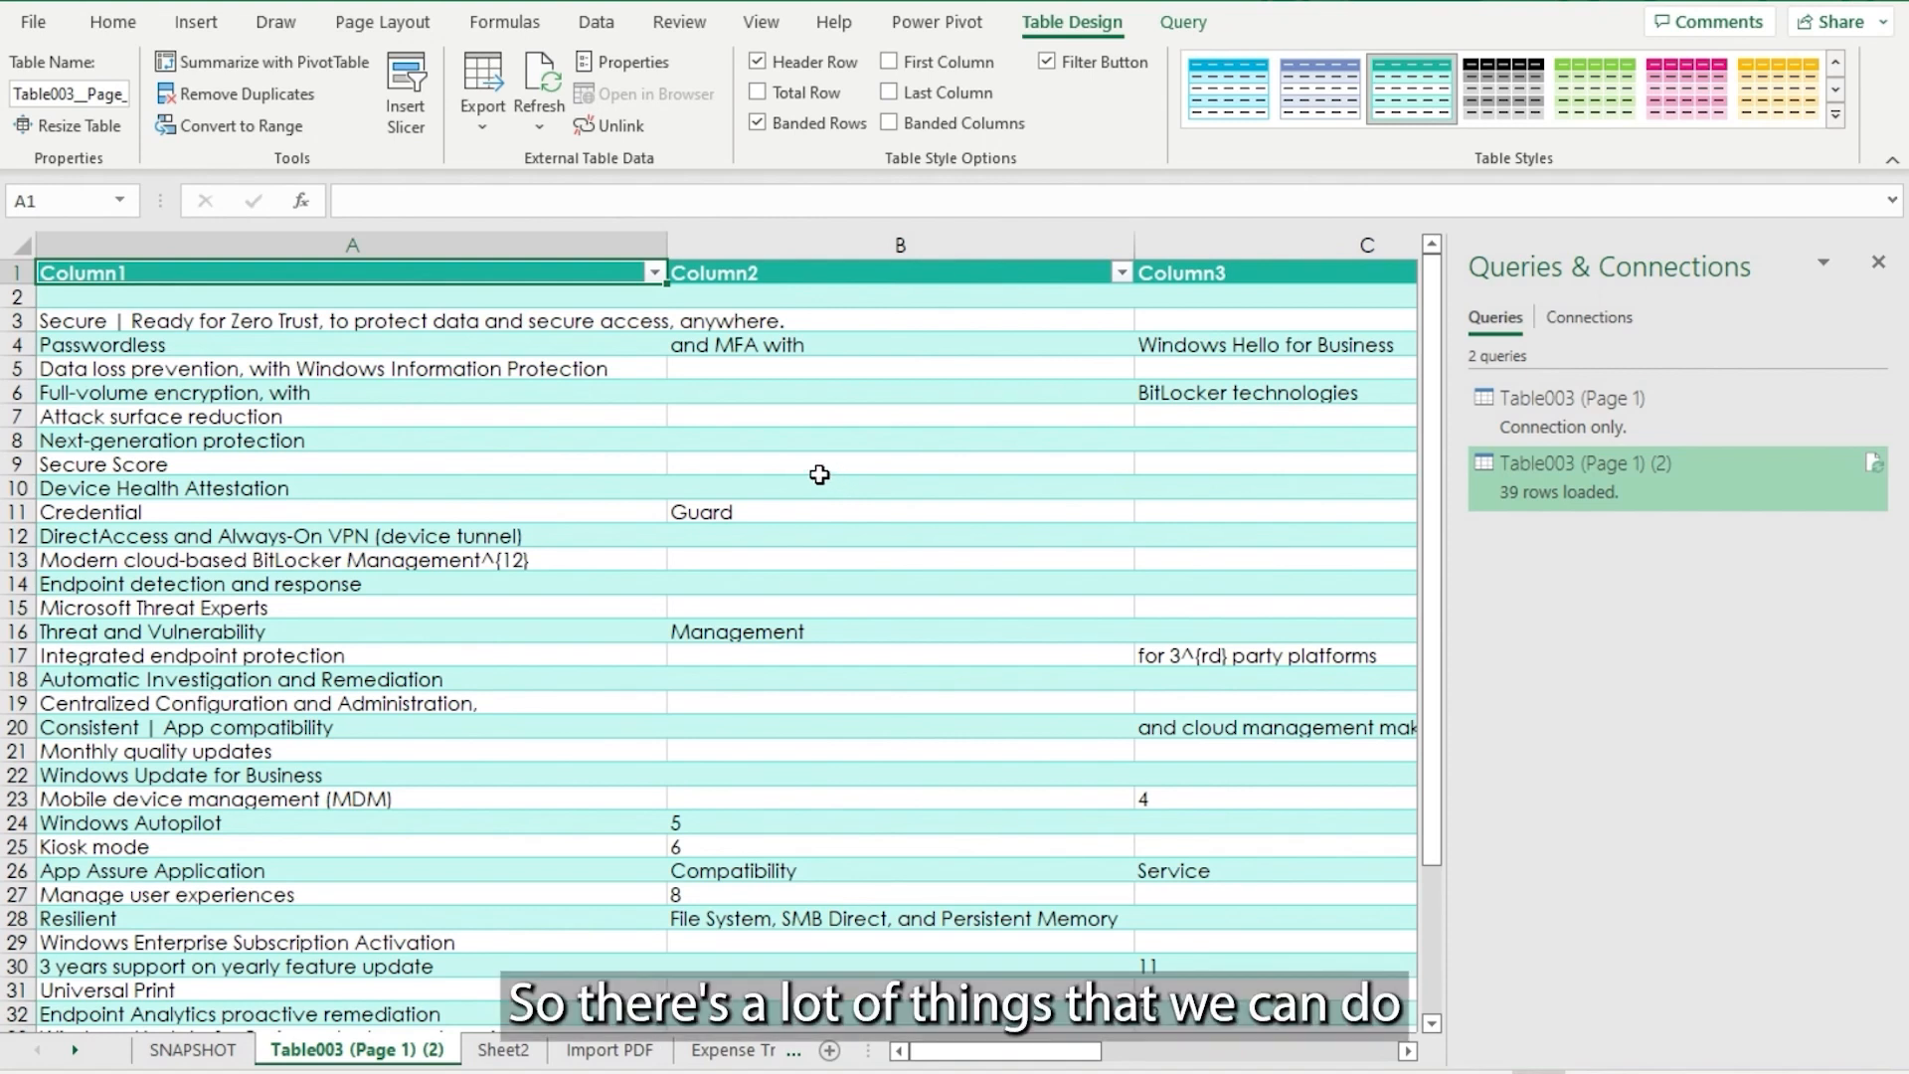
Review the SUM formula in C26 of the SNAPSHOT sheet, then the monthly spend chart on the Expense Trends sheet
left_click(195, 1051)
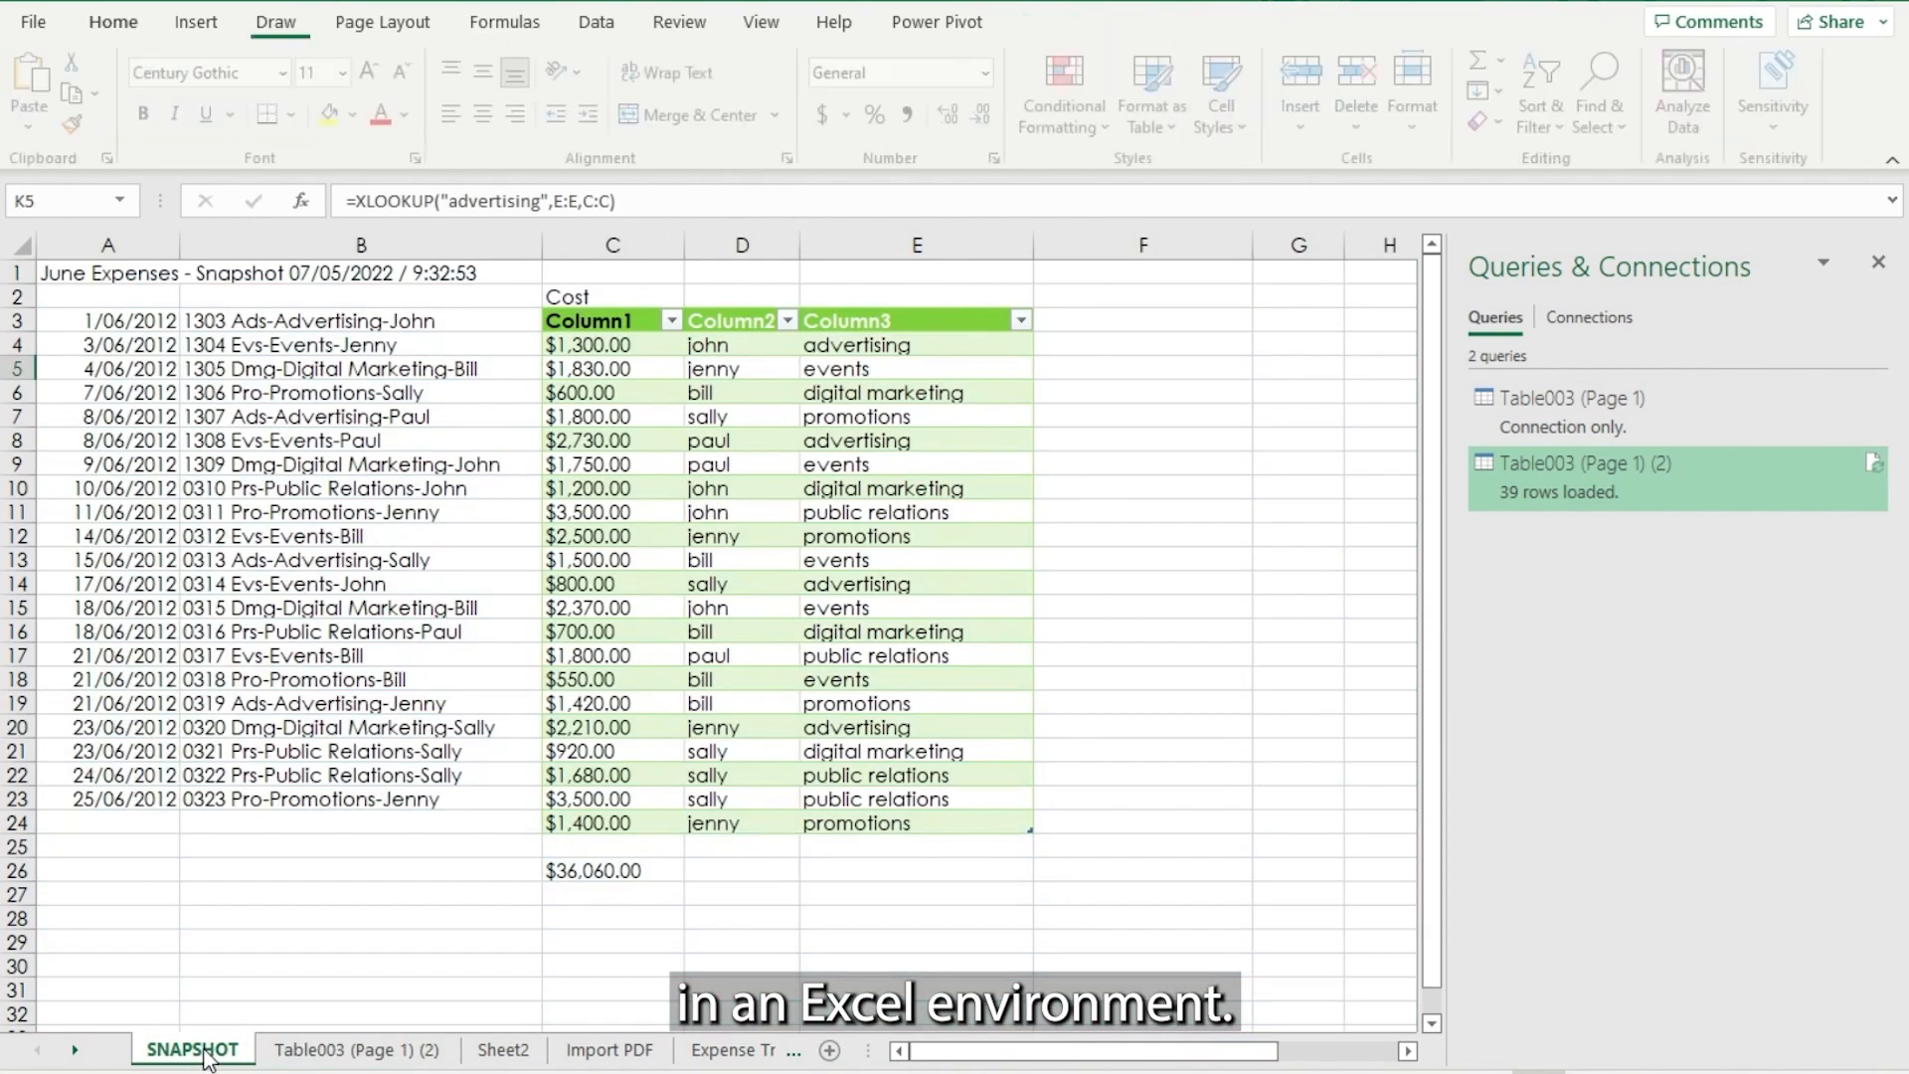
left_click(582, 871)
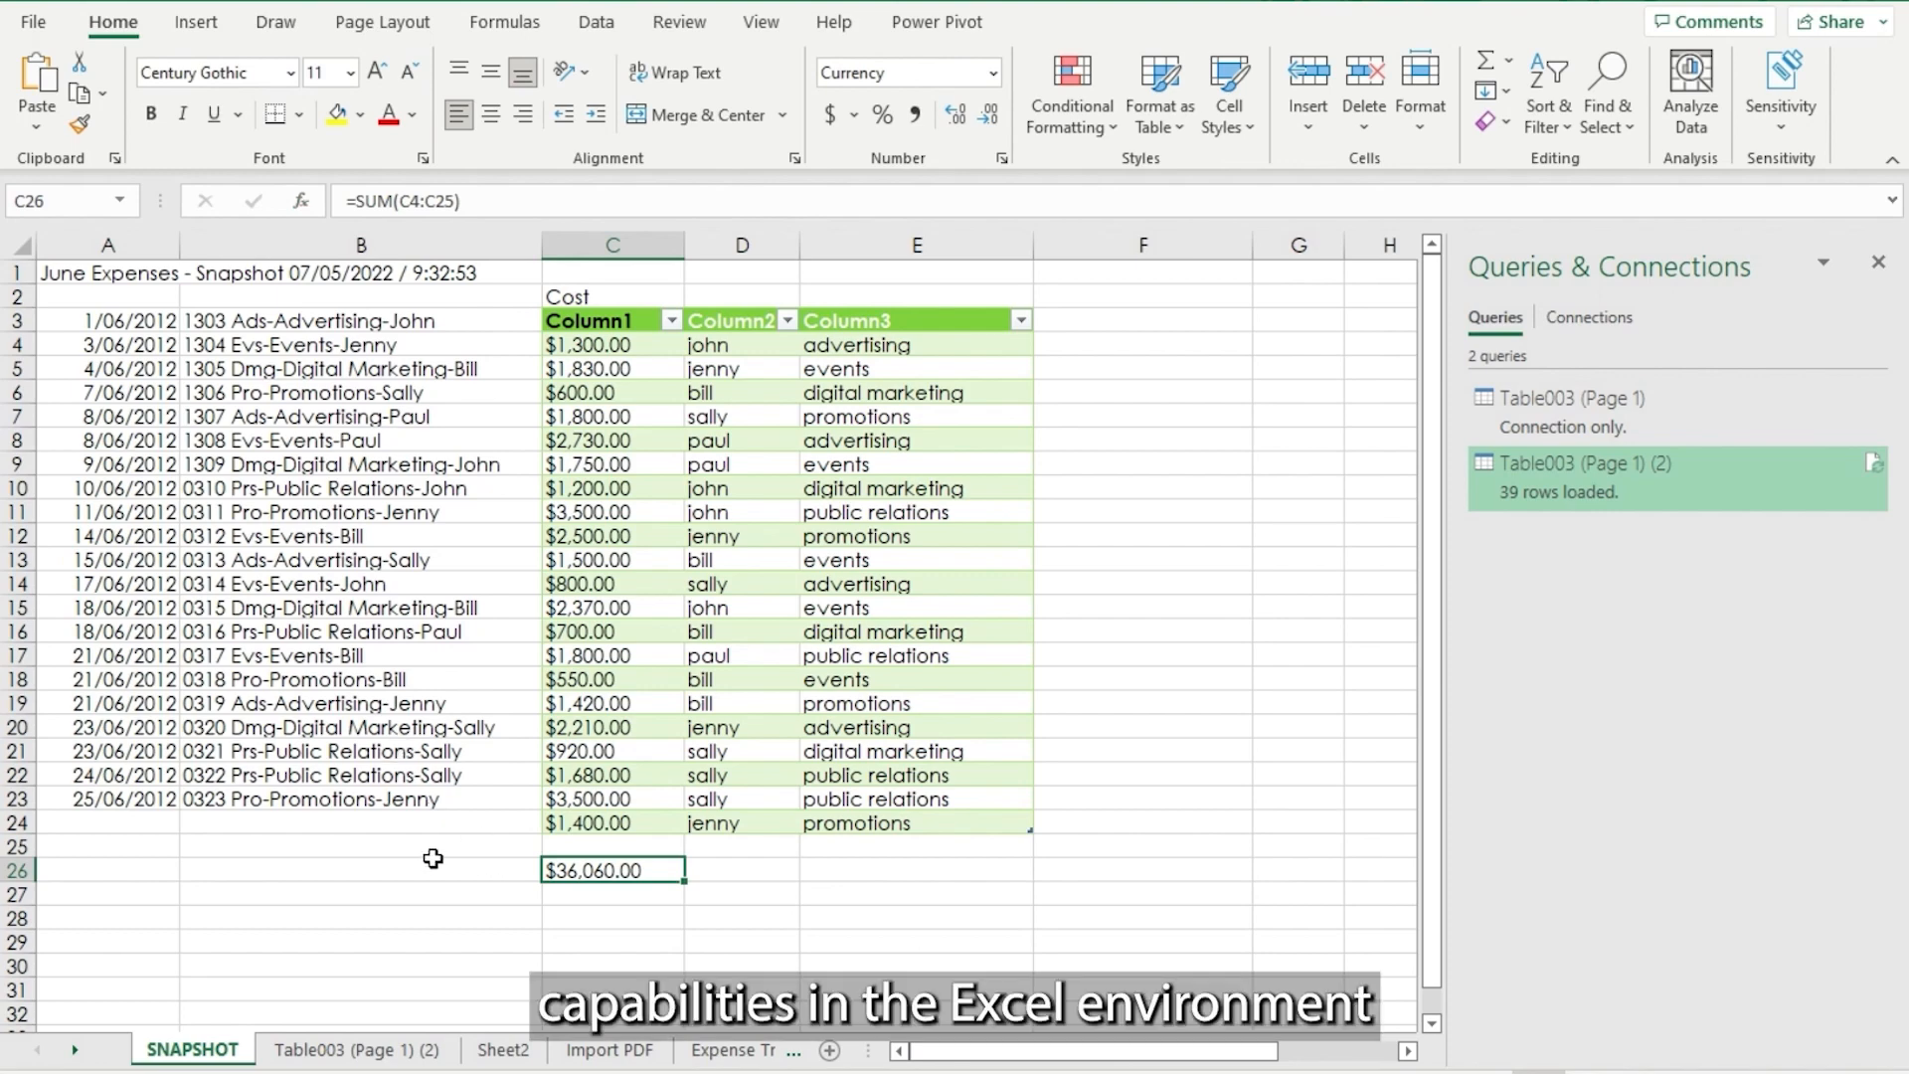
left_click(527, 1054)
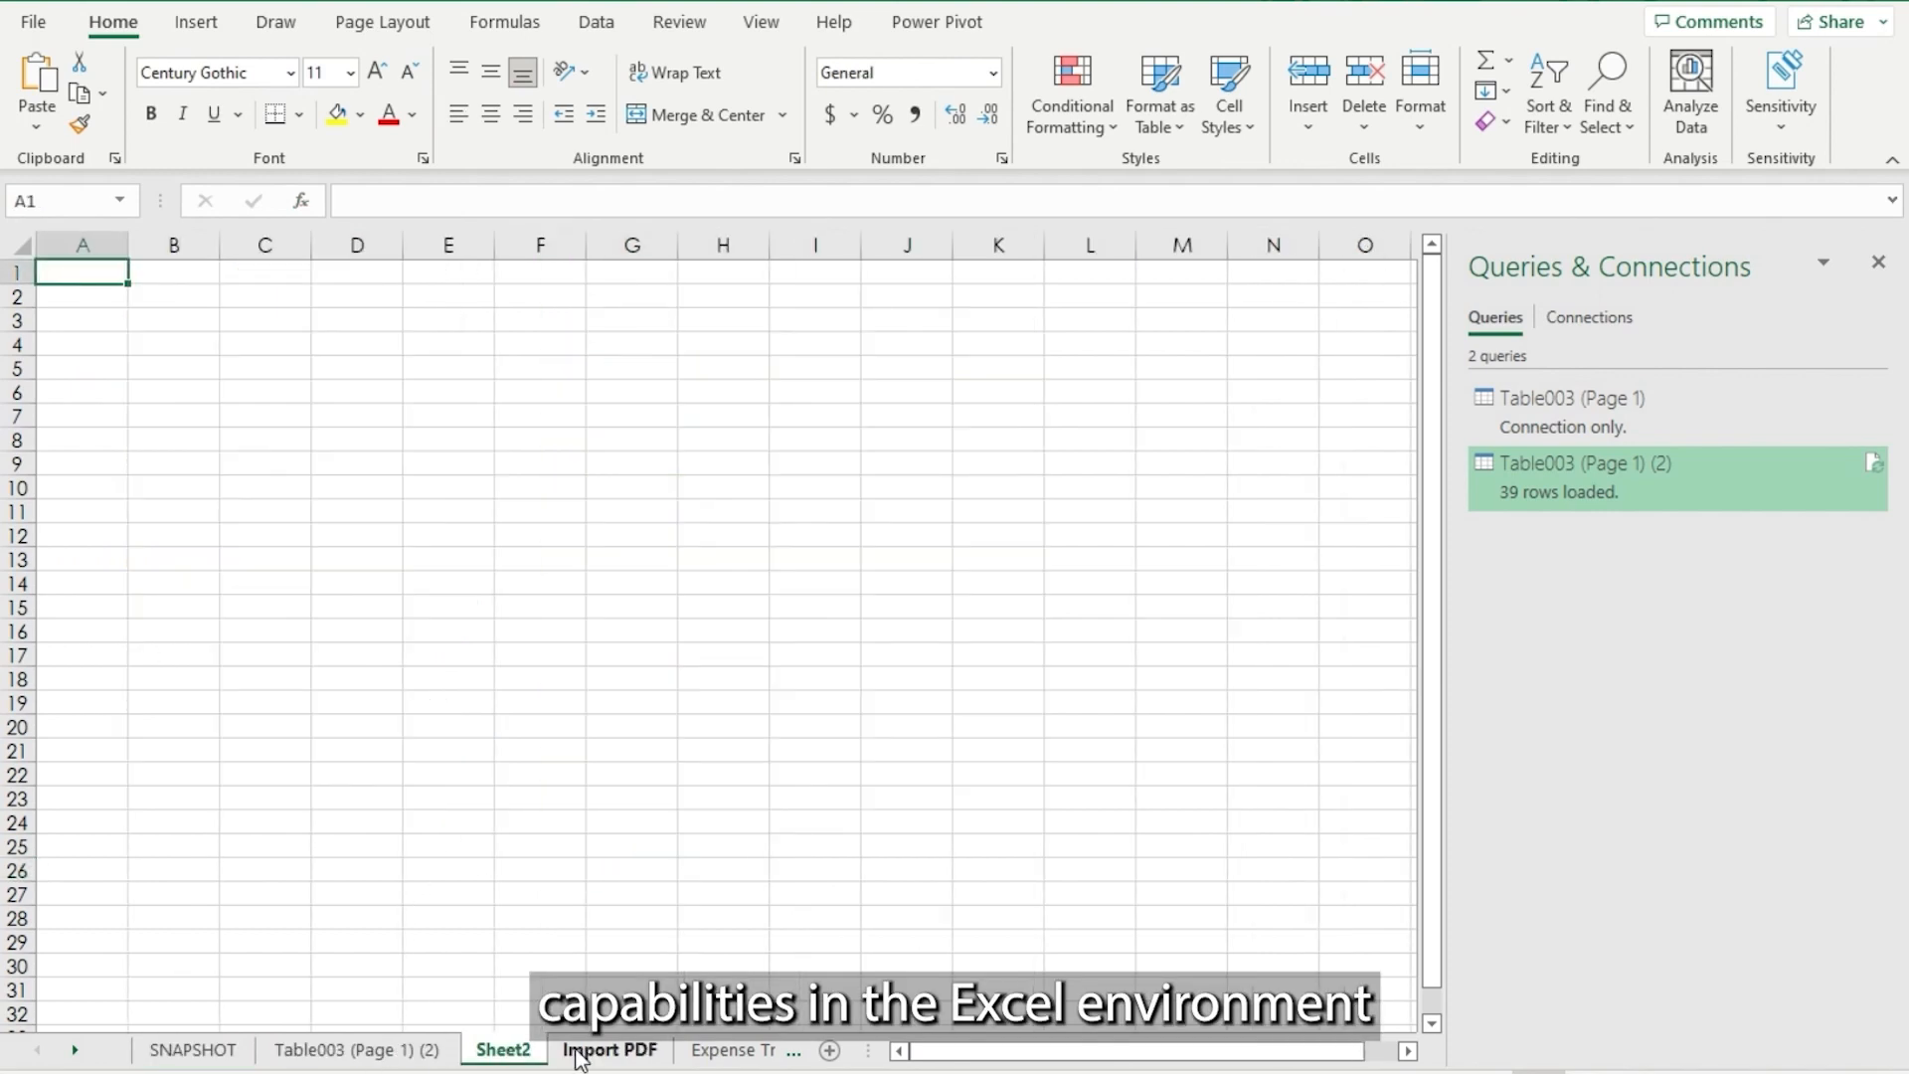
left_click(731, 1051)
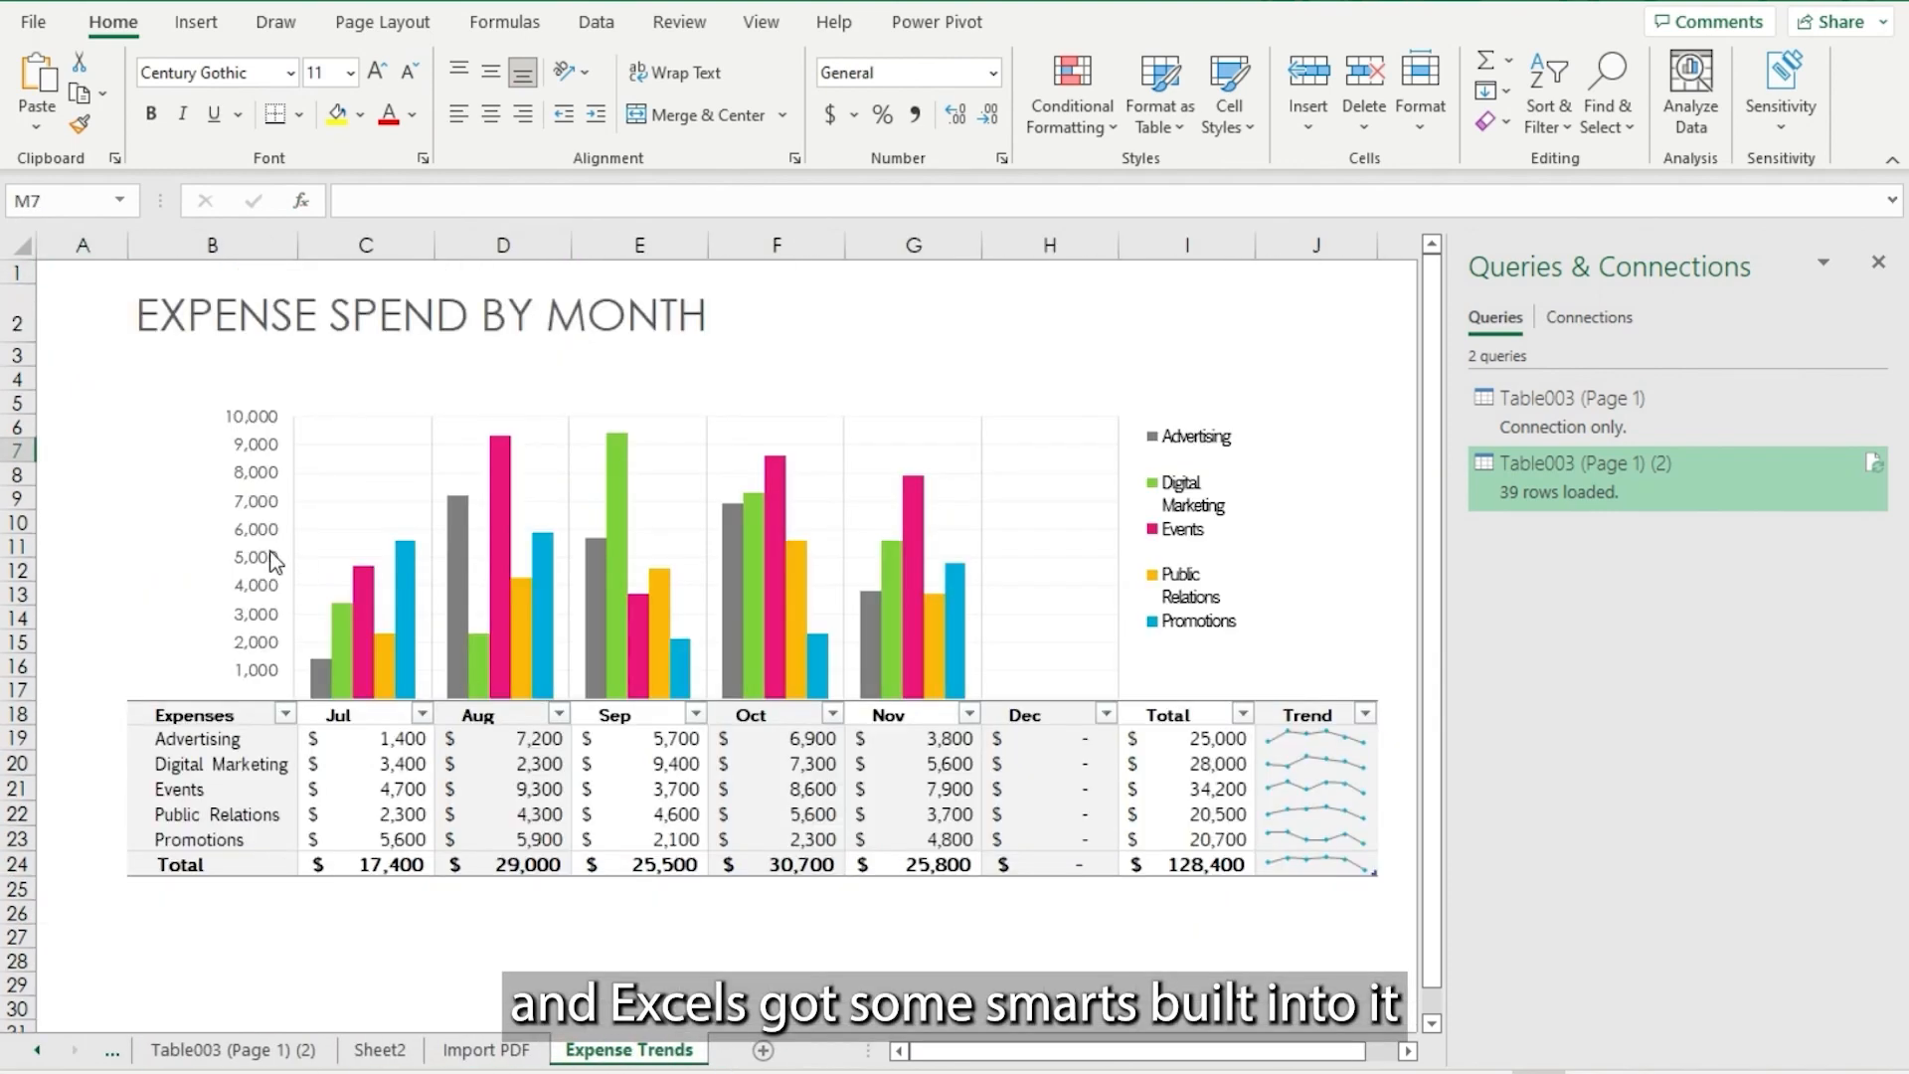